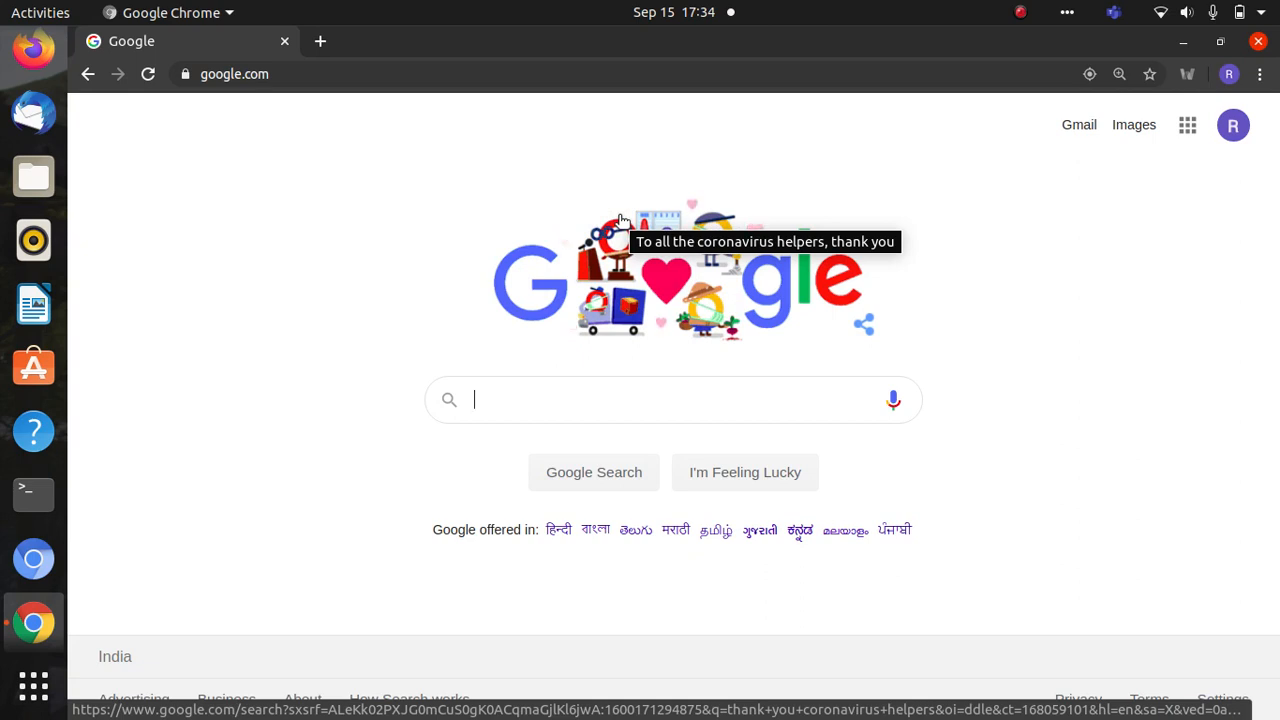
- Search Google for testportal.net
type("t")
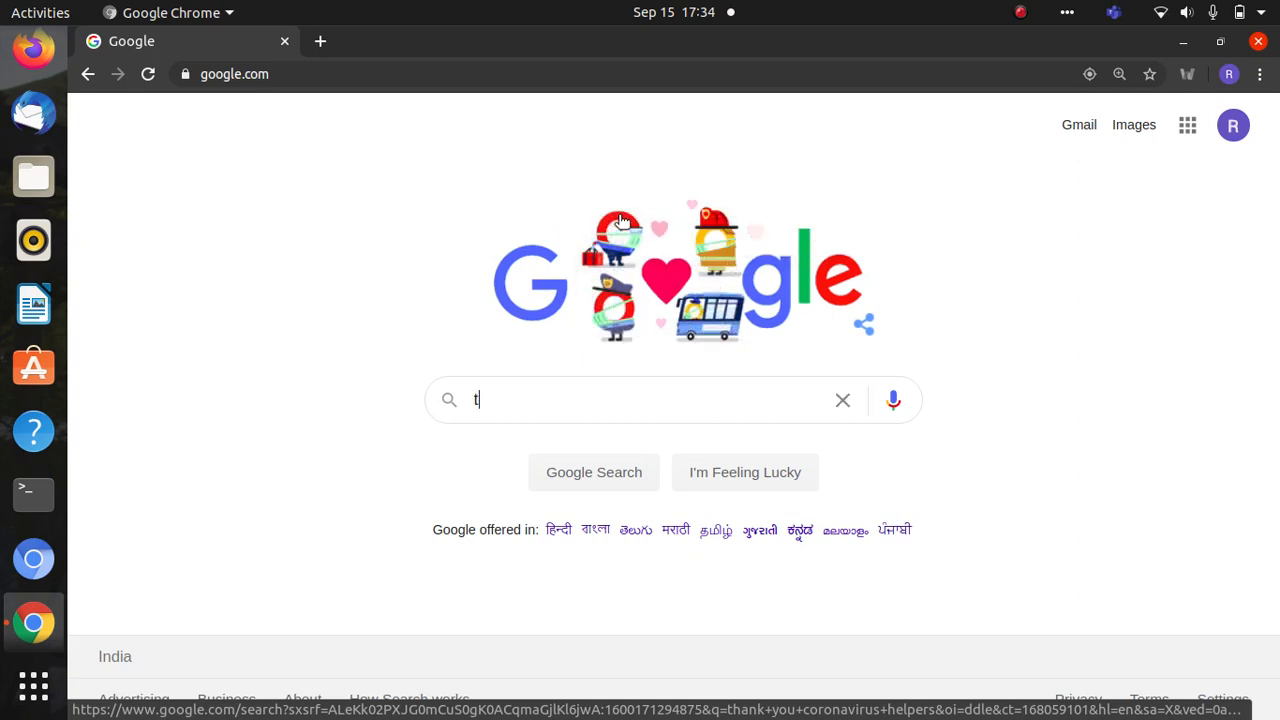
type("estpor")
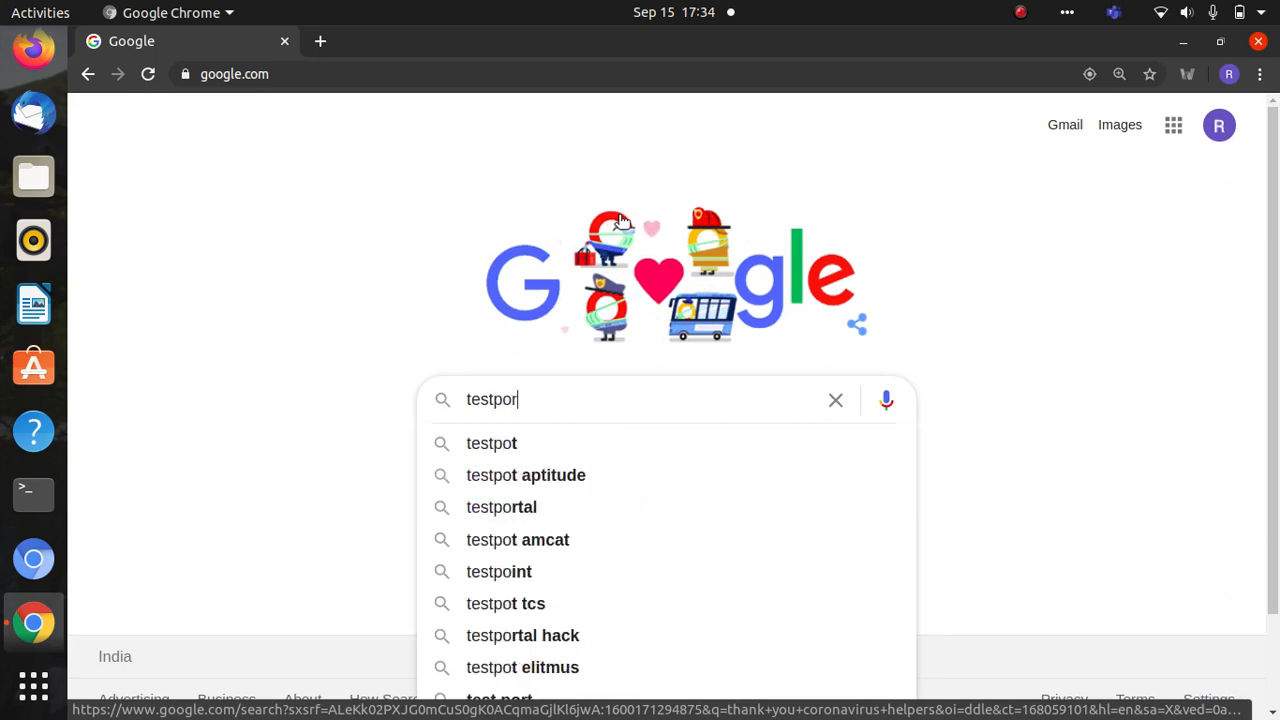
type("tal.")
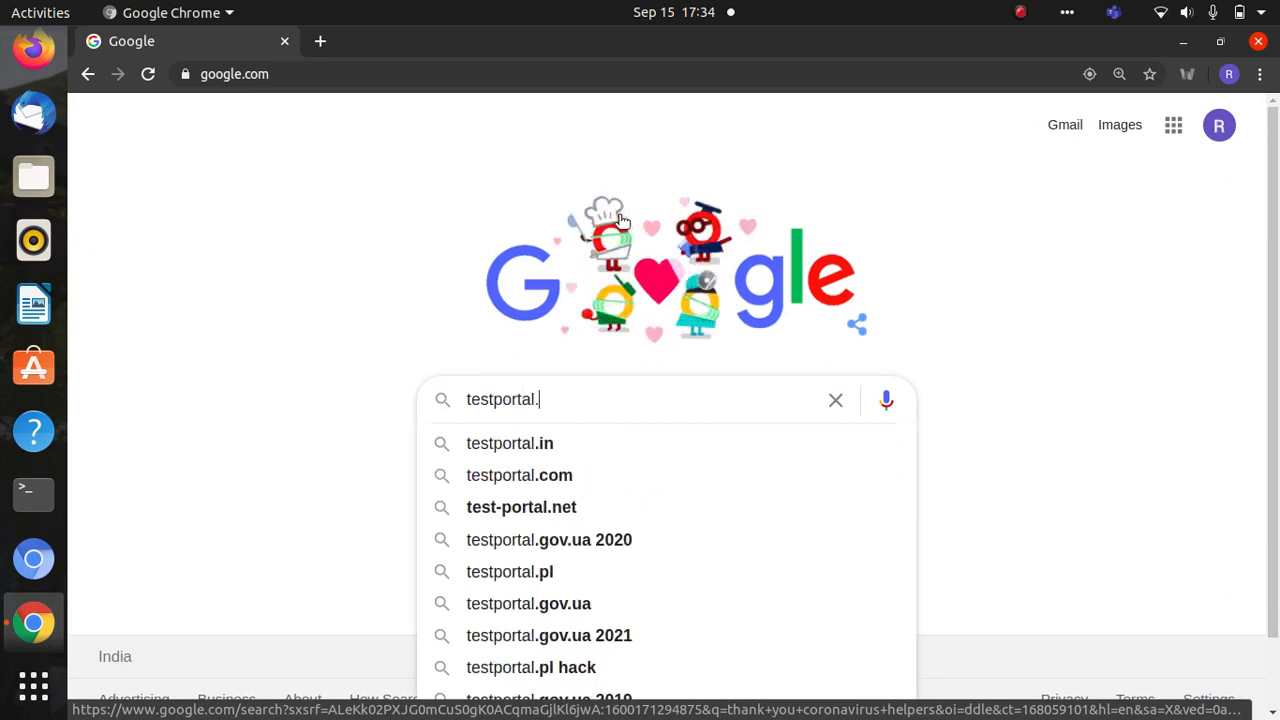
type("net")
key("Return")
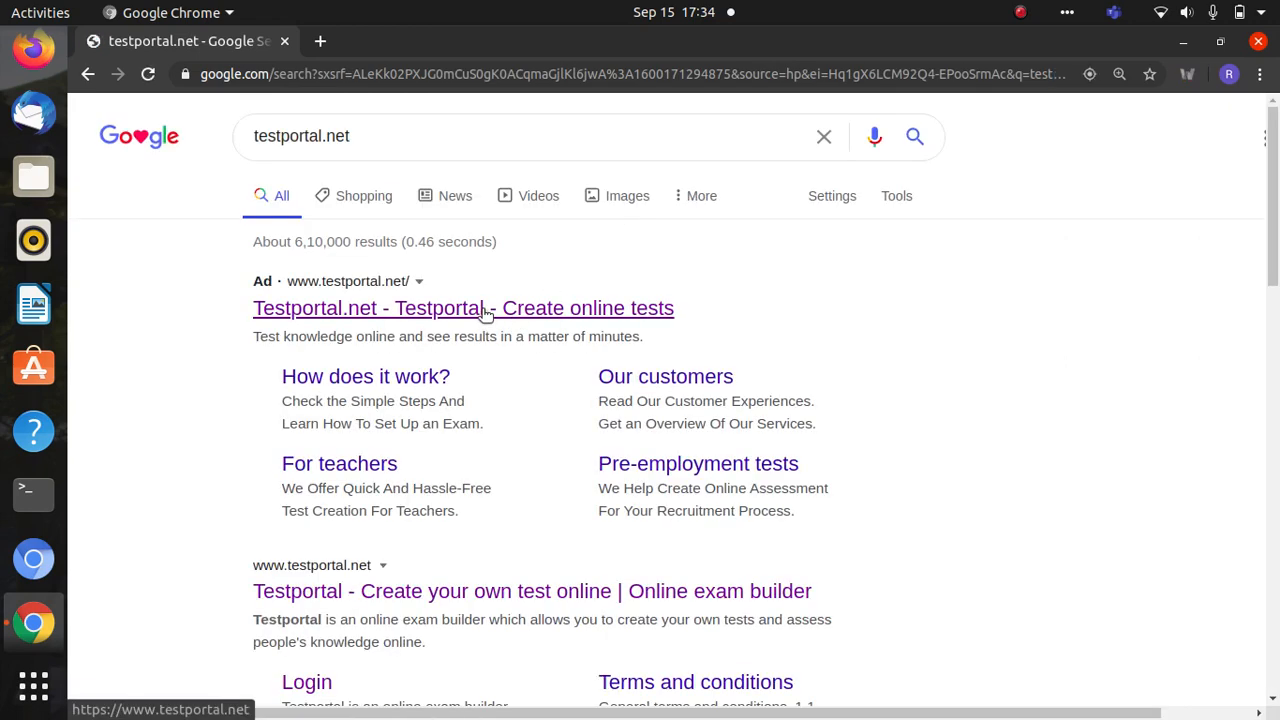
- Open the Testportal site from the results and choose Continue with Microsoft at sign-in
left_click(484, 311)
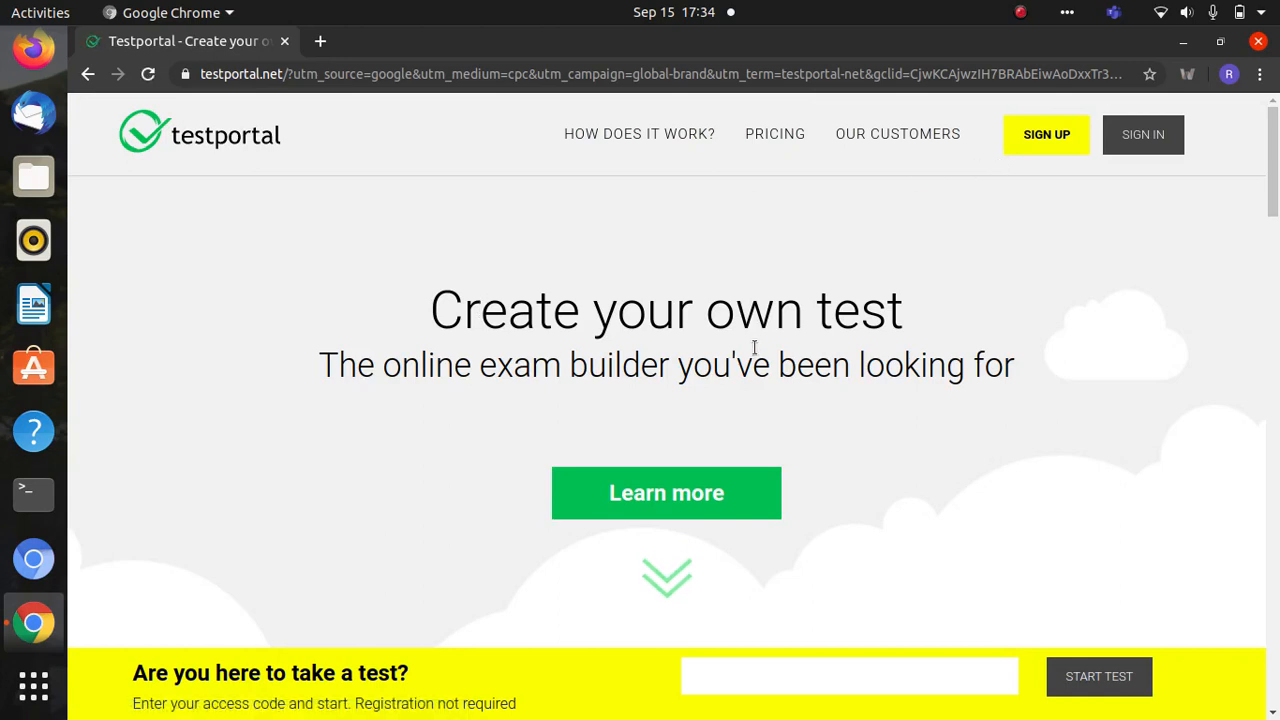
left_click(1144, 140)
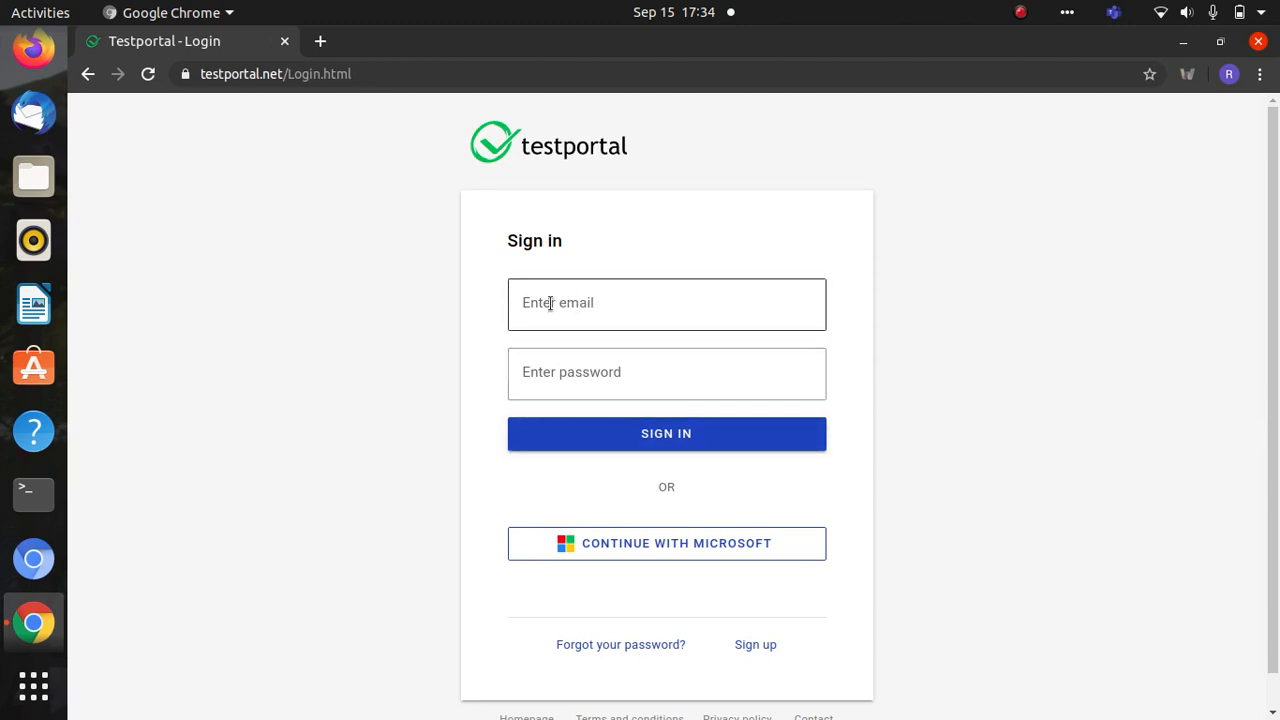
left_click(624, 552)
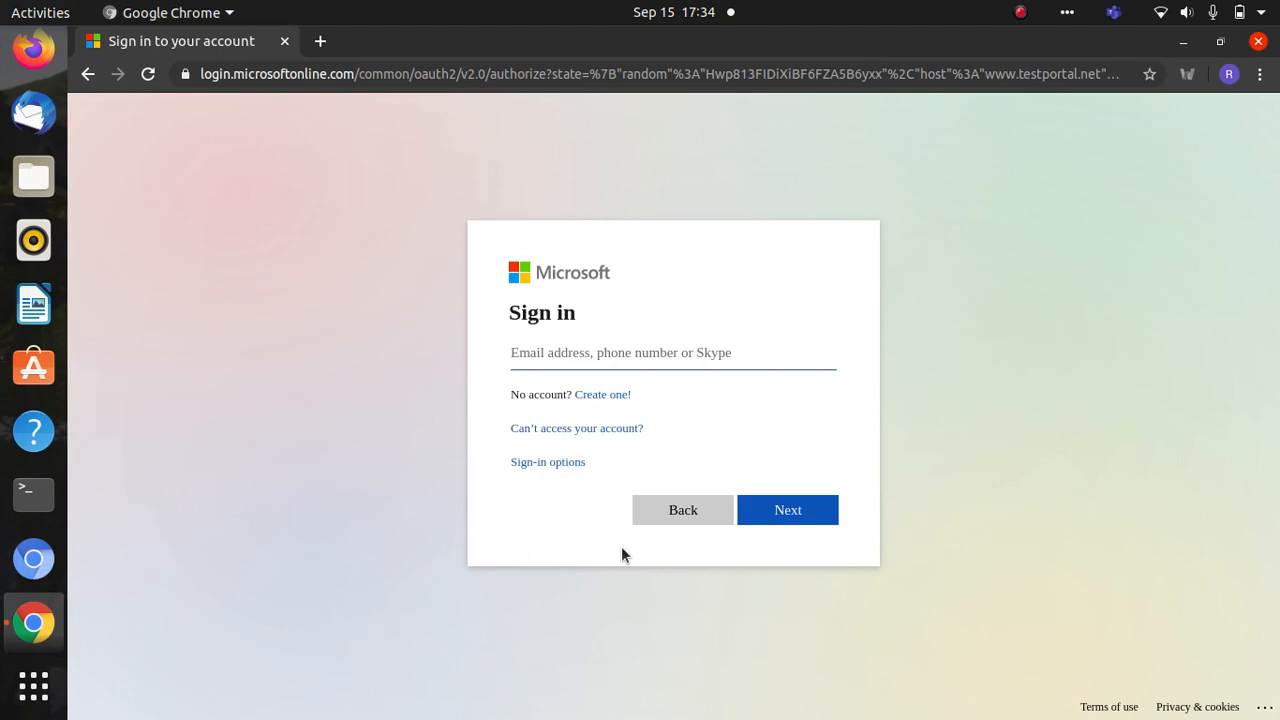
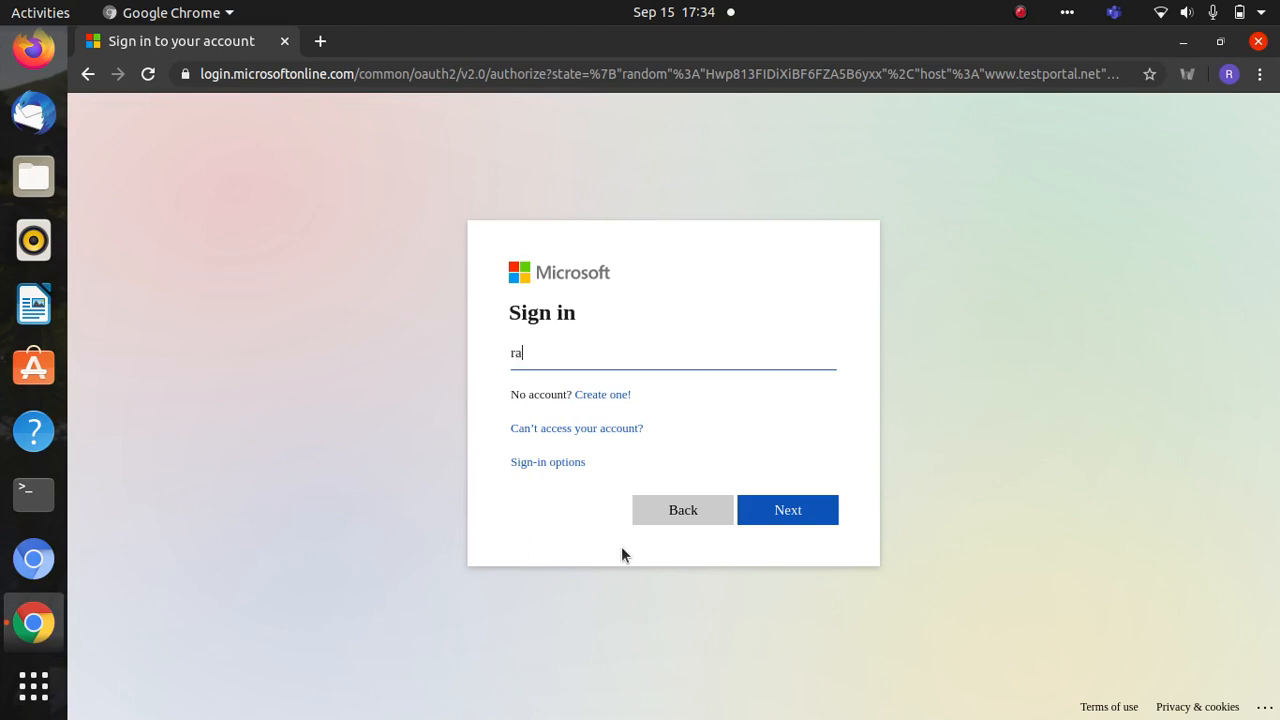
- Enter the account's e-mail address in Microsoft sign-in and continue
left_click(809, 524)
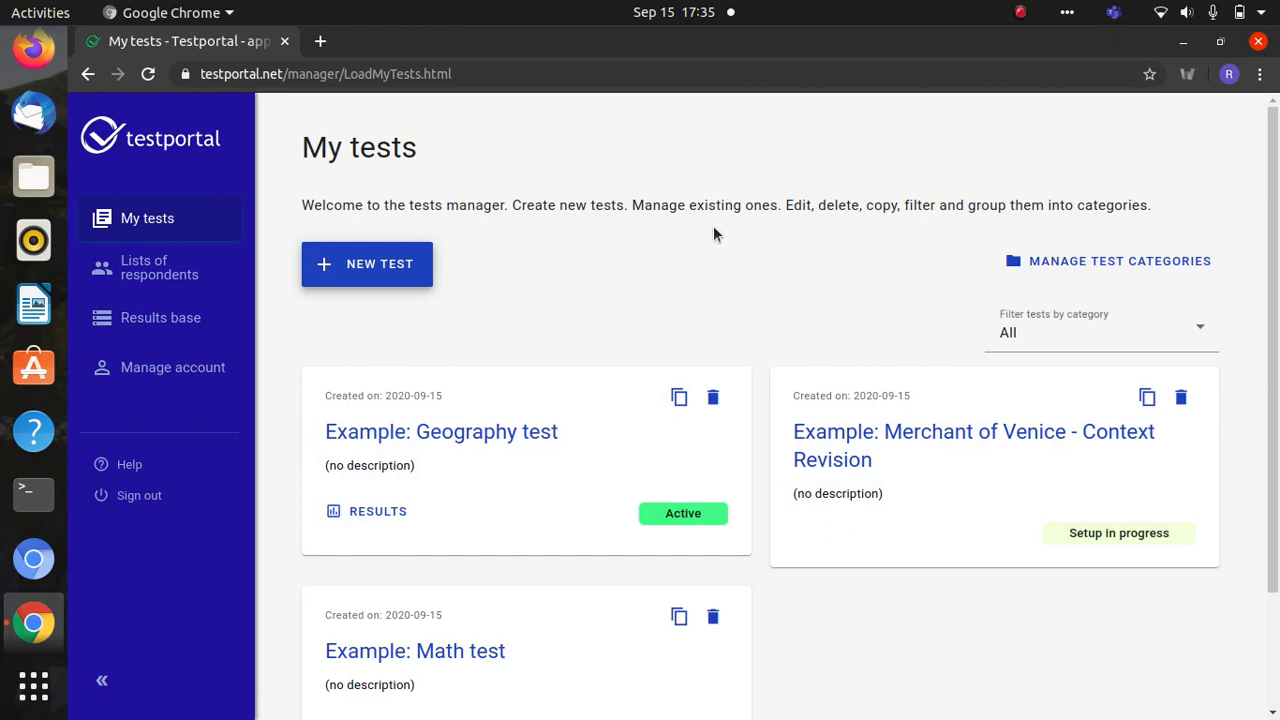
- Start a new test and replace the default name with Maths 1
left_click(385, 275)
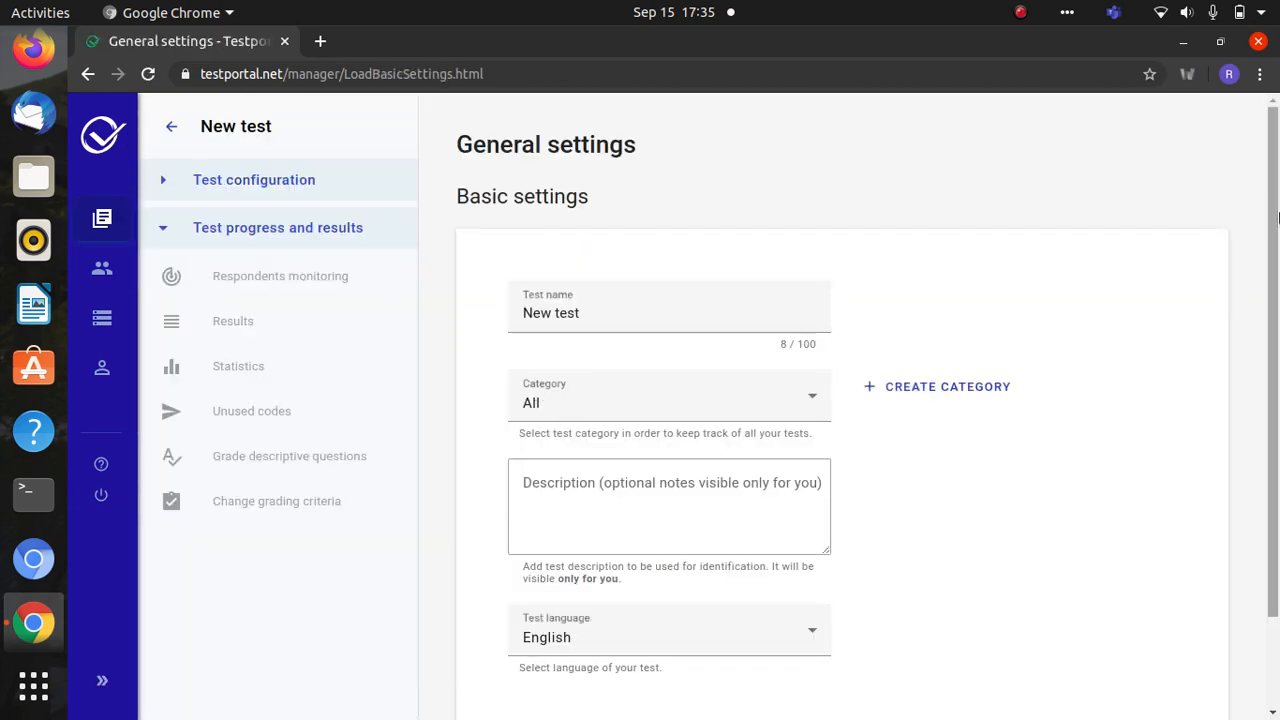
scroll(1275, 255, "down", 1)
scroll(1275, 255, "up", 1)
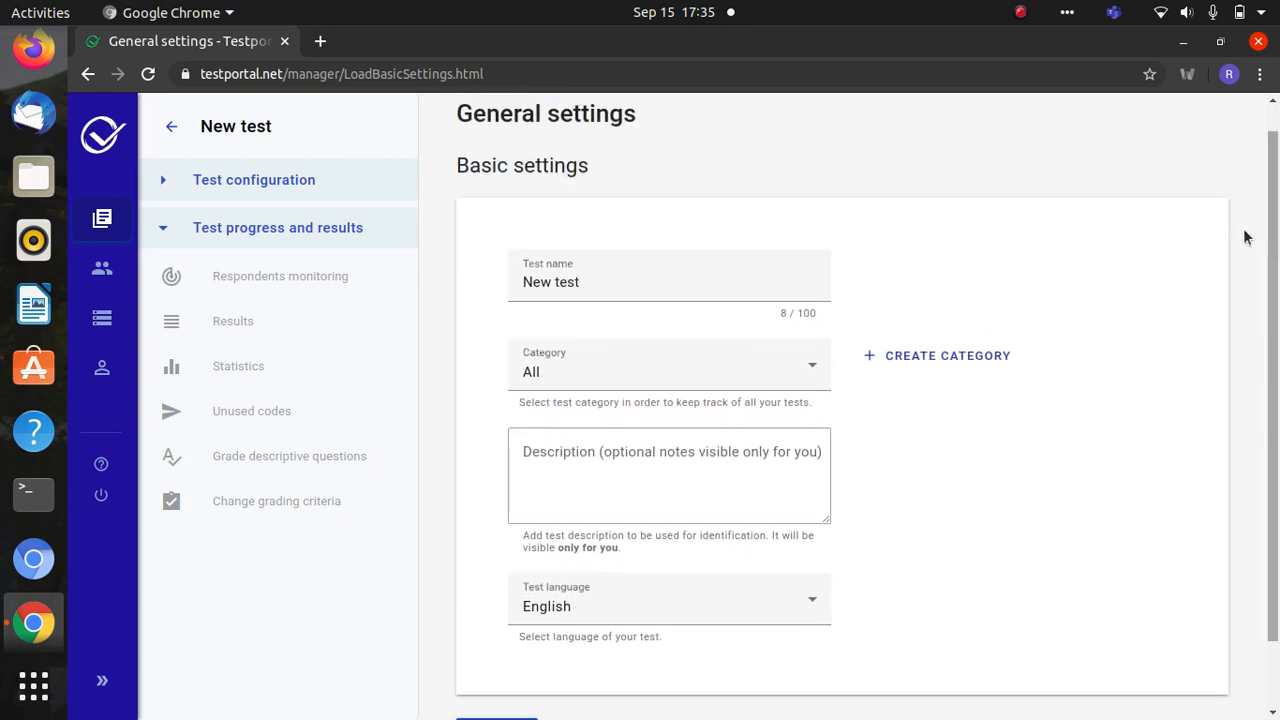
left_click(598, 282)
key("BackSpace")
key("BackSpace")
key("BackSpace")
key("BackSpace")
key("BackSpace")
key("BackSpace")
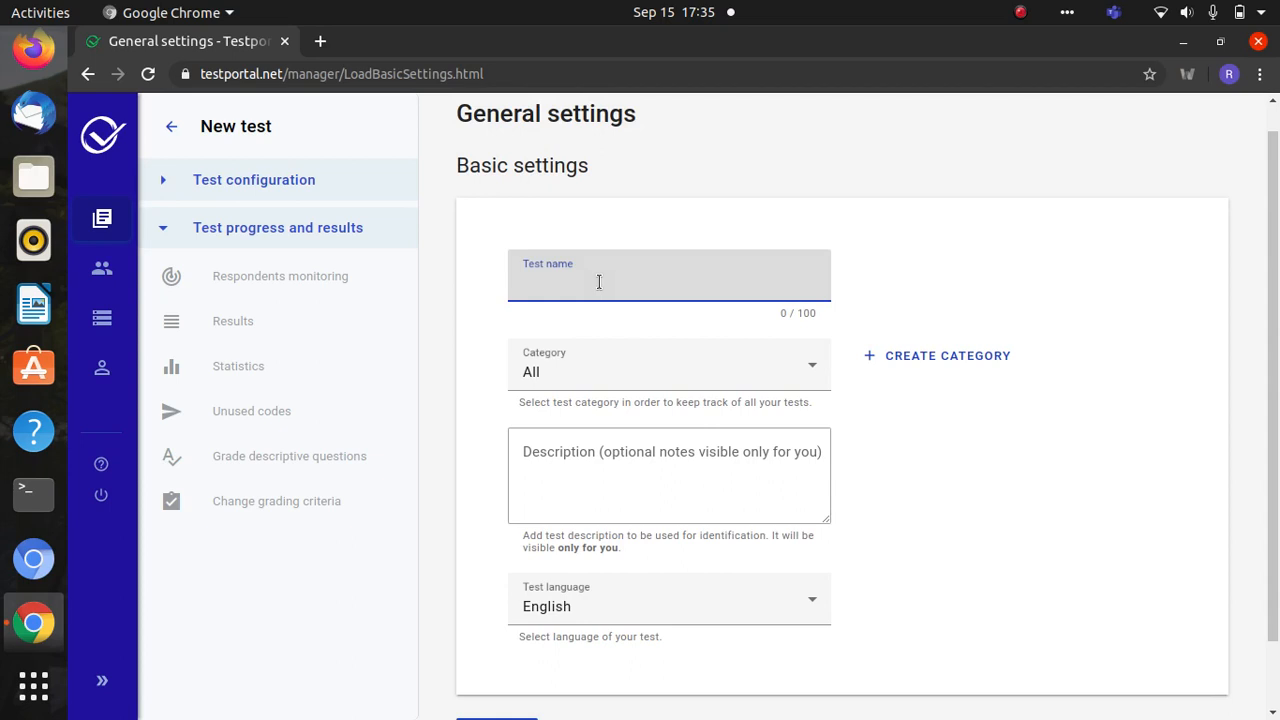
type("Maths 1")
- Keep category All and language English, then create the test
left_click(569, 383)
left_click(569, 383)
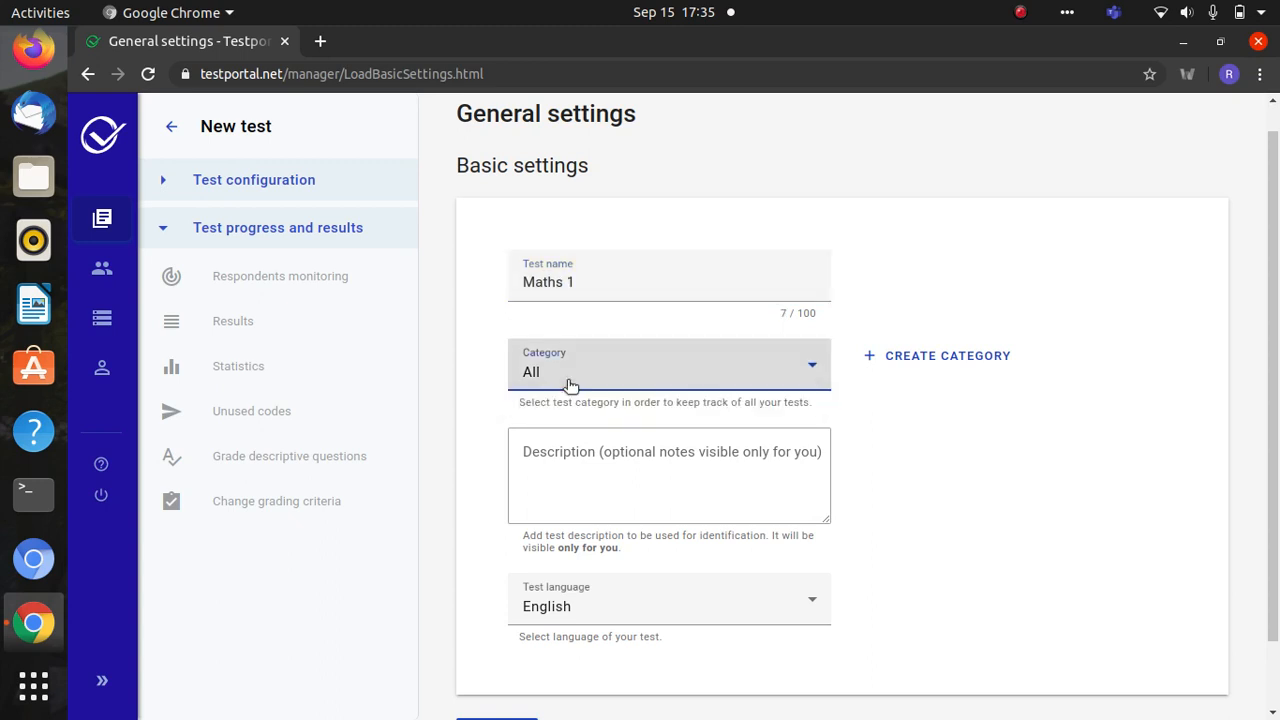
left_click(567, 465)
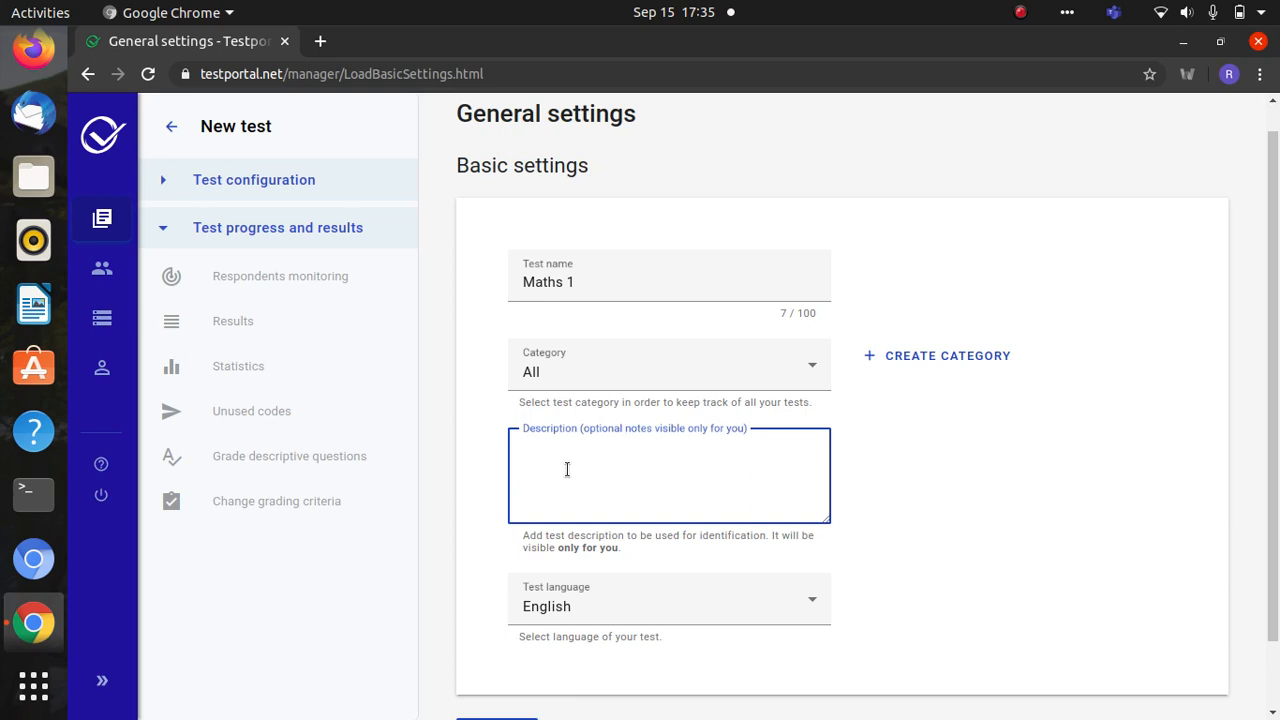
left_click(617, 601)
left_click(617, 601)
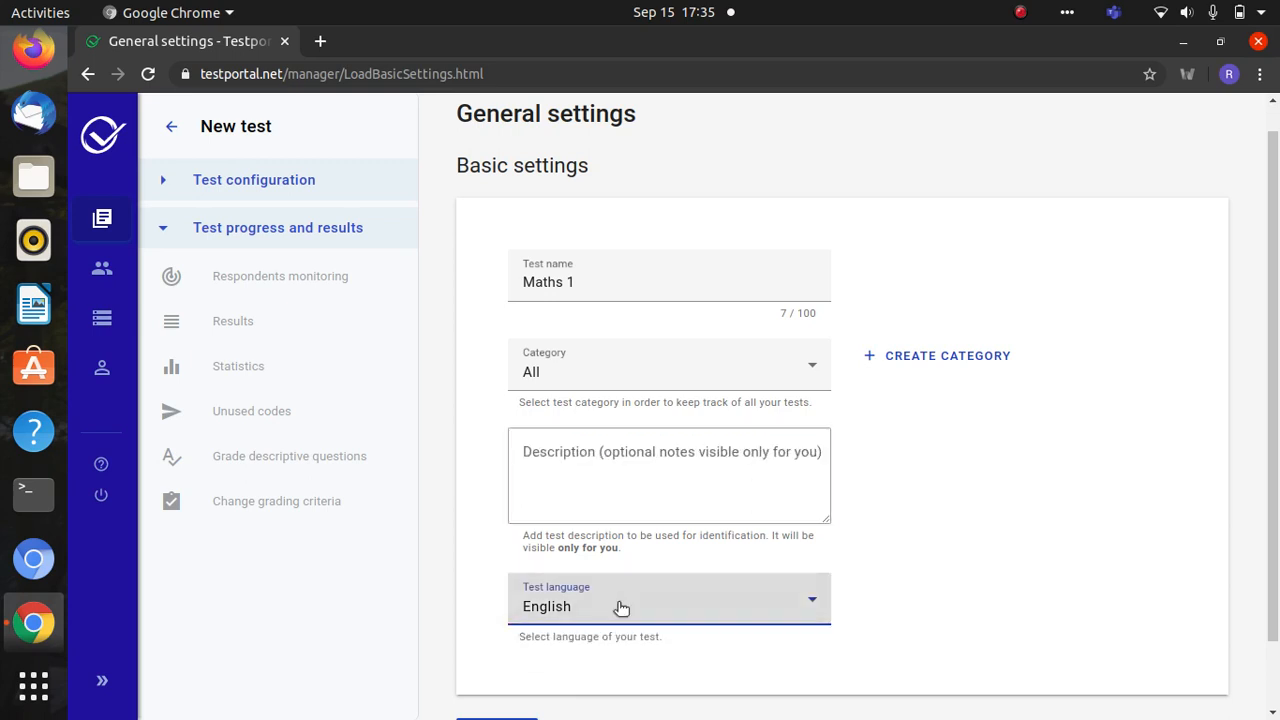
scroll(1278, 415, "down", 1)
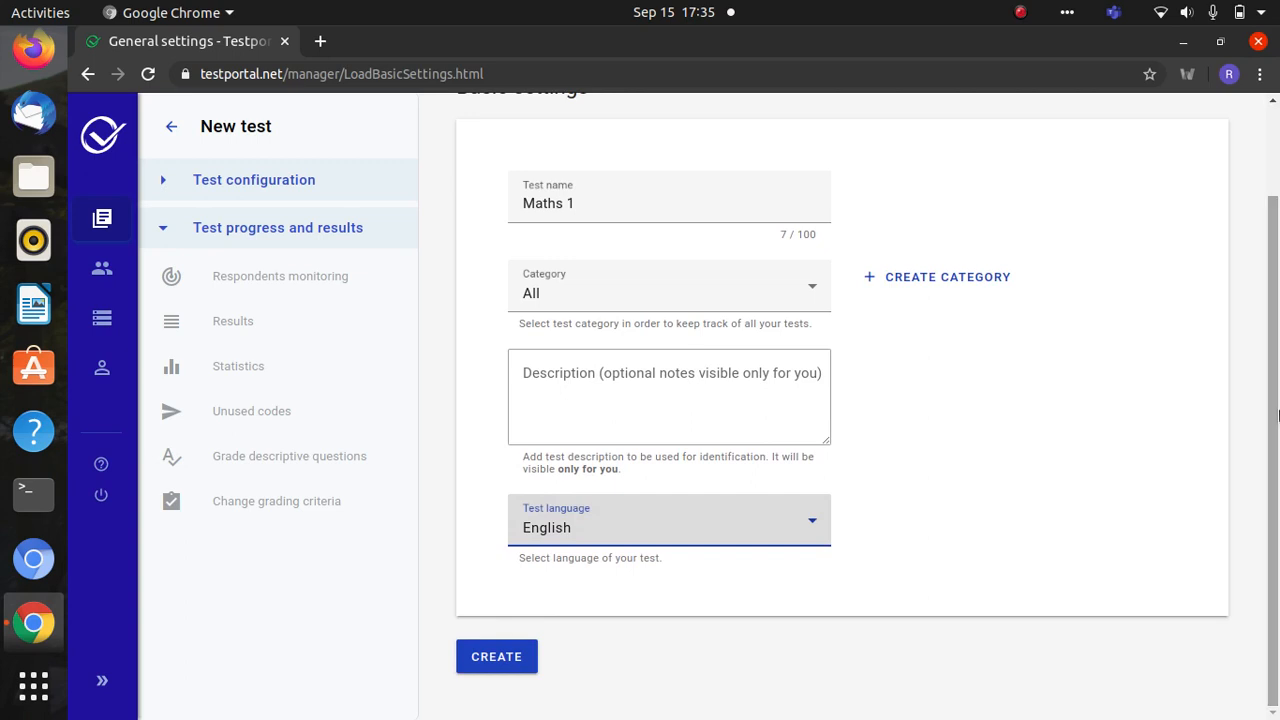
left_click(503, 663)
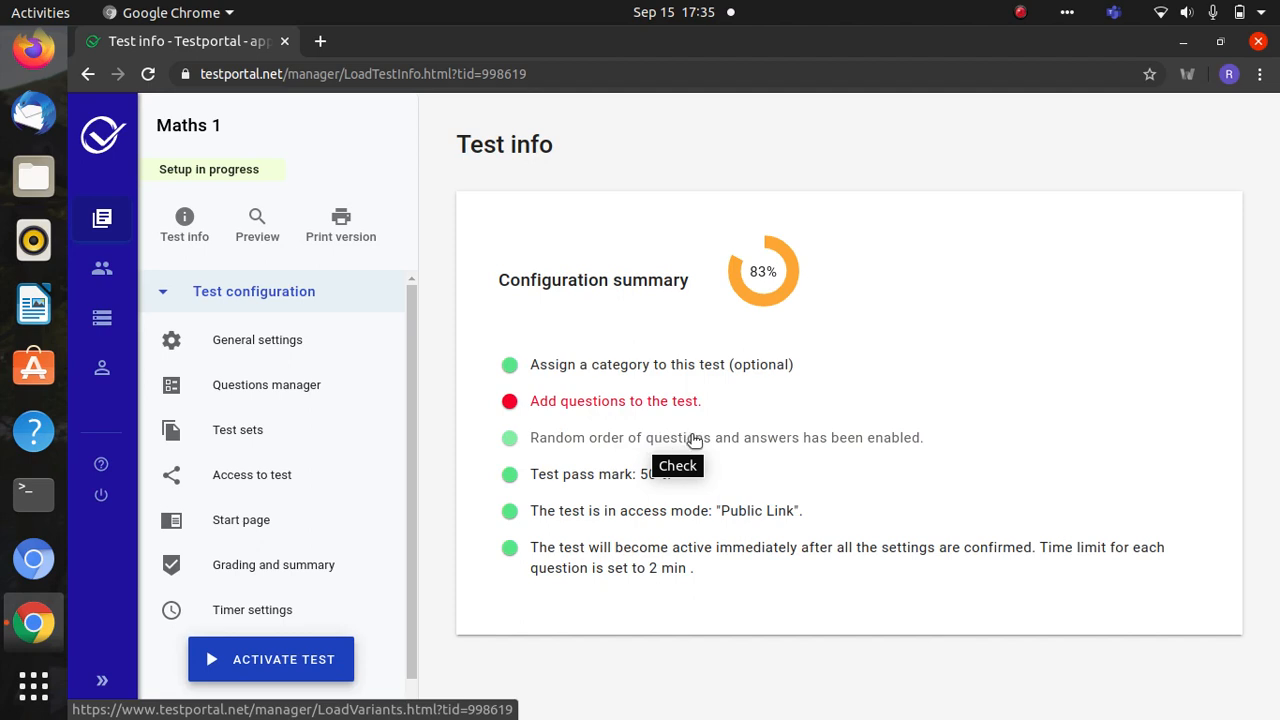
- Add Question 1 to Maths 1, keeping its category as Generic
left_click(627, 401)
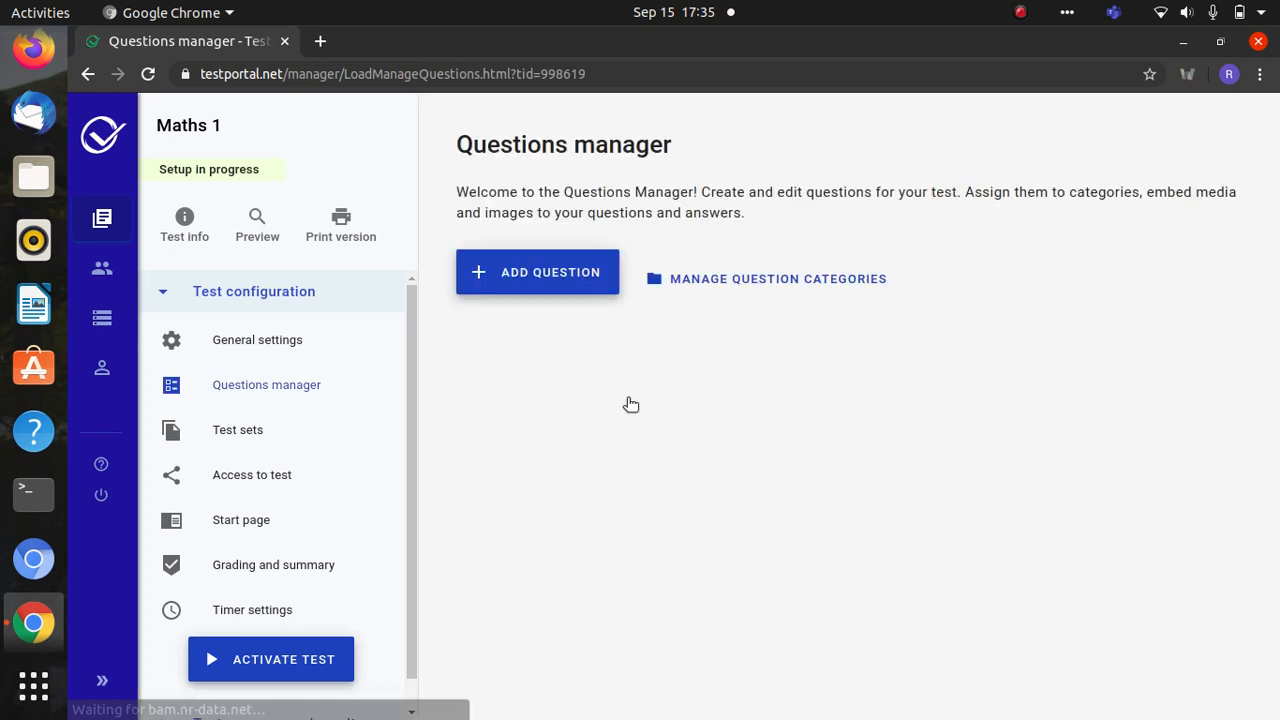
left_click(572, 274)
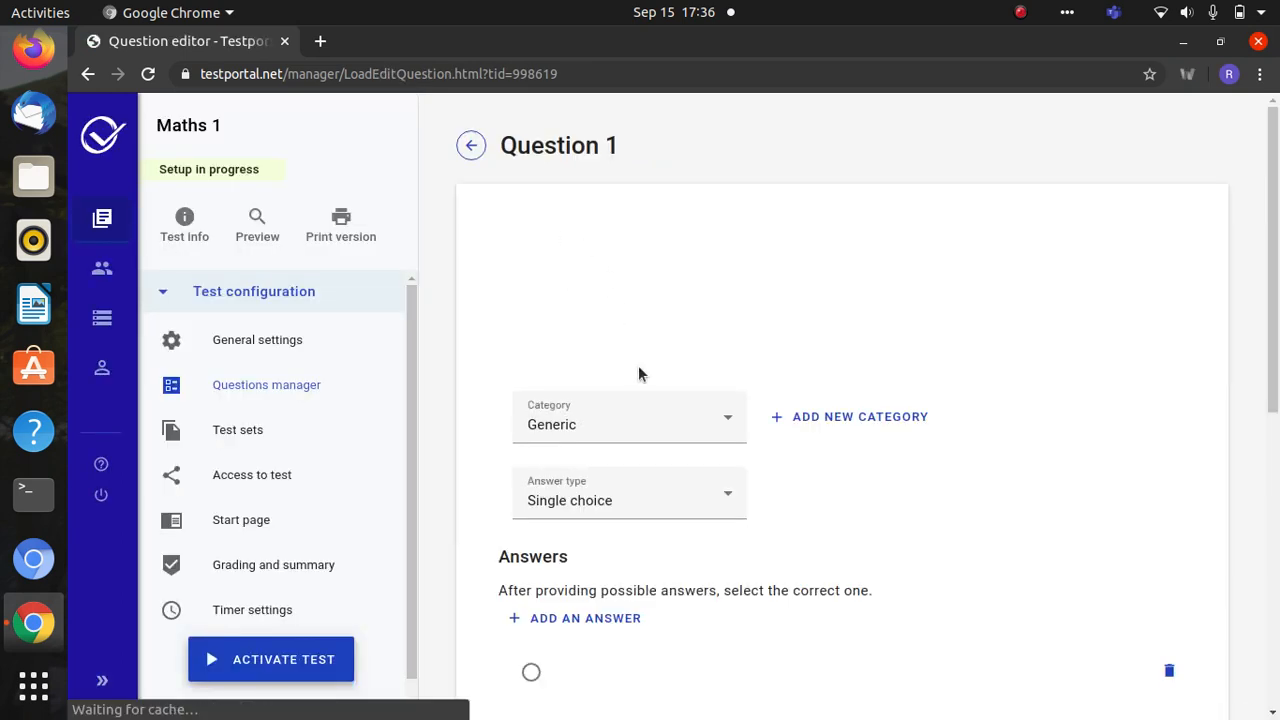
left_click(632, 420)
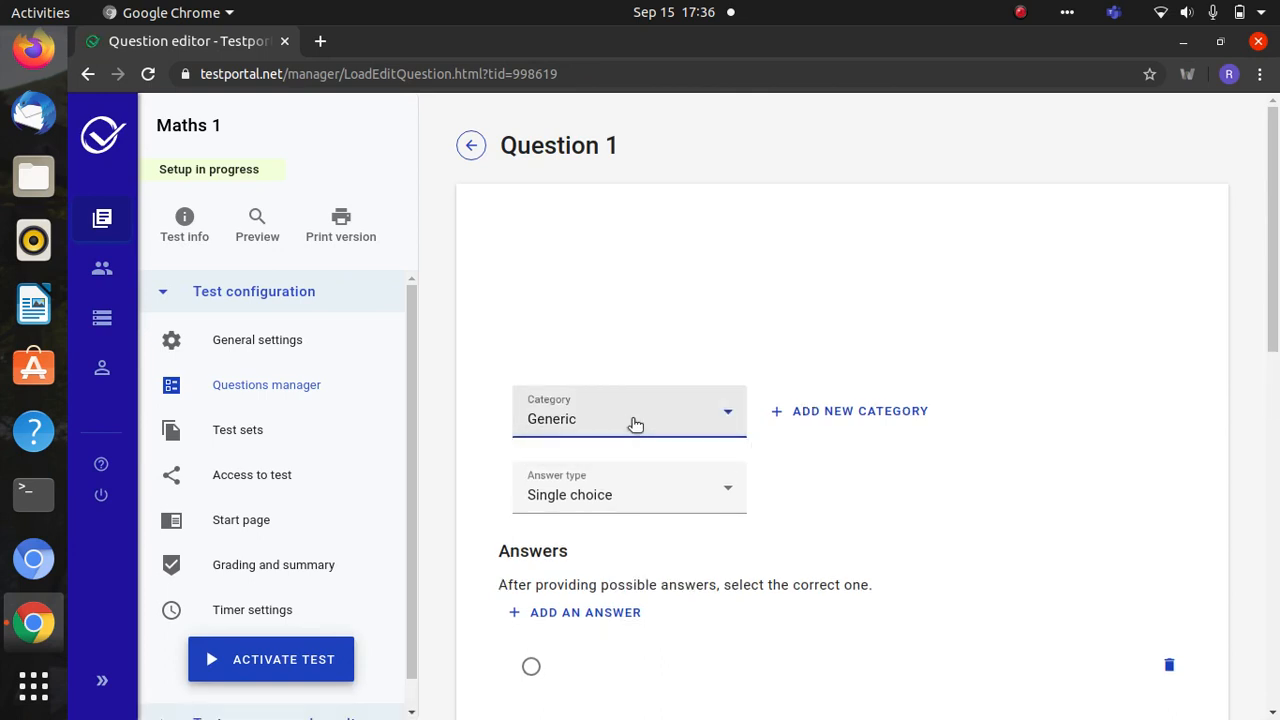
left_click(536, 294)
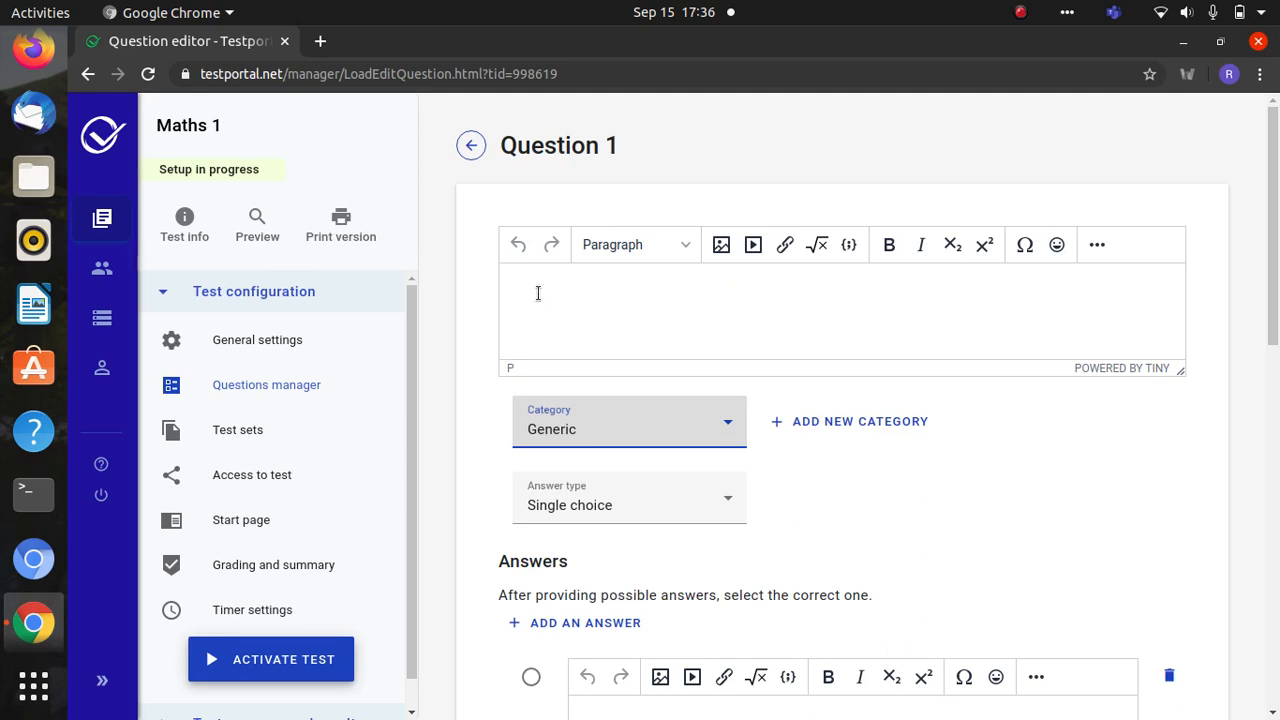
- Keep Paragraph text format and set Question 1's answer type to Short answer
left_click(538, 293)
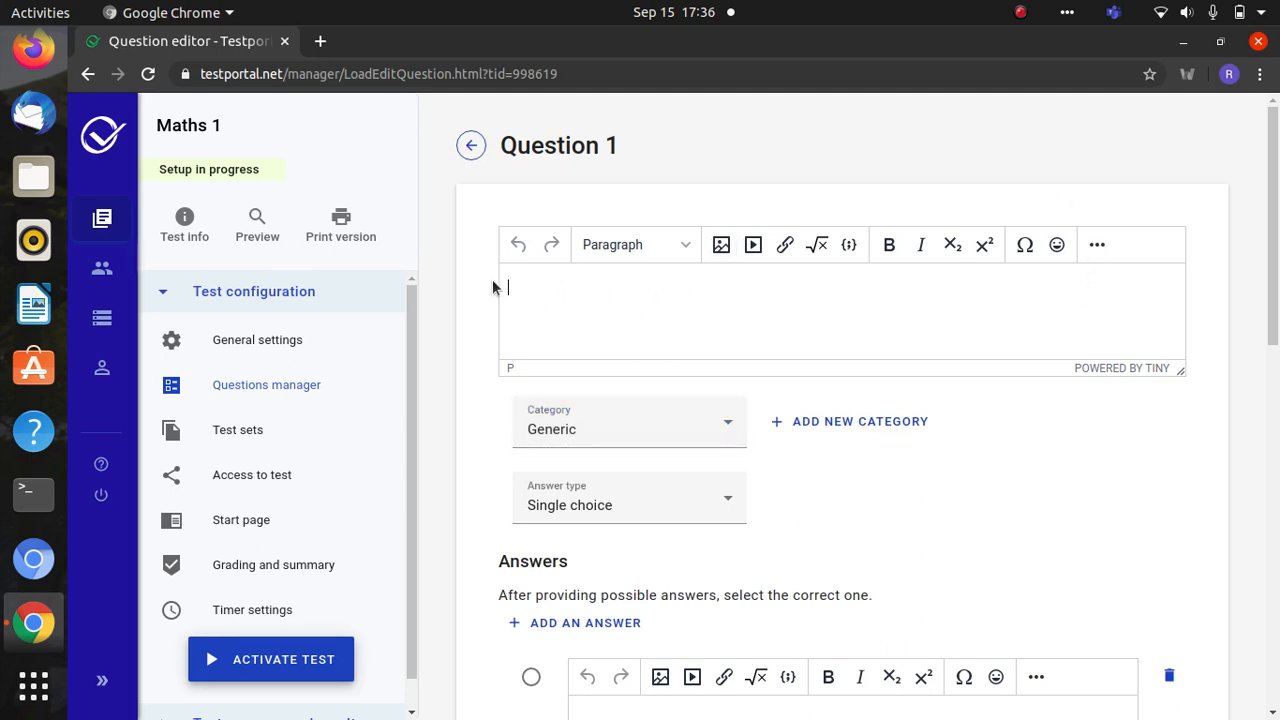
left_click(660, 250)
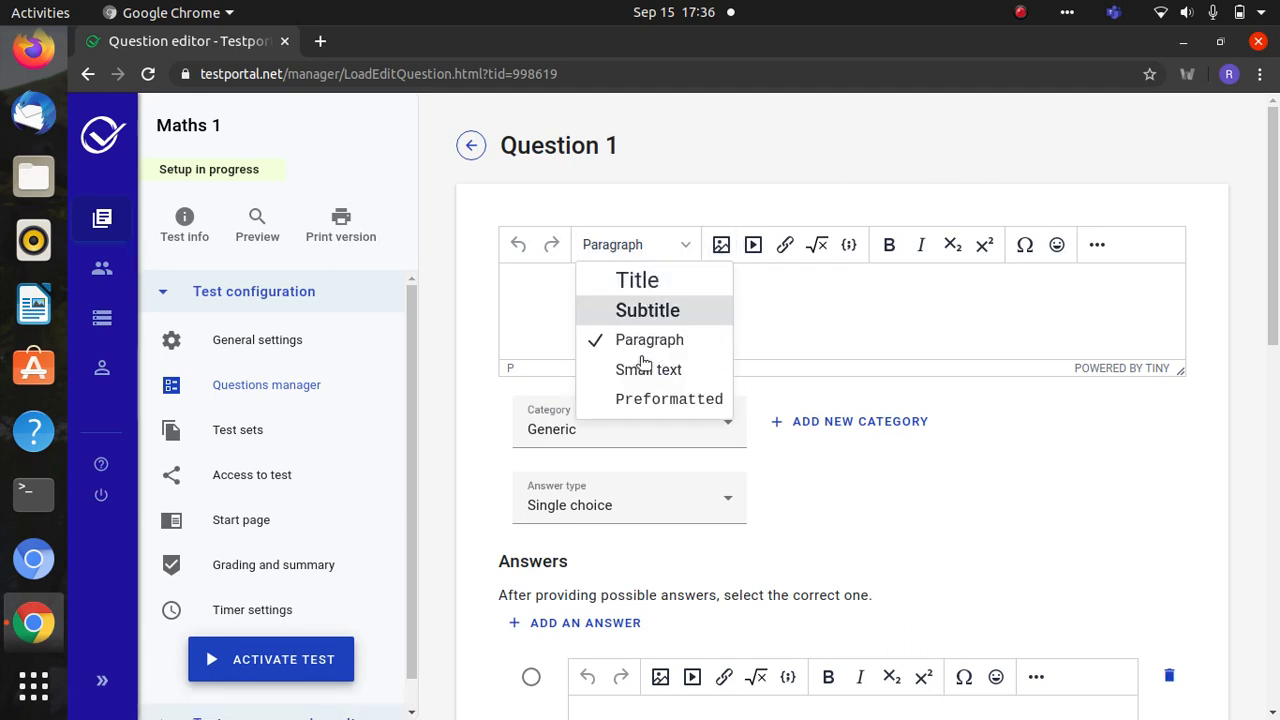
left_click(736, 305)
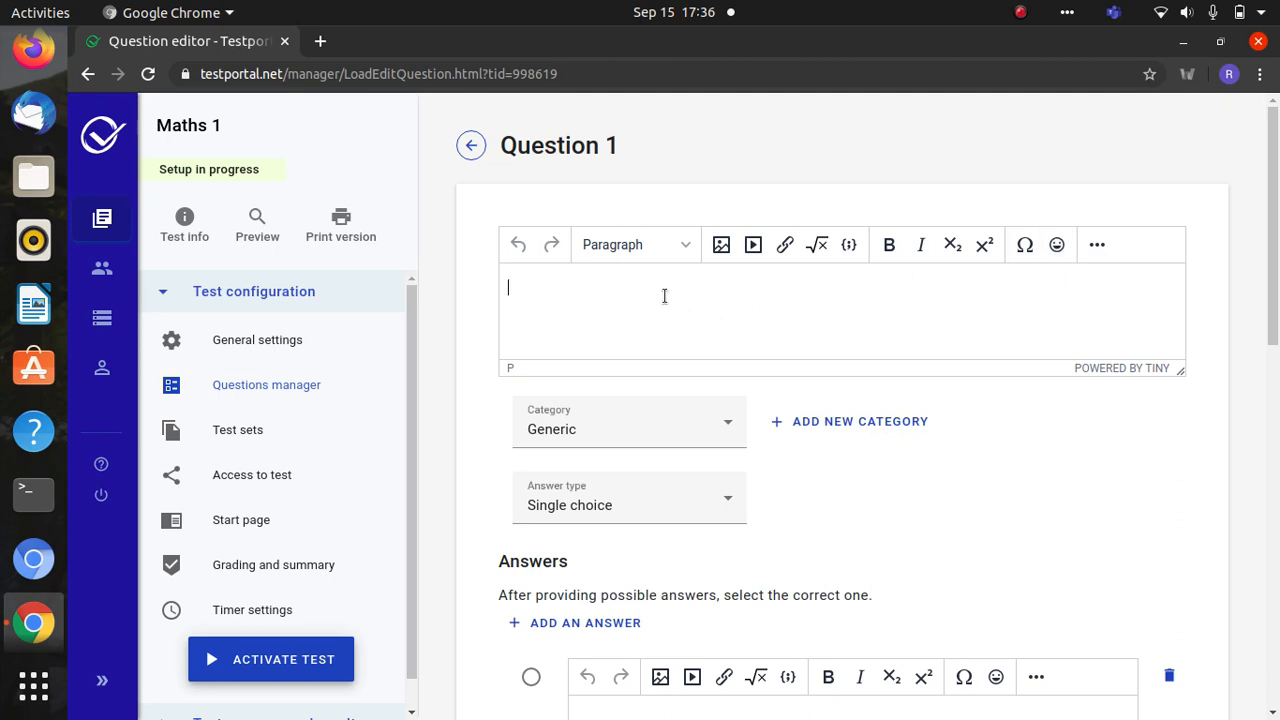
left_click(607, 493)
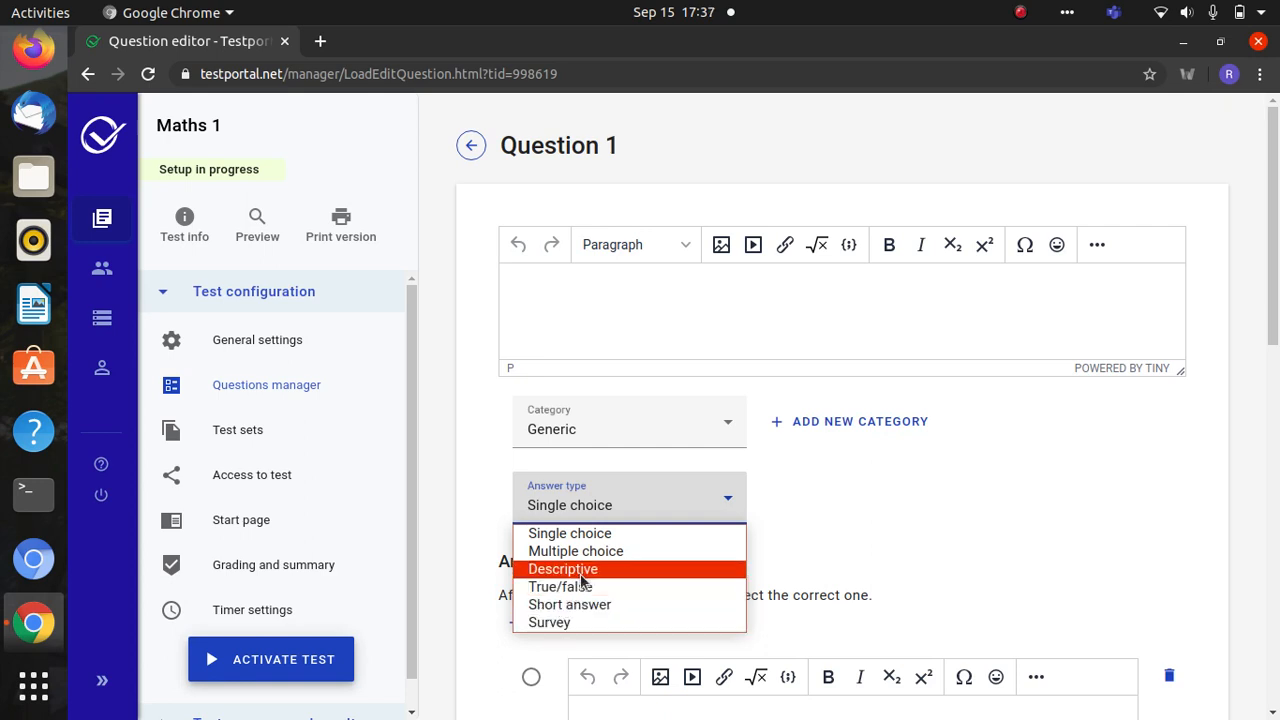
left_click(582, 604)
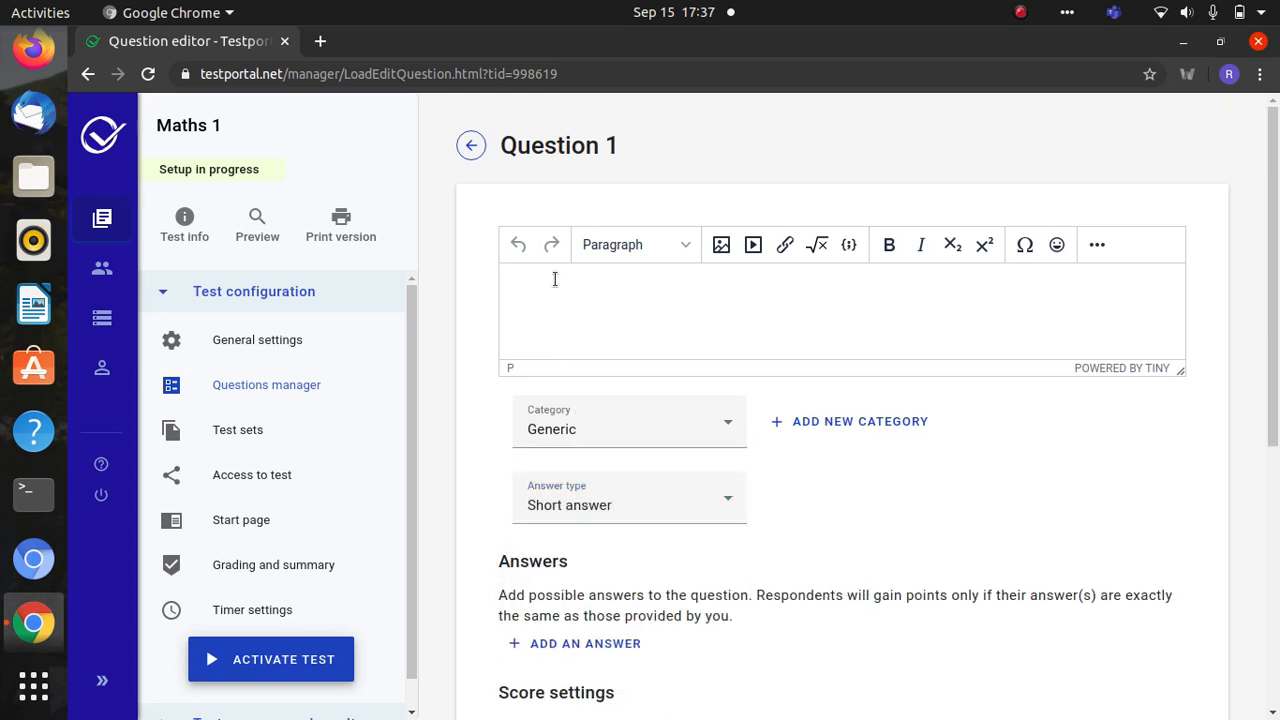
- Write the question text 'Define Protocol' and add an accepted answer row
type("Define Protocol")
left_click_drag(1277, 300, 1278, 412)
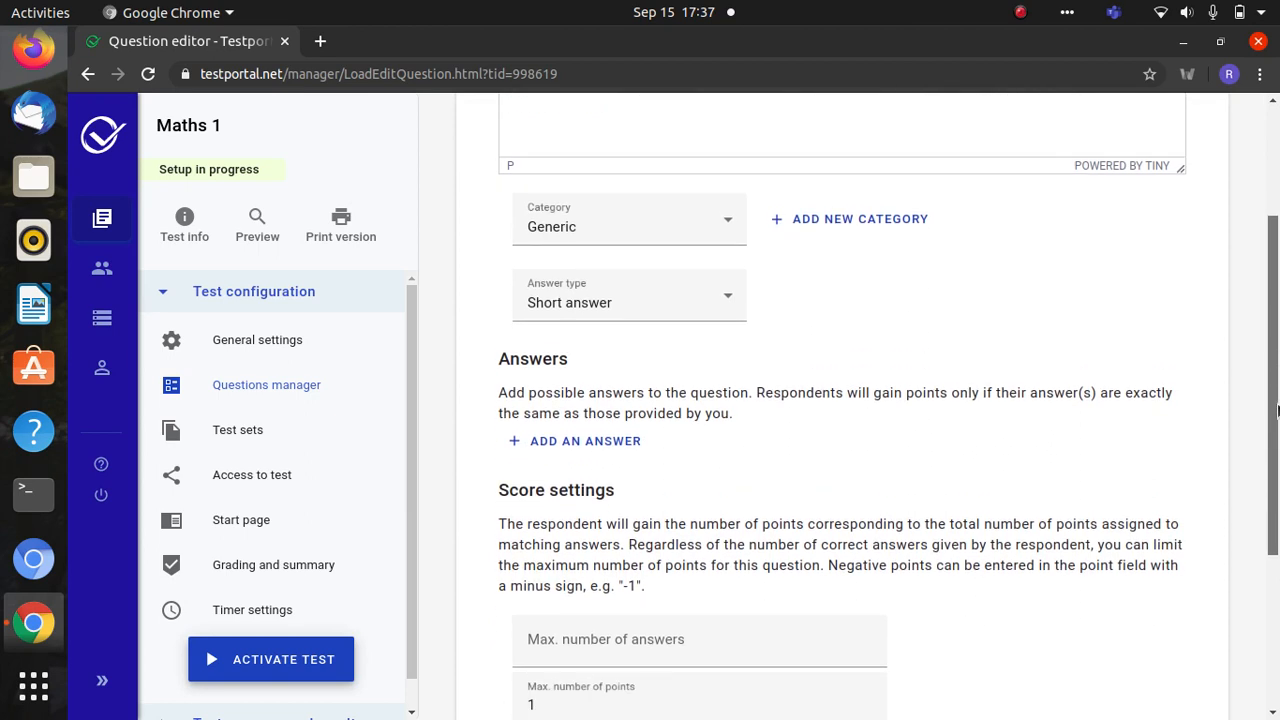
left_click(578, 455)
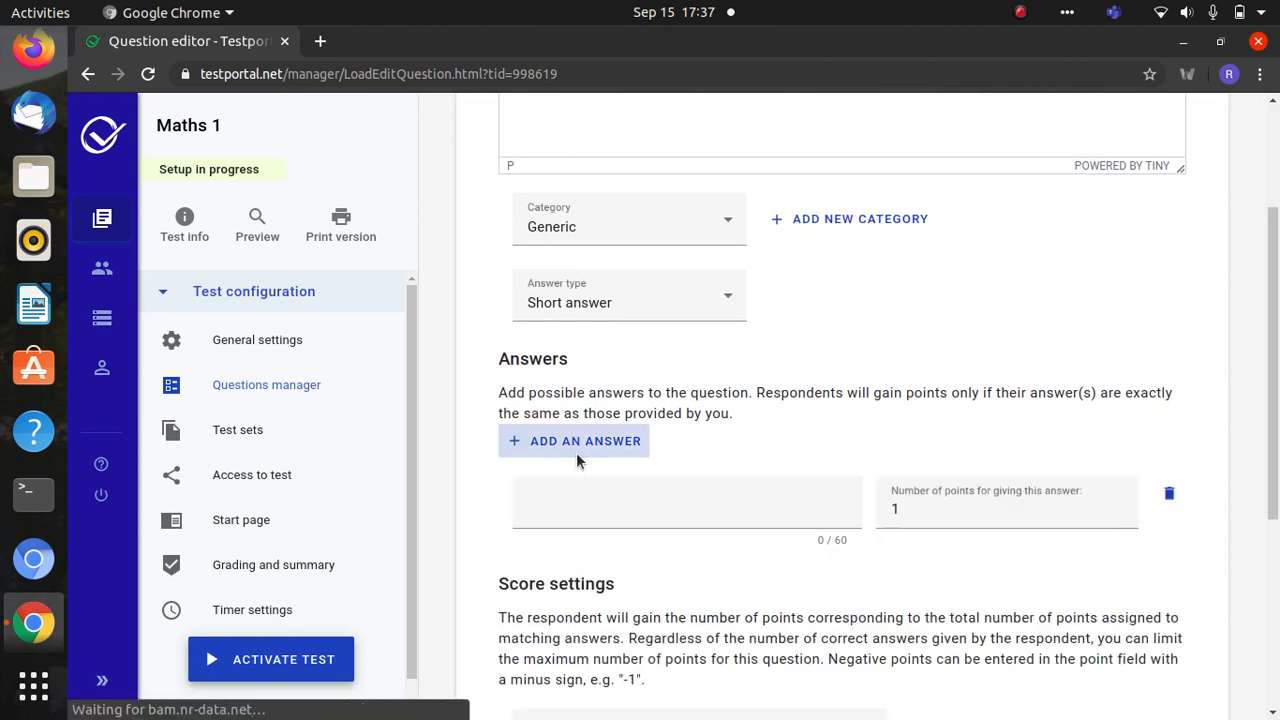
left_click(574, 519)
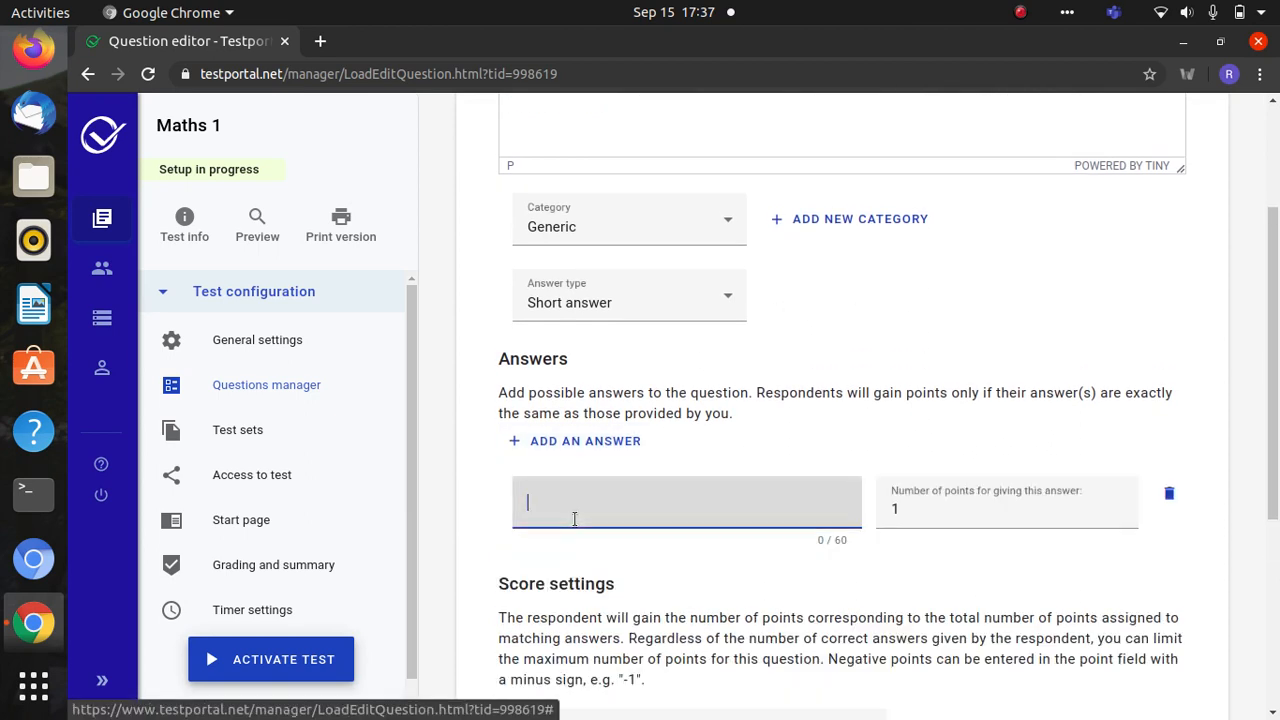
left_click_drag(505, 392, 700, 391)
left_click(793, 412)
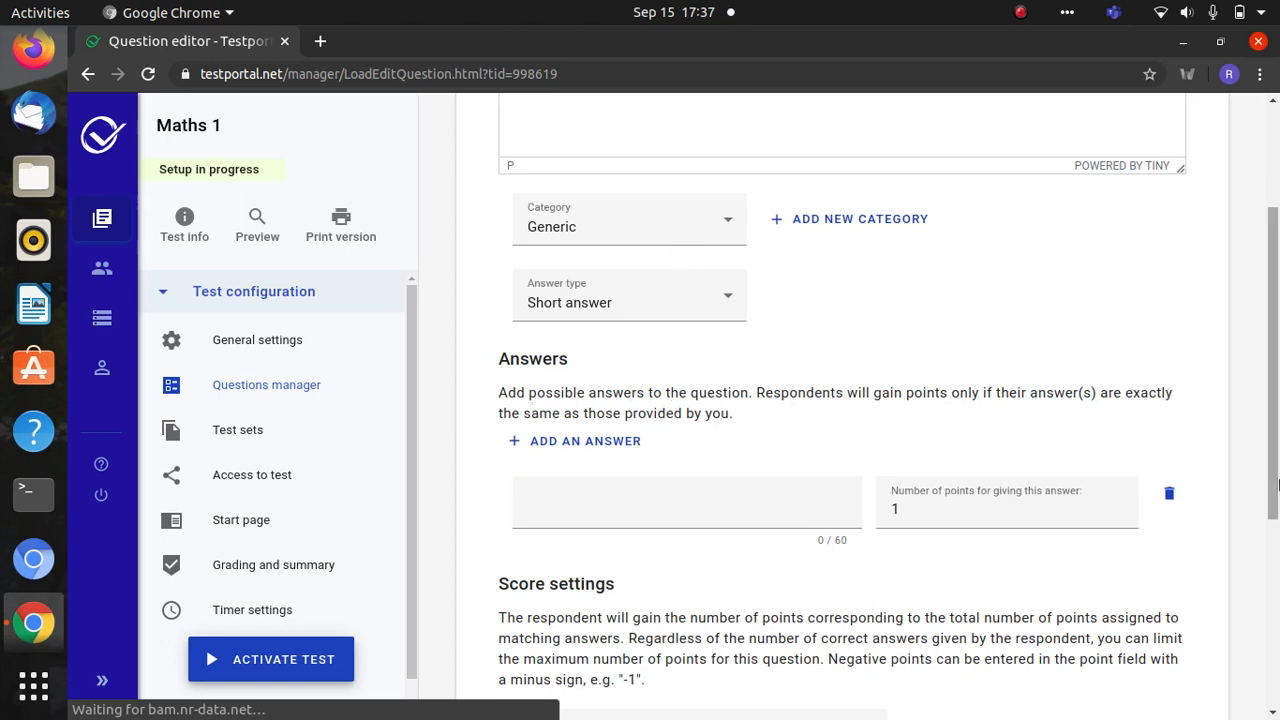
- Enter 'Set of rules' as the accepted answer worth 2 points
left_click_drag(1274, 481, 1274, 382)
scroll(757, 514, "down", 4)
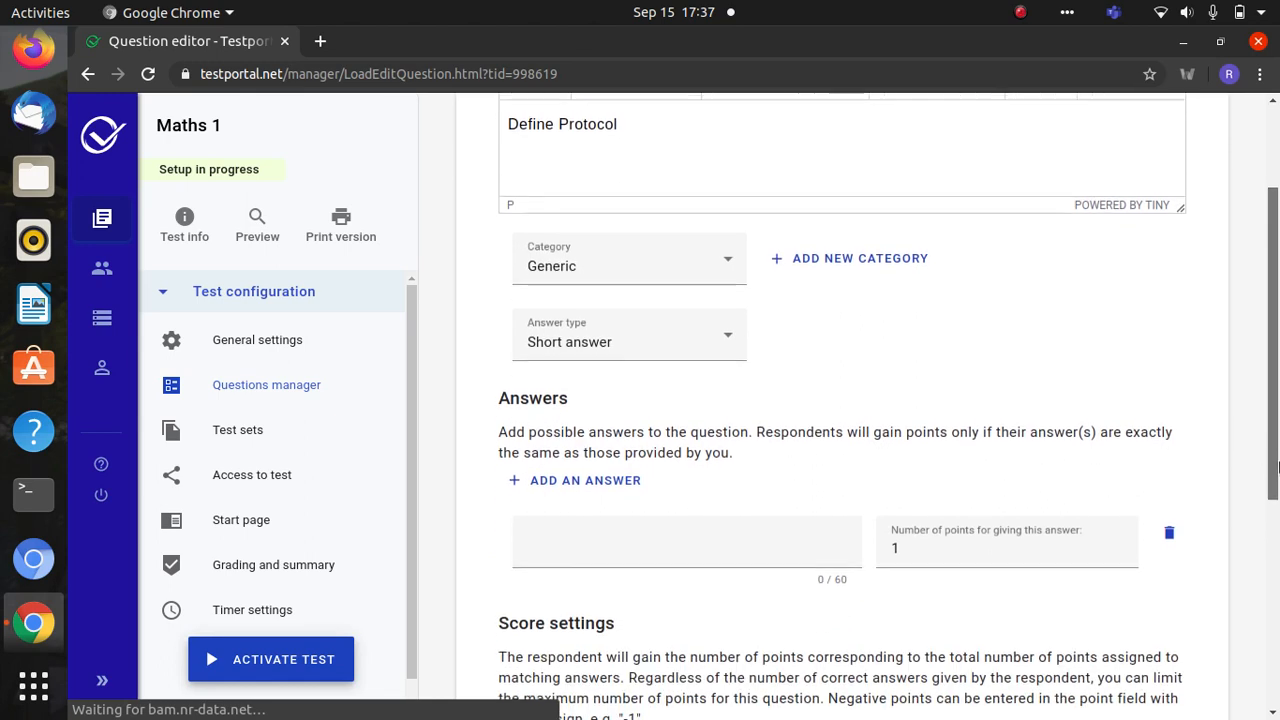
left_click(684, 495)
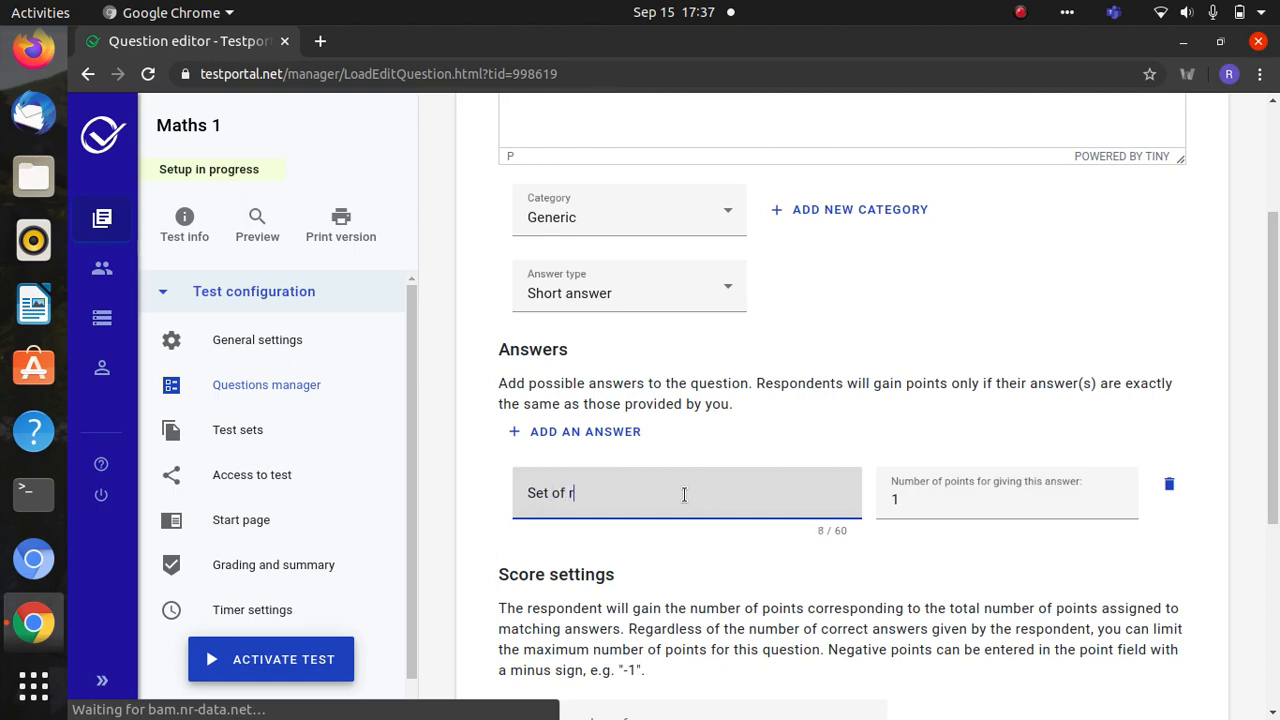
type("Set of rules")
scroll(1276, 302, "up", 4)
scroll(1276, 302, "down", 3)
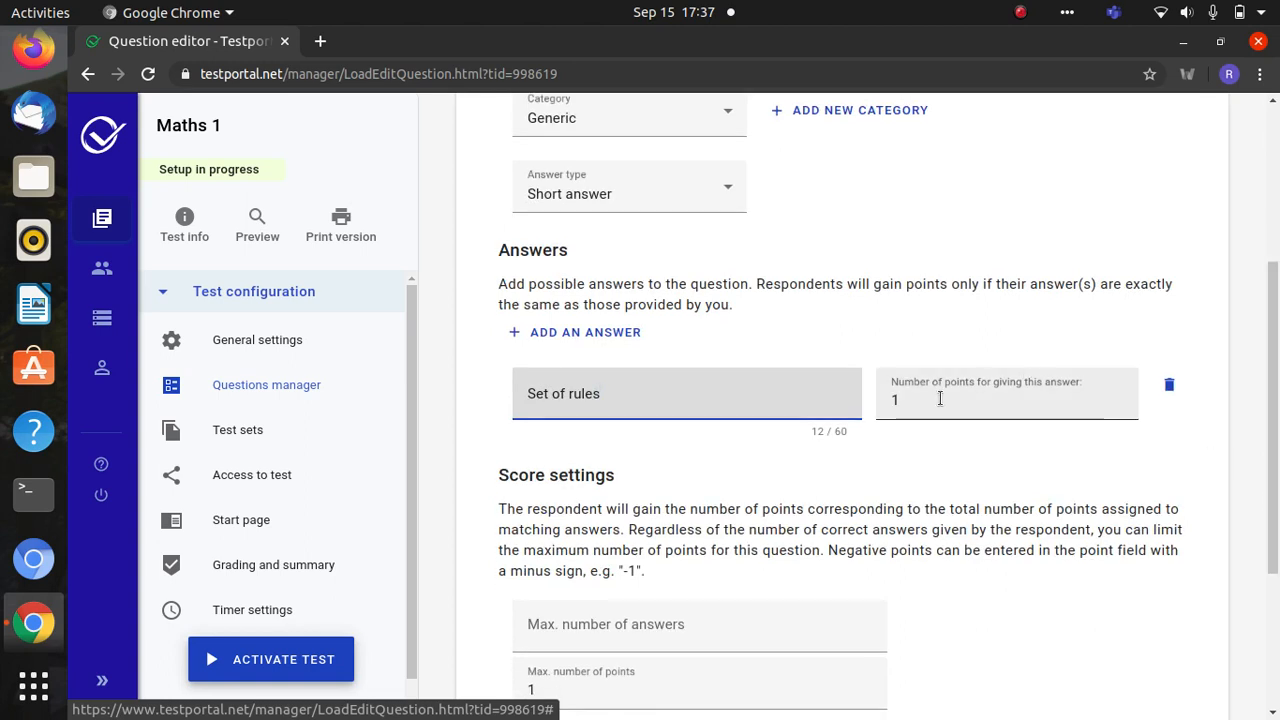
left_click(927, 399)
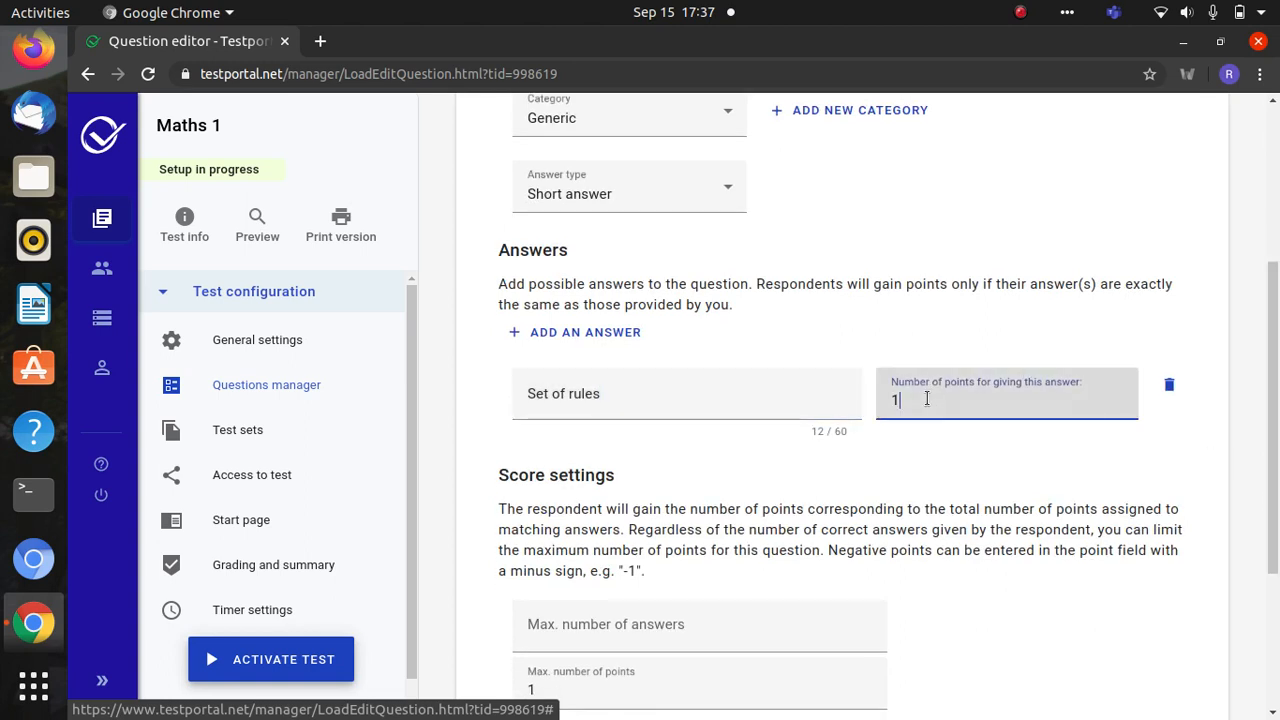
type("2")
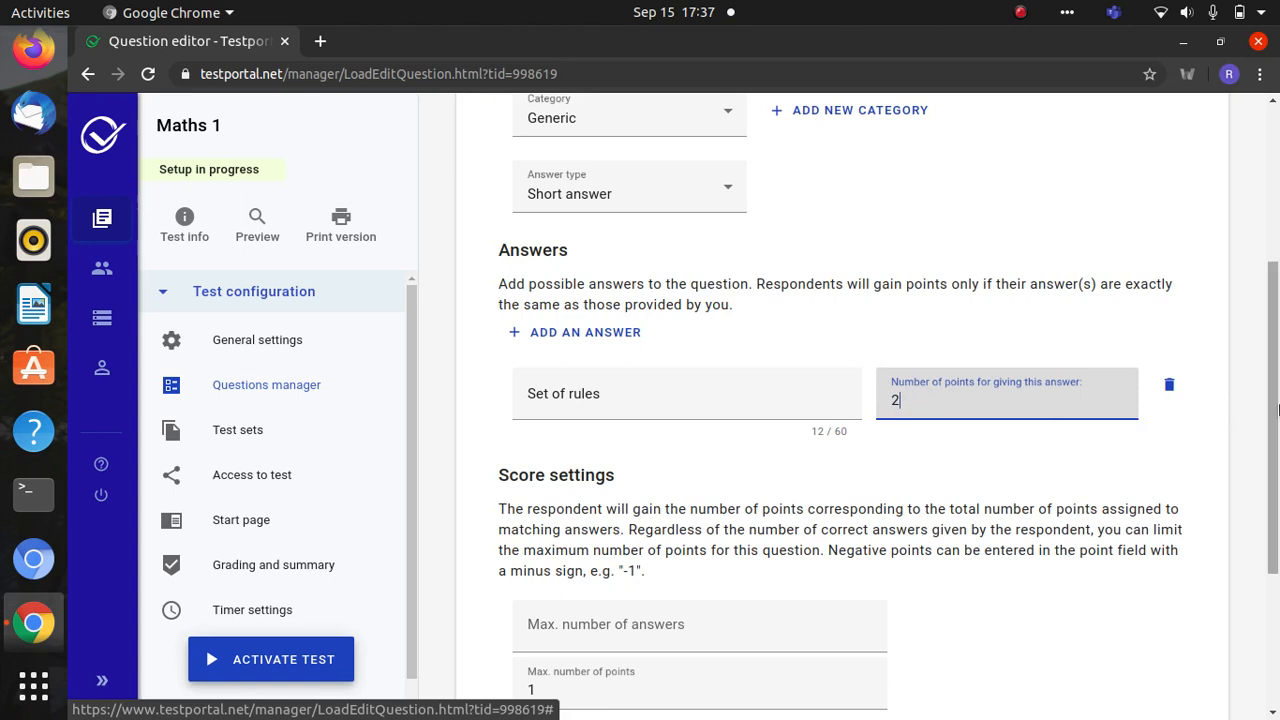
left_click_drag(1270, 412, 1267, 256)
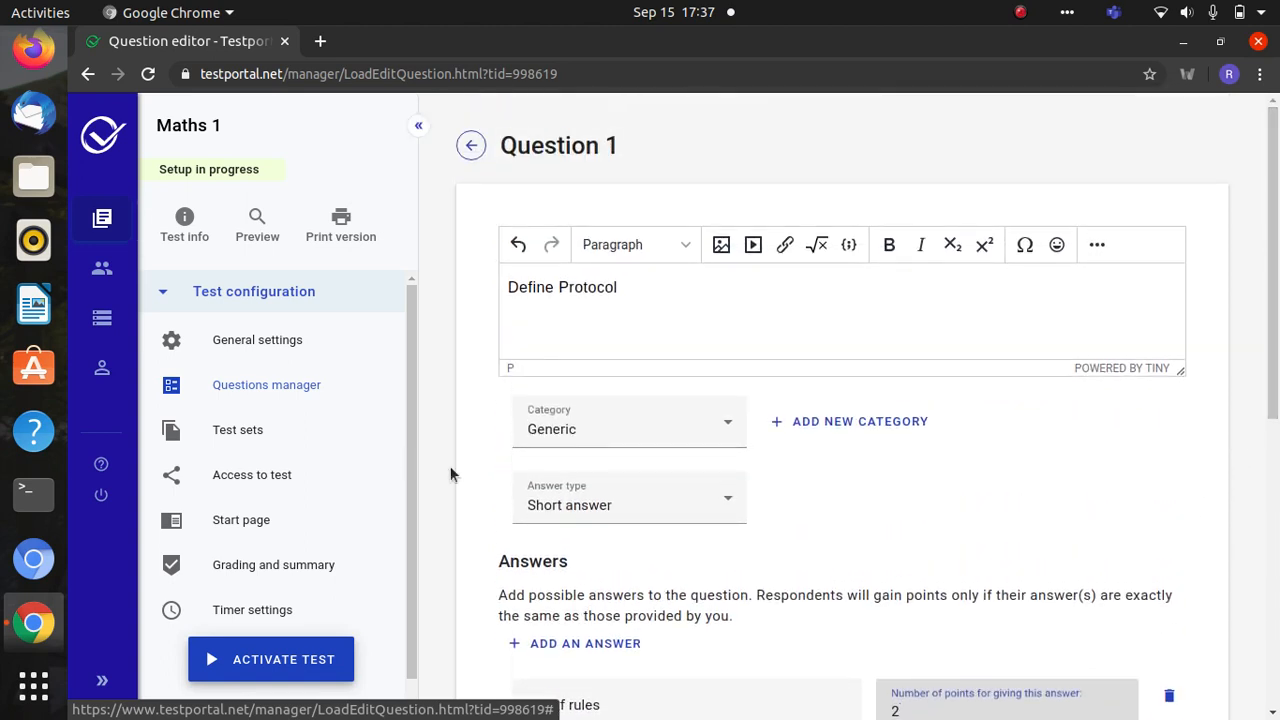
- Change Question 1's answer type to Multiple choice
left_click(586, 508)
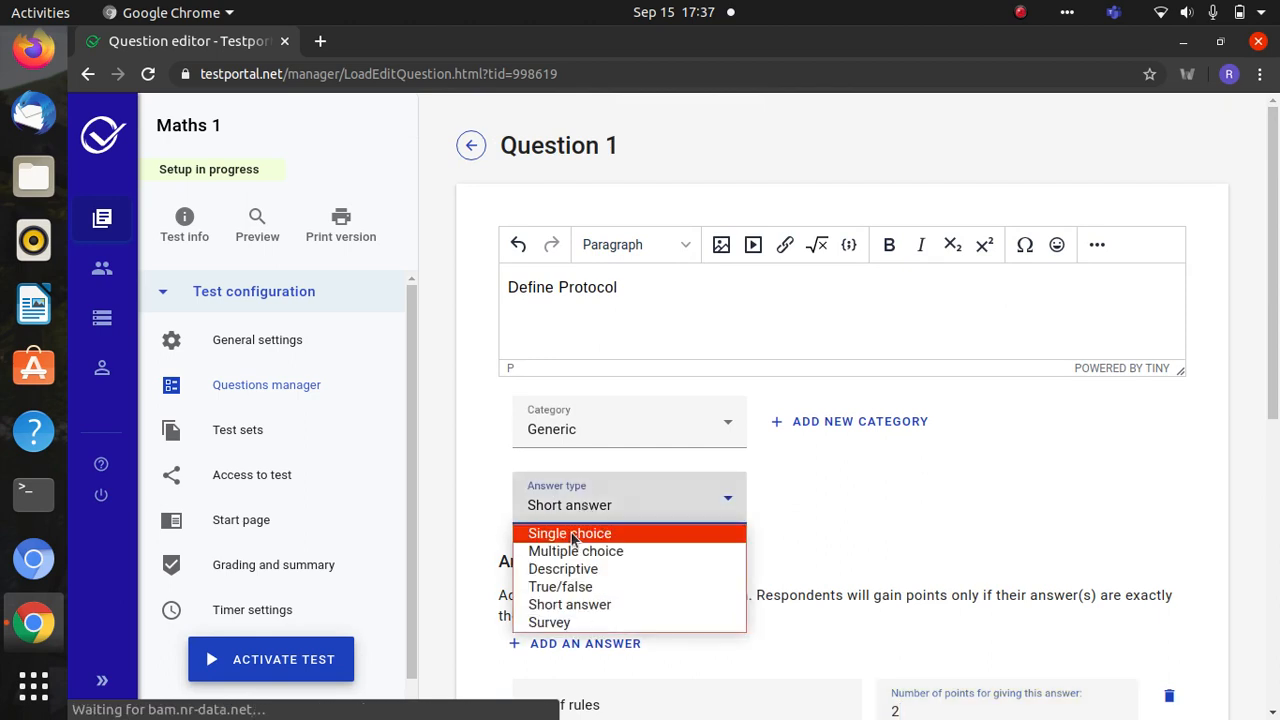
left_click(561, 552)
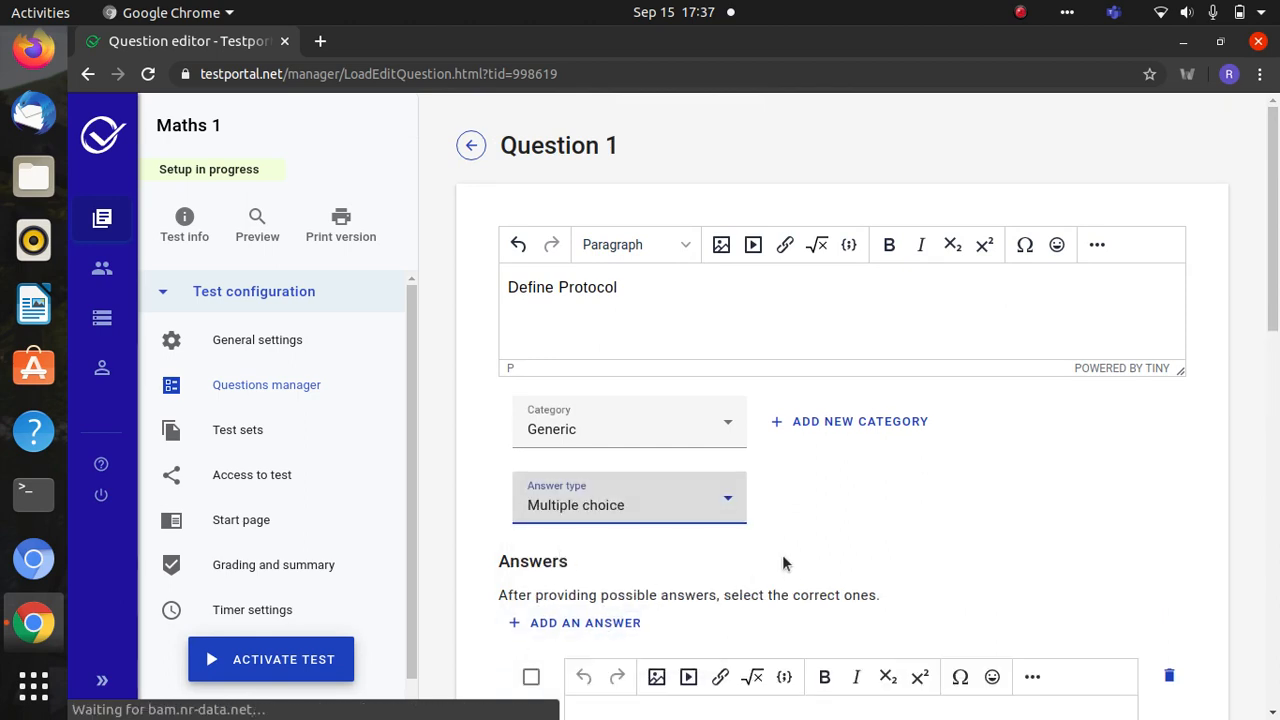
scroll(1277, 272, "down", 4)
scroll(1277, 272, "down", 10)
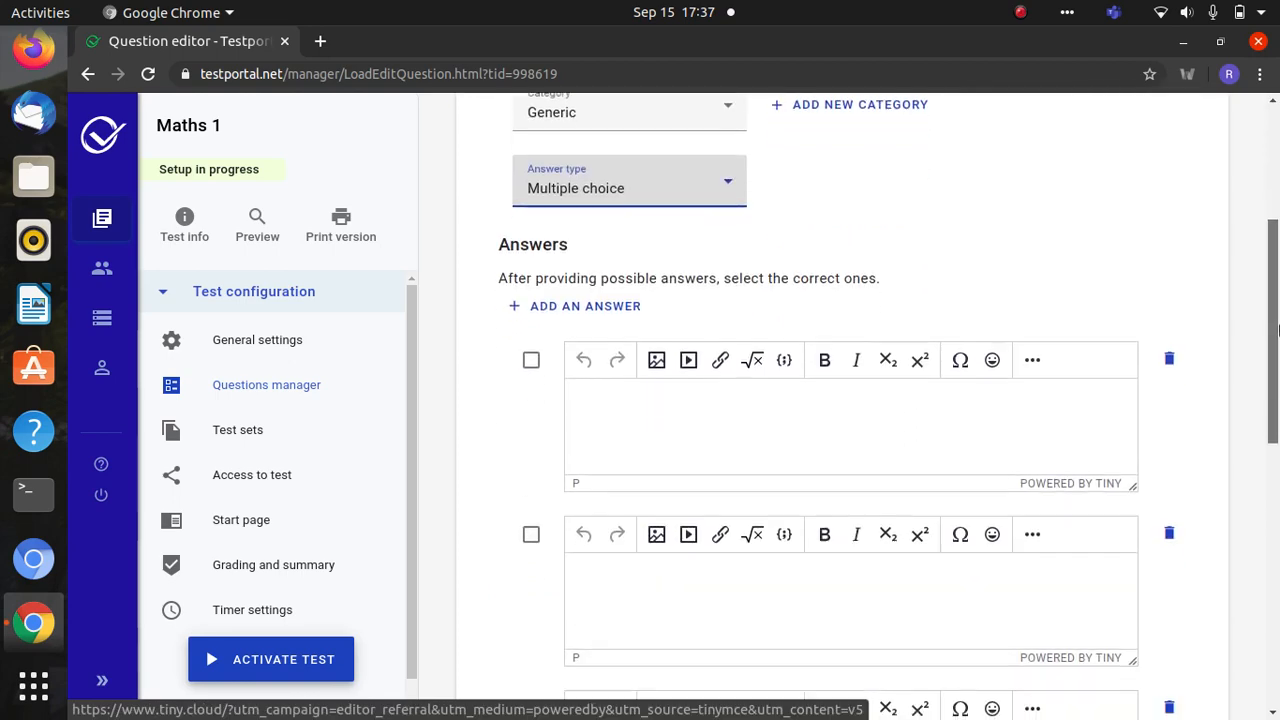
scroll(1277, 368, "up", 15)
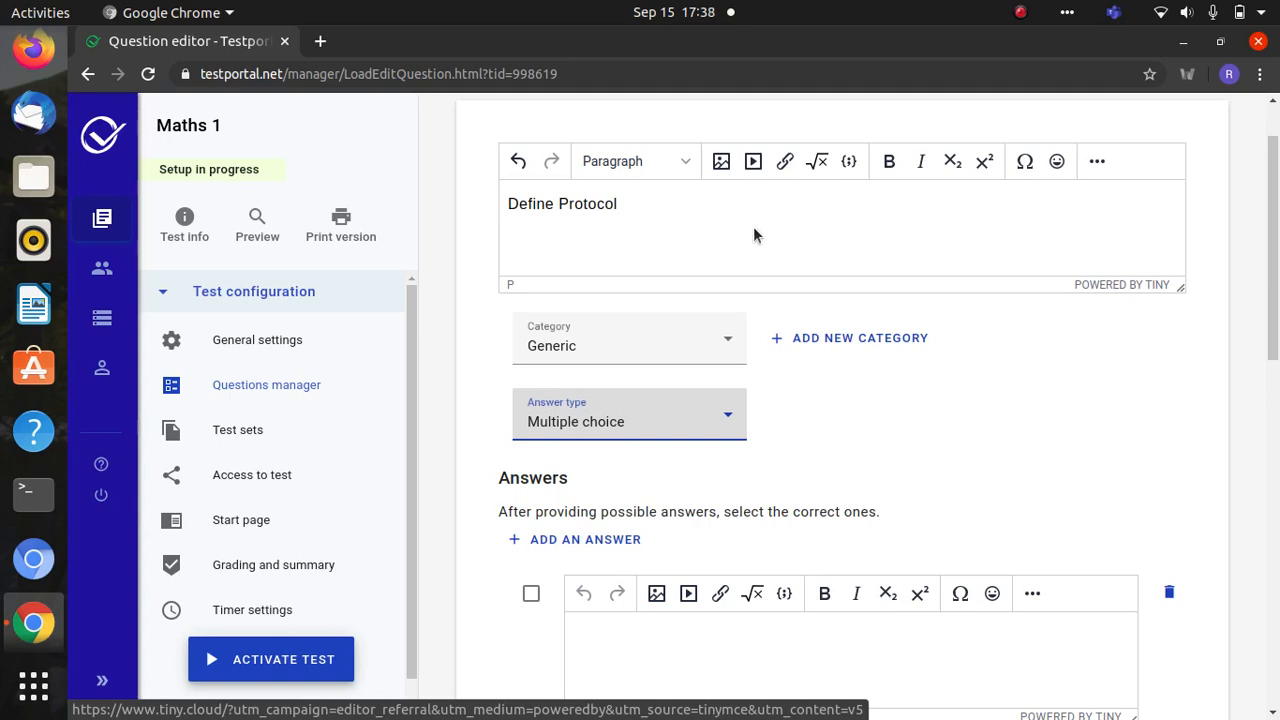
- Erase the 'Define Protocol' question text and bring up the Equation Editor
left_click(643, 205)
key("BackSpace")
key("BackSpace")
key("BackSpace")
key("BackSpace")
key("BackSpace")
key("BackSpace")
key("BackSpace")
key("BackSpace")
key("BackSpace")
key("BackSpace")
key("BackSpace")
key("BackSpace")
key("BackSpace")
key("BackSpace")
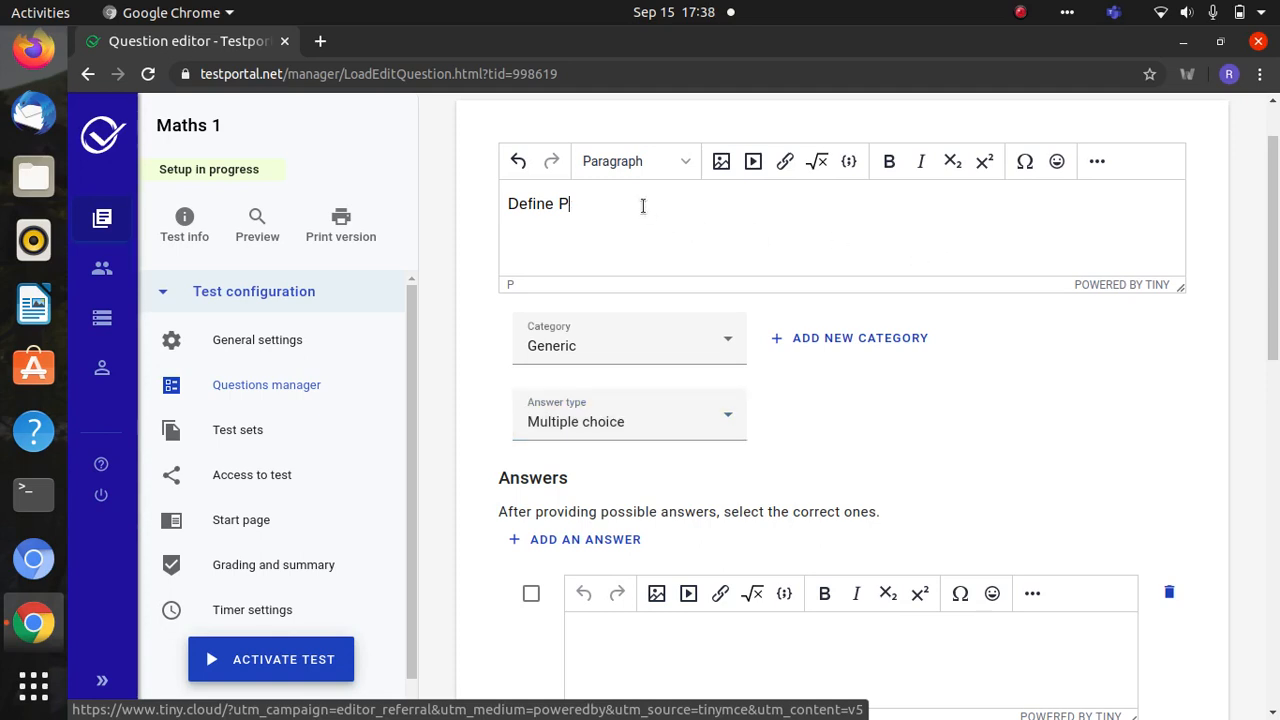
left_click(822, 161)
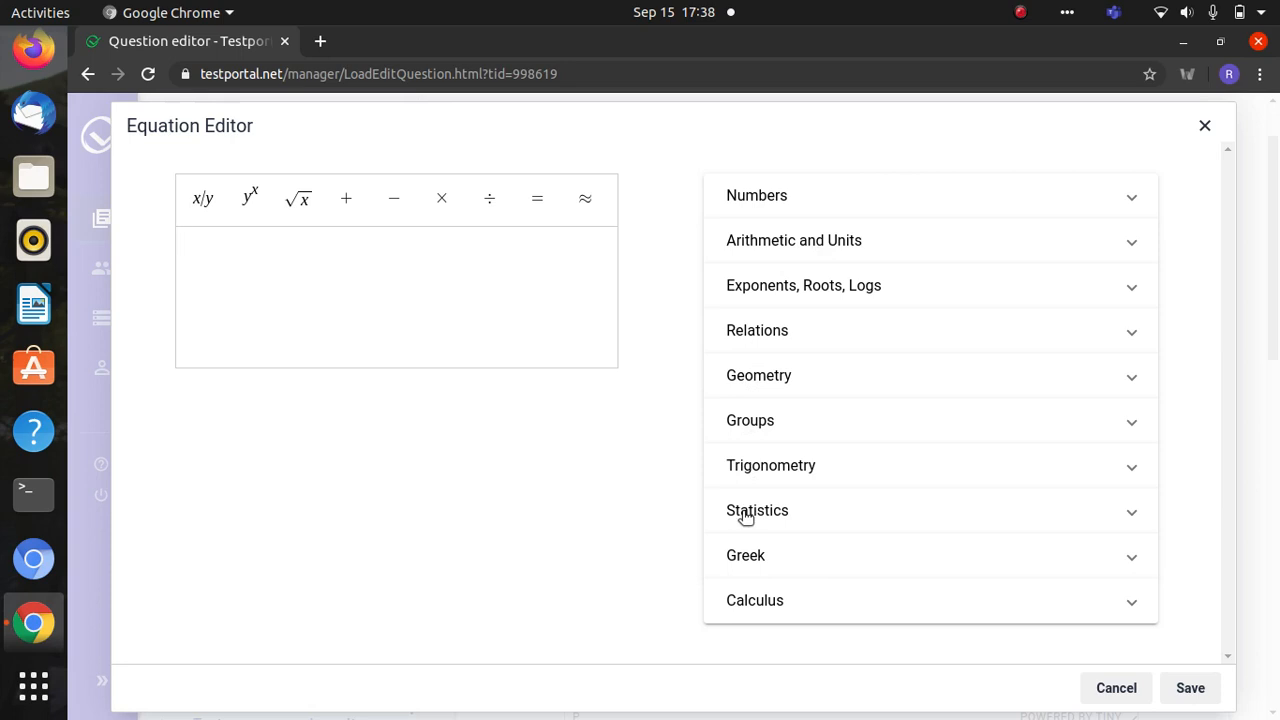
- Build the equation √10 = and insert it as the question text
left_click(304, 214)
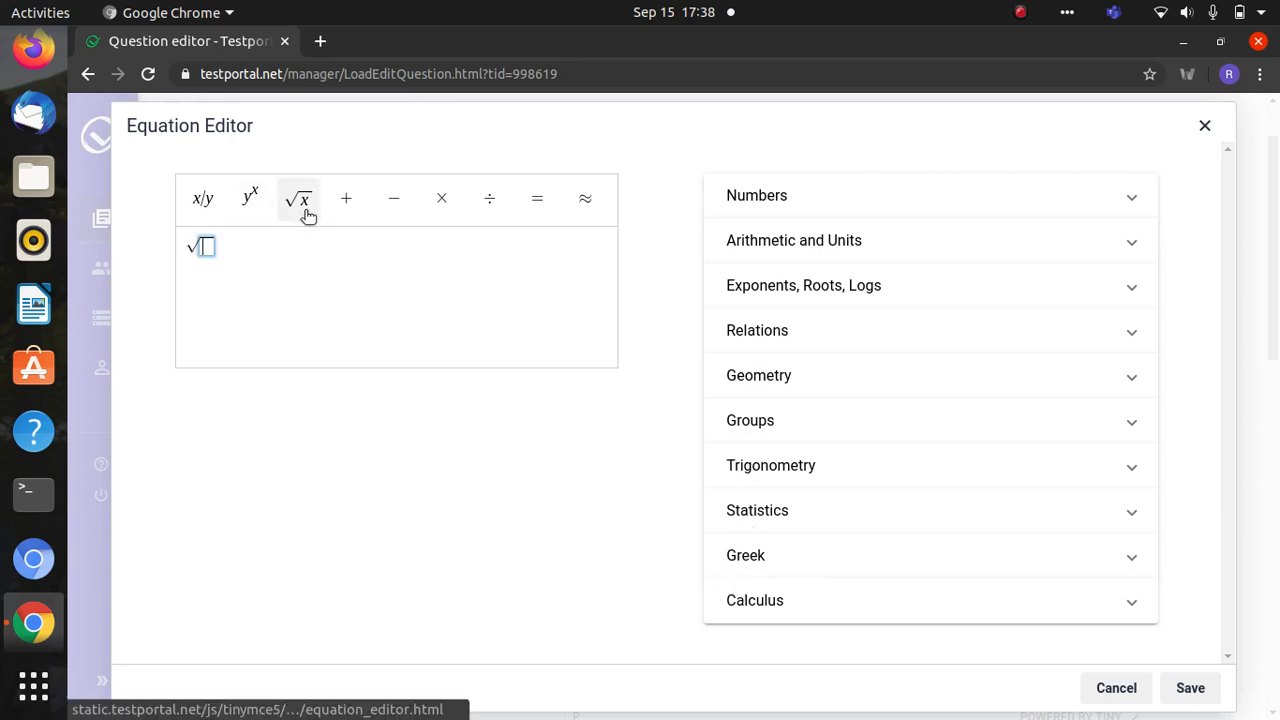
type("10")
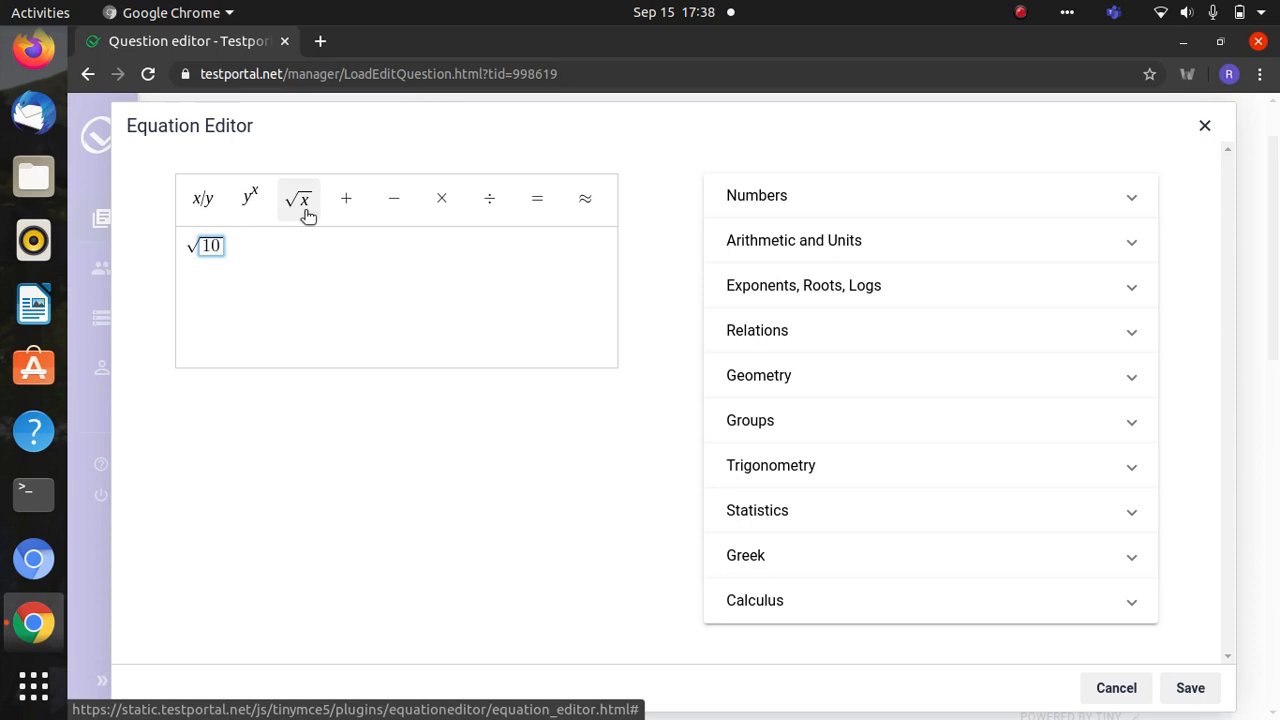
left_click(263, 248)
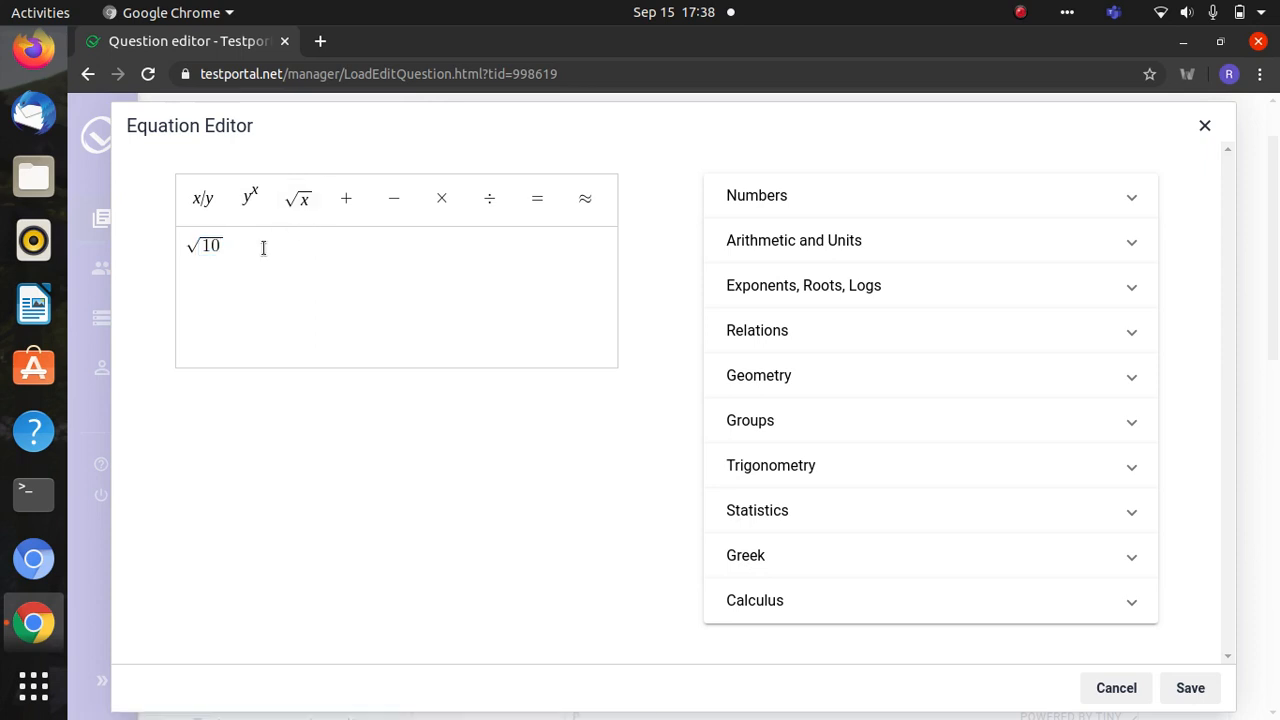
type("=")
left_click(1190, 688)
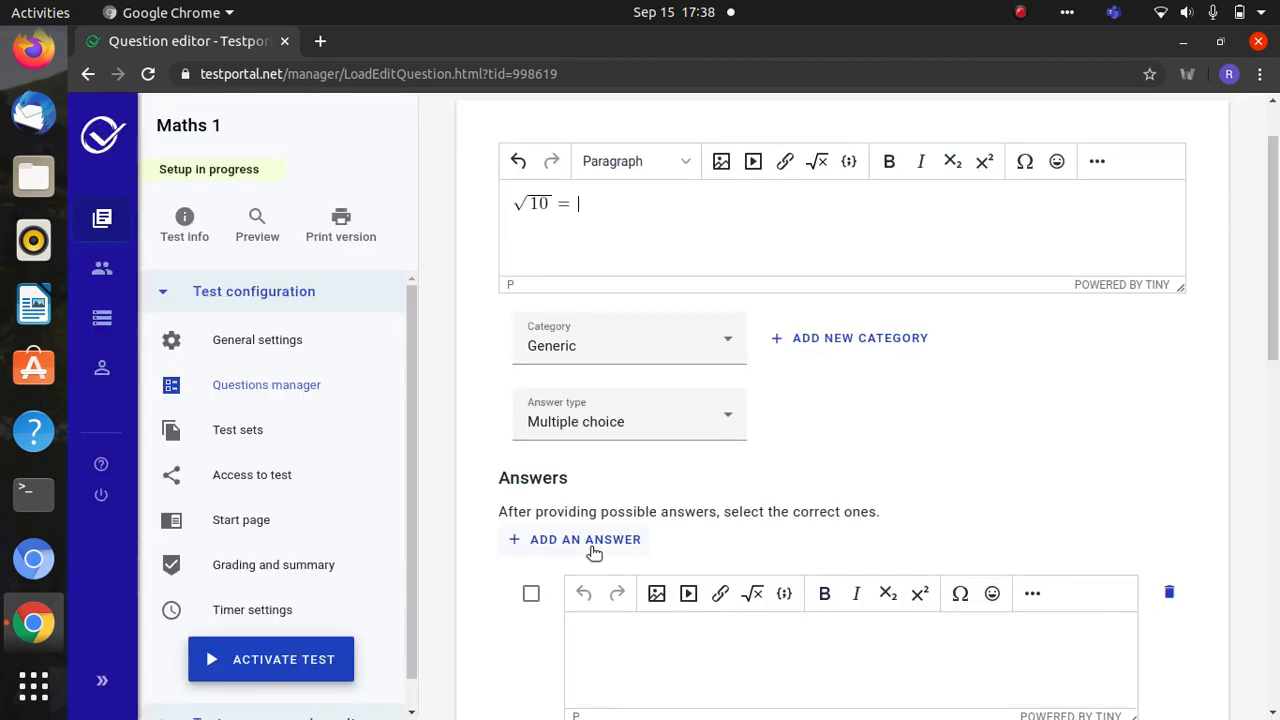
scroll(1274, 365, "down", 1)
- Enter the answer choices 2, 3 and 5
scroll(1274, 365, "down", 4)
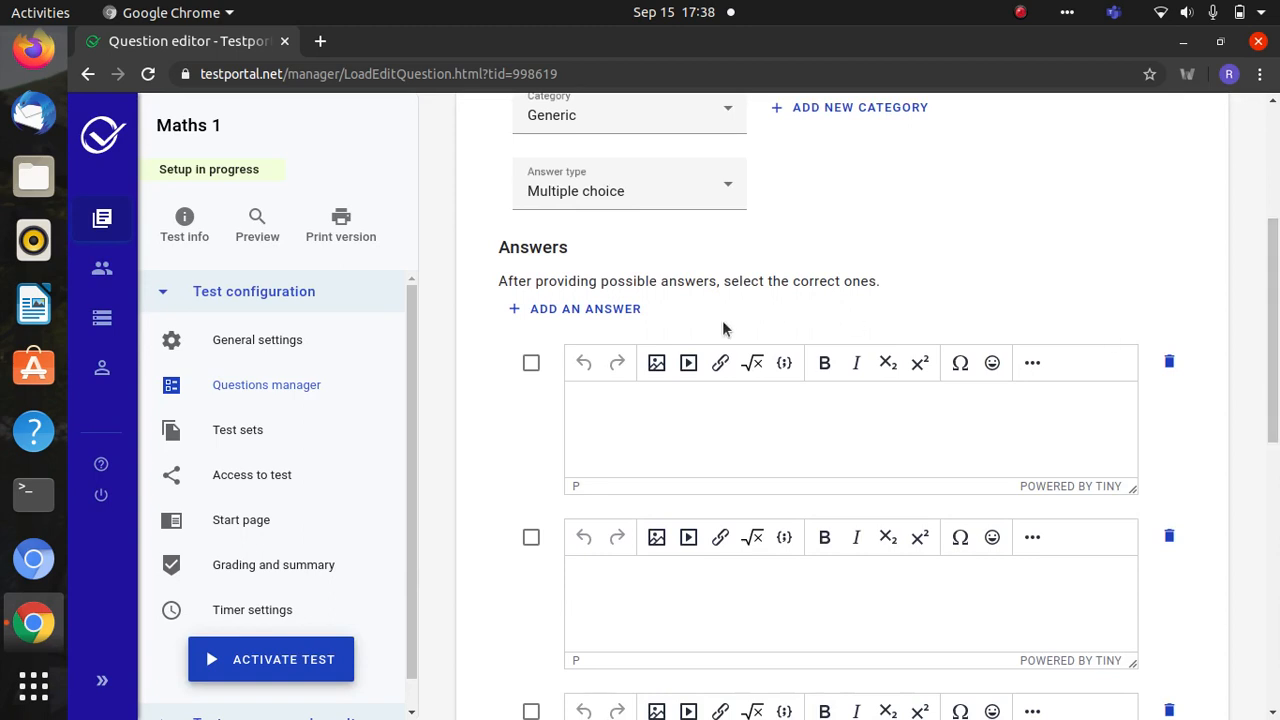
left_click(611, 403)
type("2")
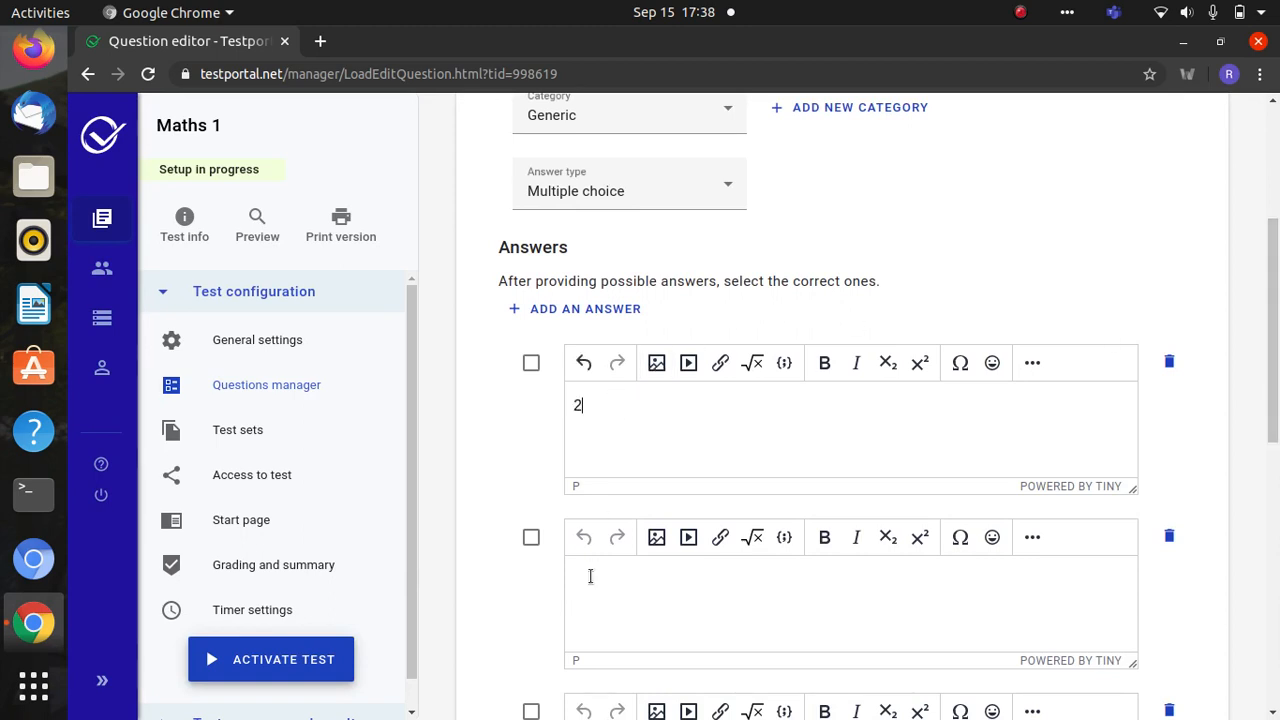
left_click(588, 580)
type("3")
scroll(1277, 463, "down", 4)
scroll(1277, 463, "down", 2)
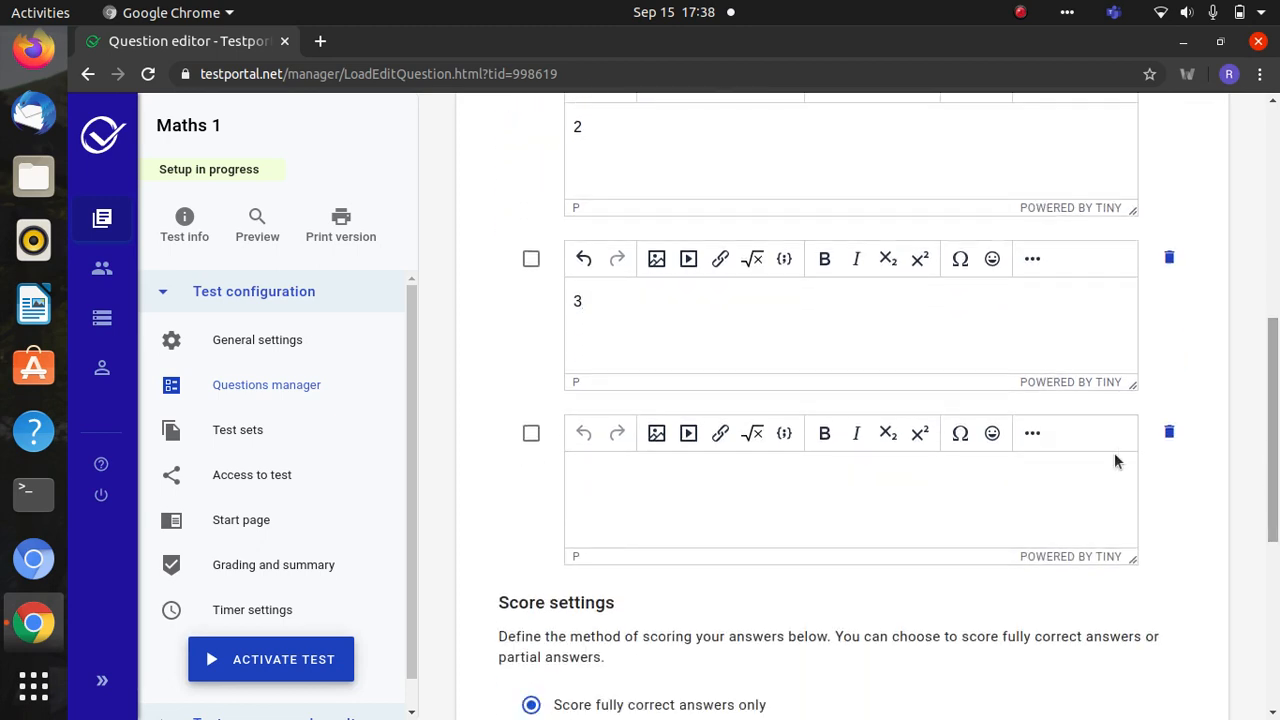
left_click(858, 476)
type("5")
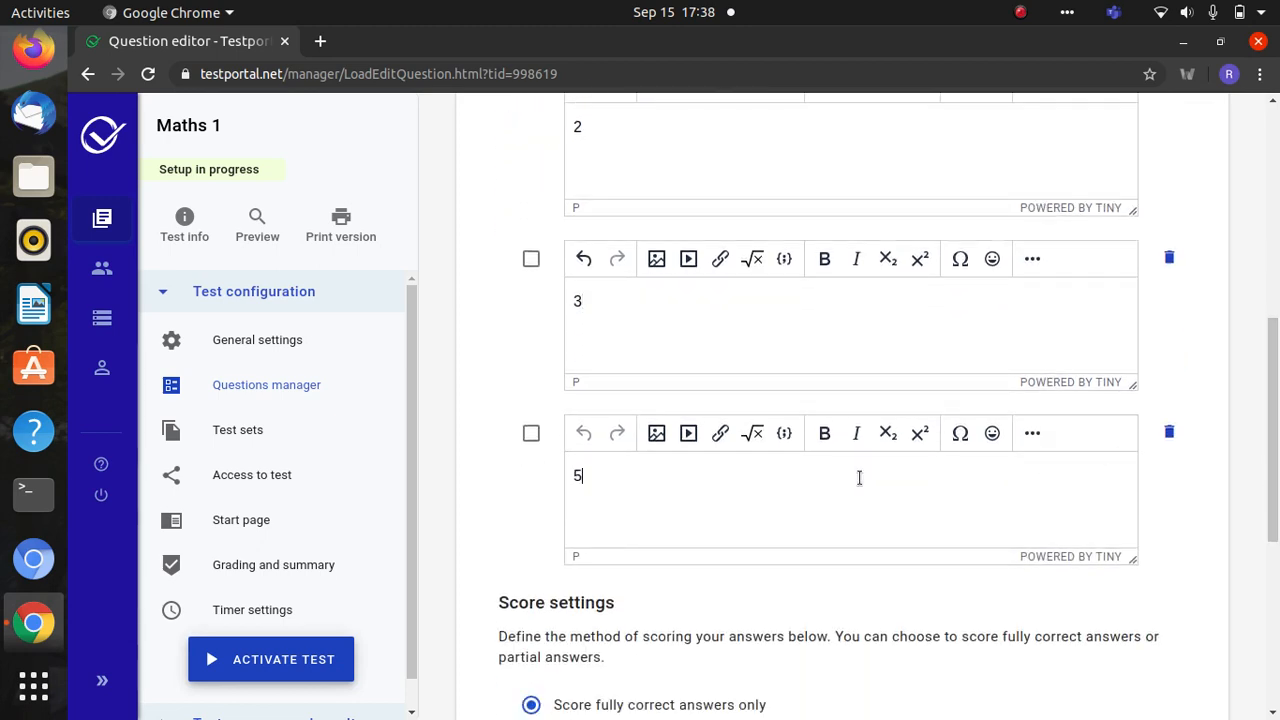
- Mark the answer 7 as the correct choice
left_click_drag(1268, 405, 1274, 216)
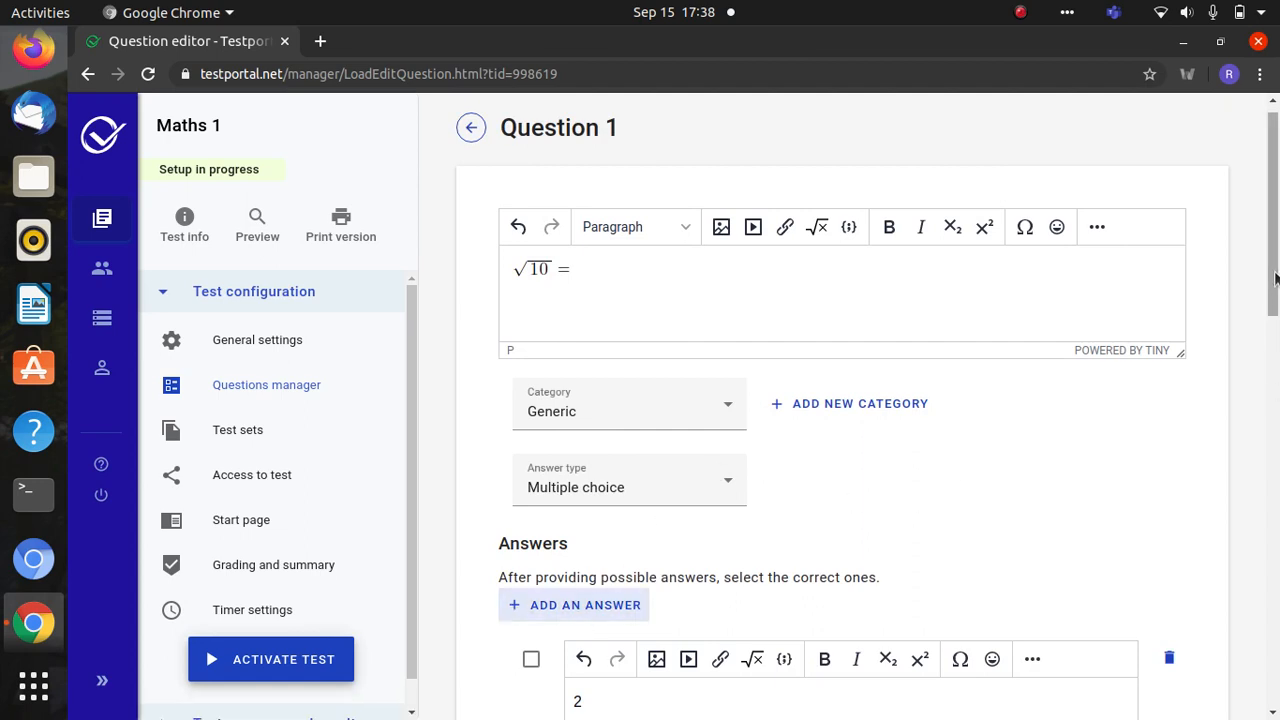
left_click_drag(1275, 254, 1272, 455)
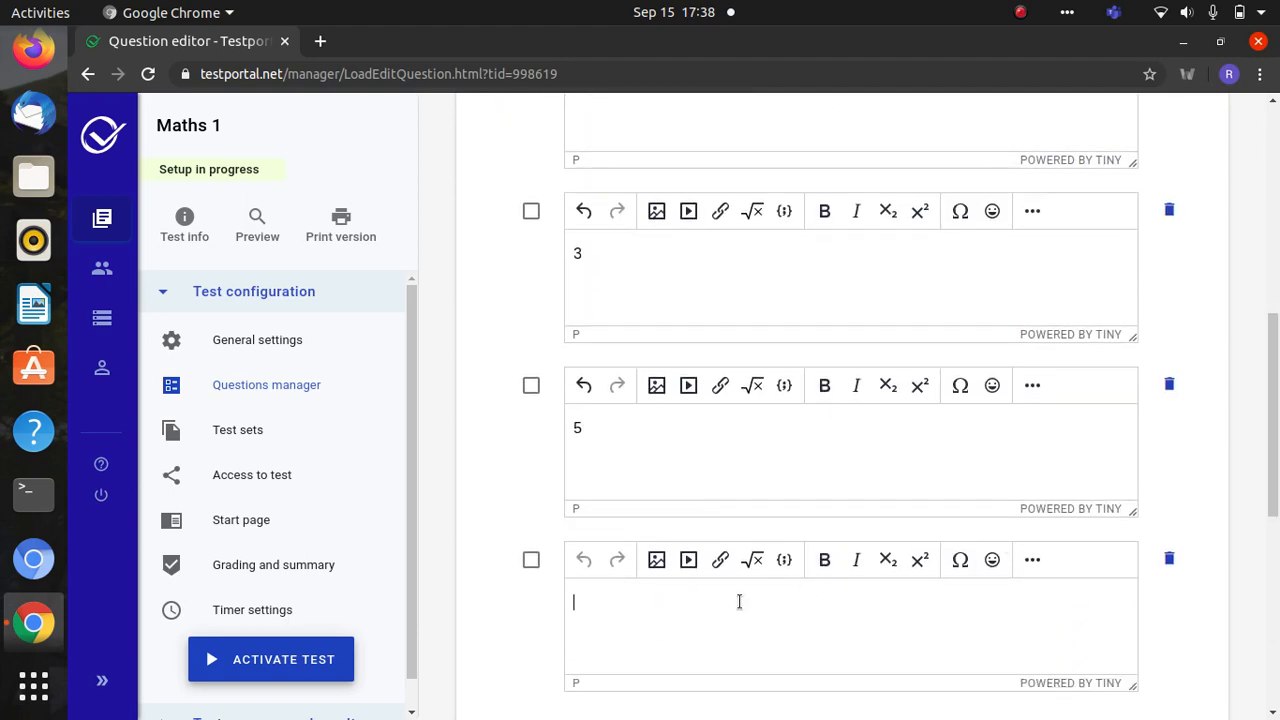
scroll(1265, 437, "up", 4)
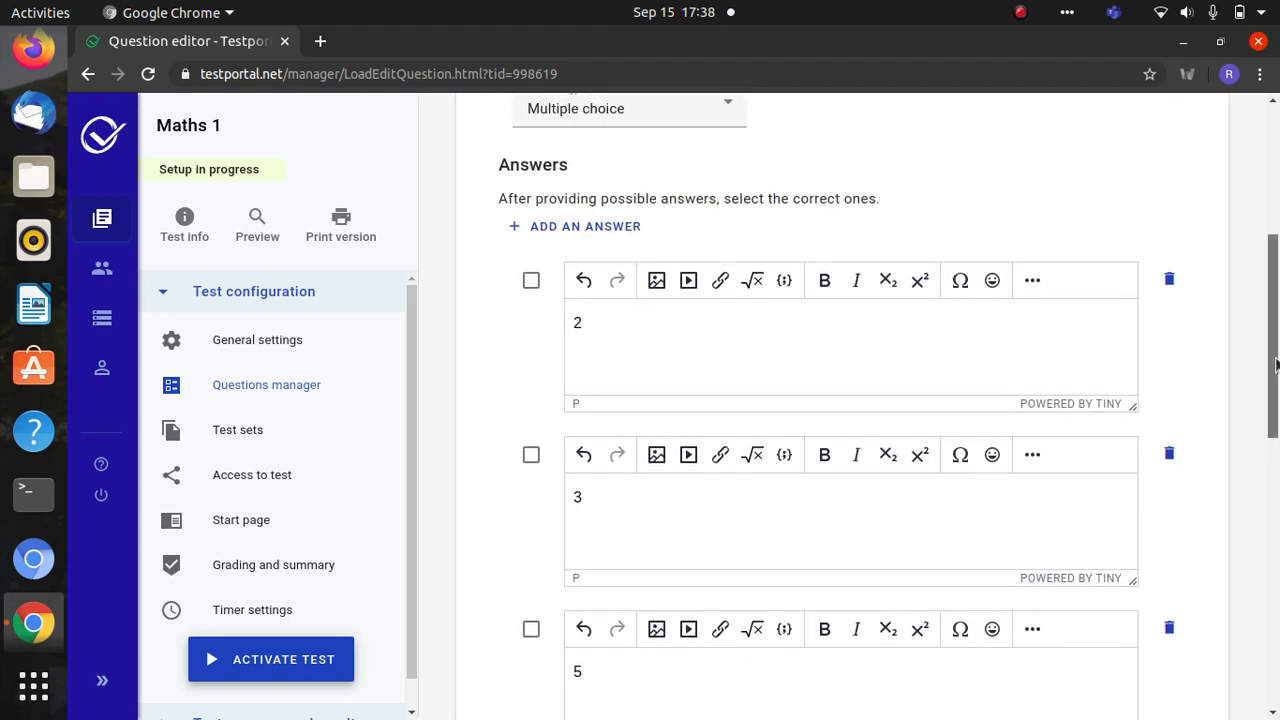
scroll(1263, 437, "down", 5)
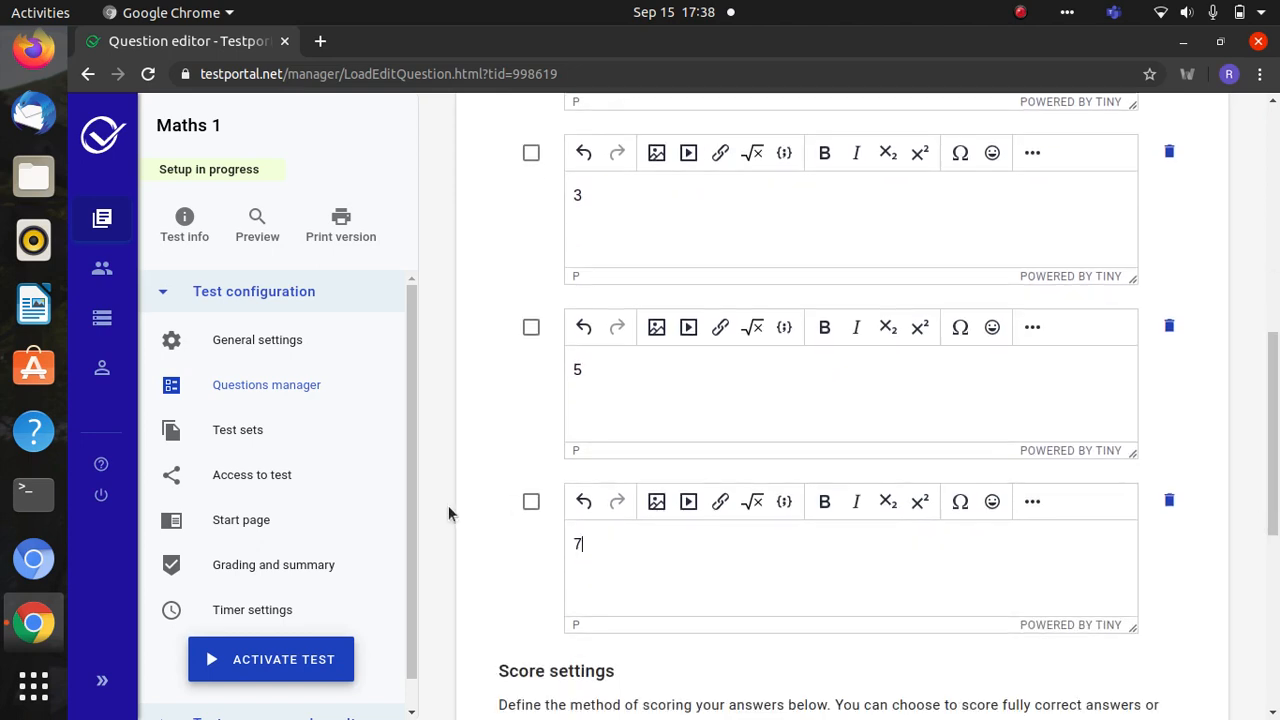
left_click(531, 503)
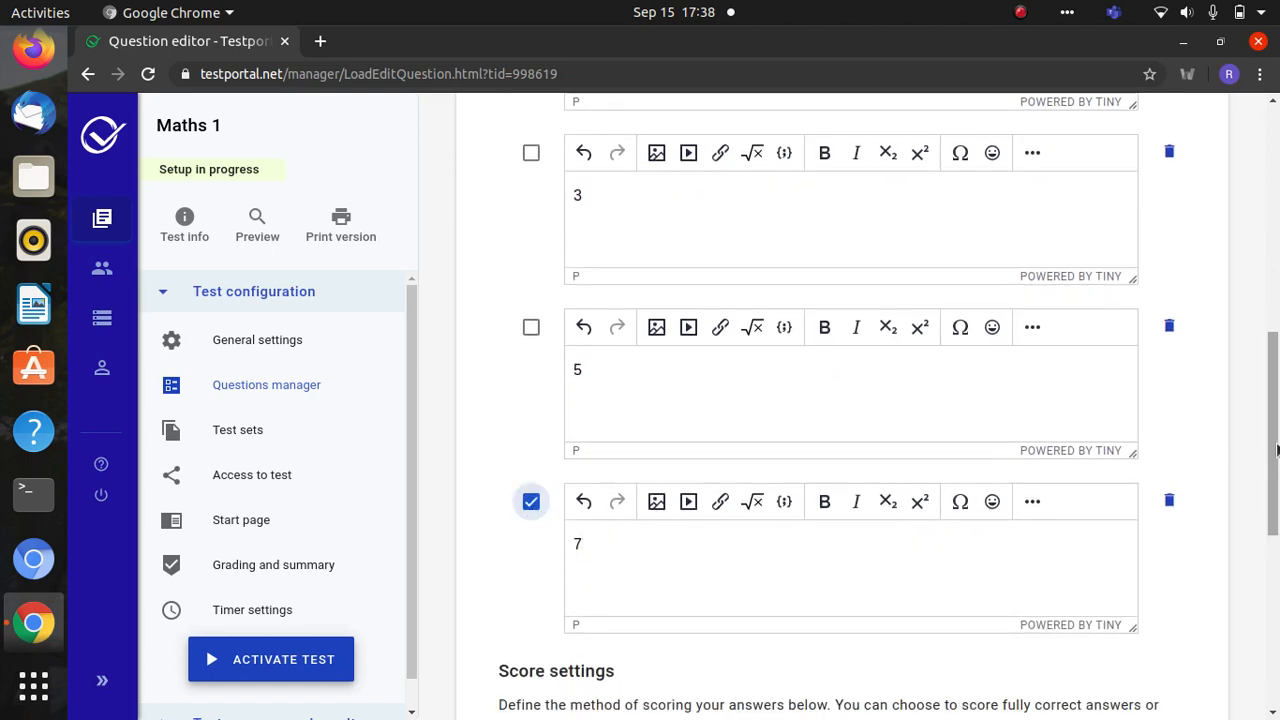
scroll(1277, 497, "down", 5)
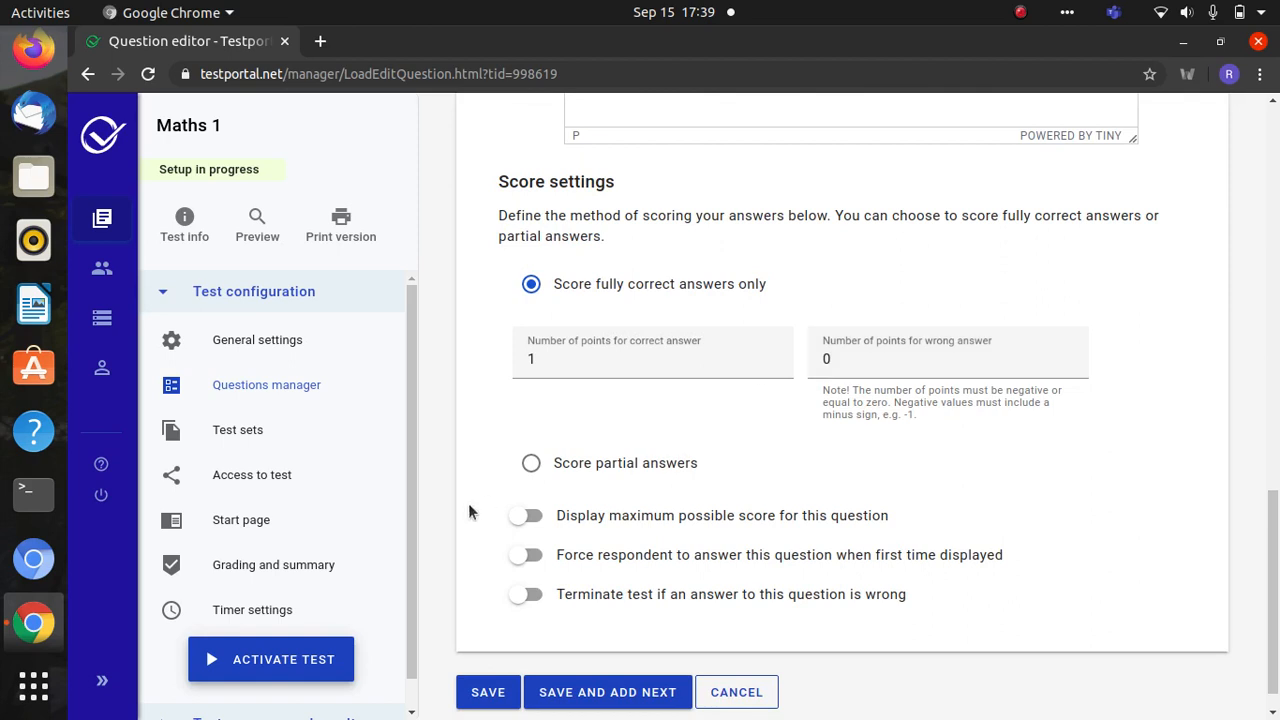
- Display Question 1's maximum possible score, then save it and begin Question 2
left_click(533, 516)
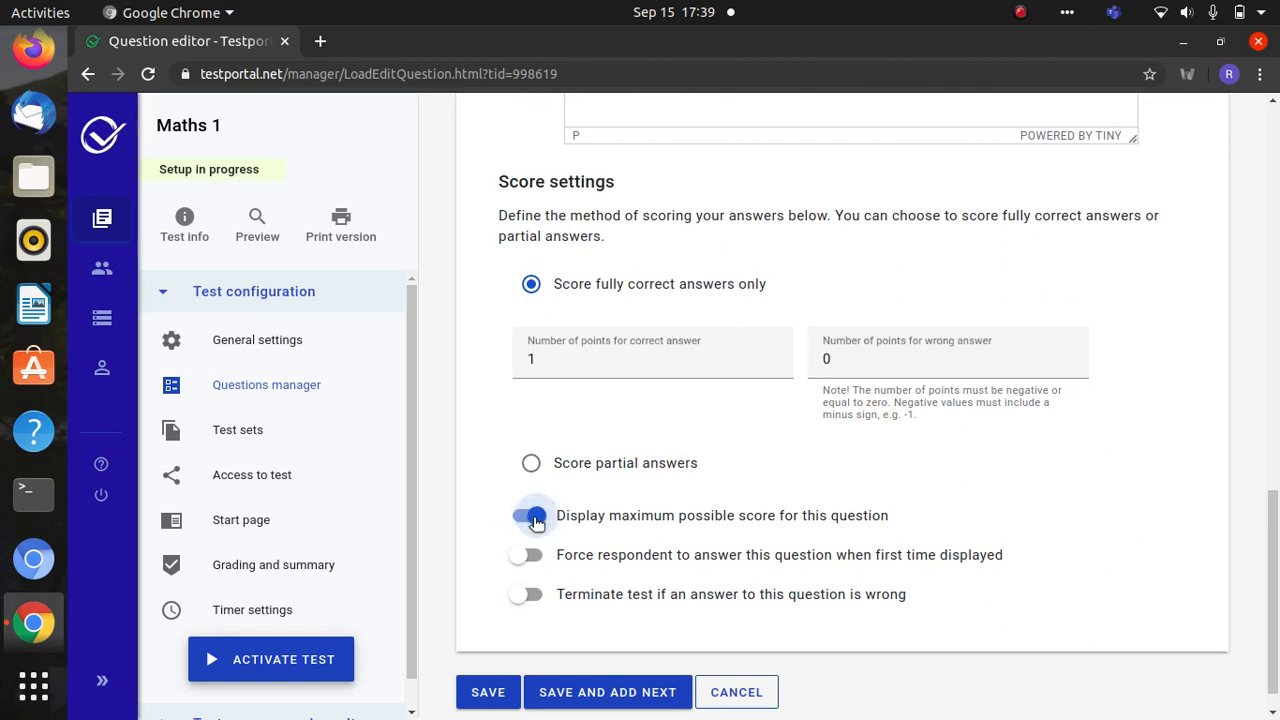
left_click(588, 692)
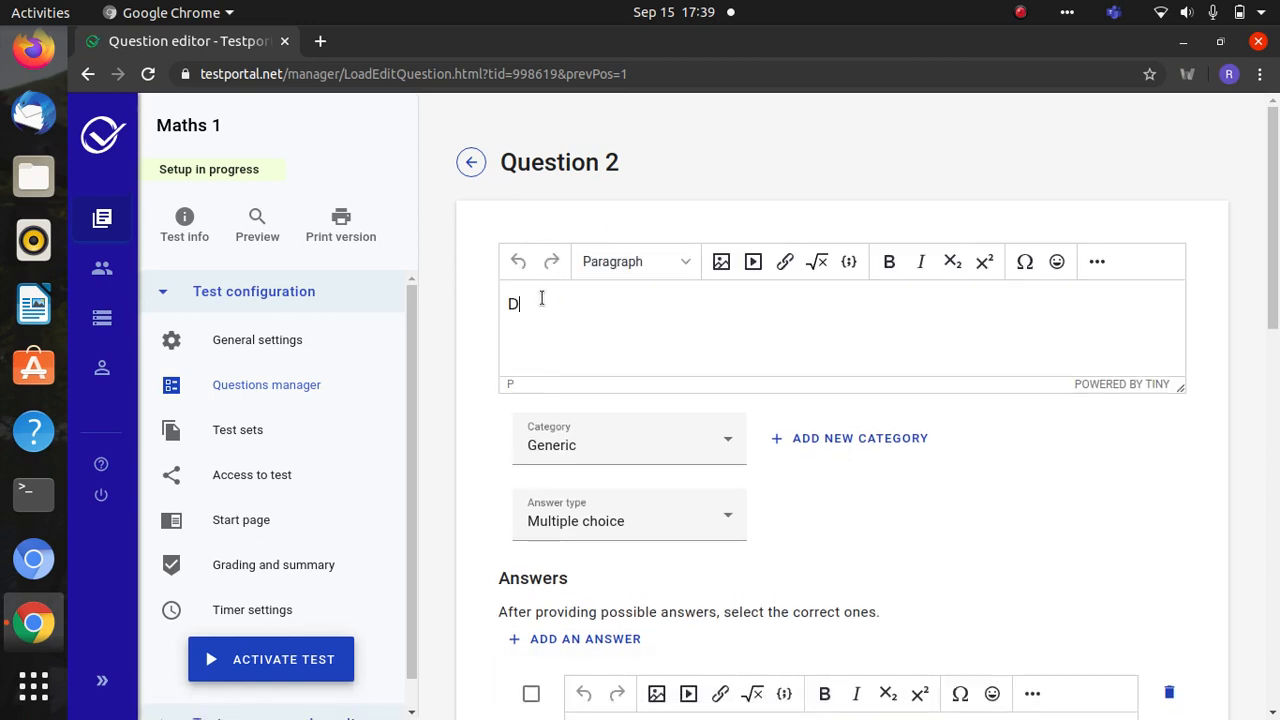
- Enter 'Define Wave Communication' as Question 2, set it to Short answer, and add an answer
type("efine Wave Com")
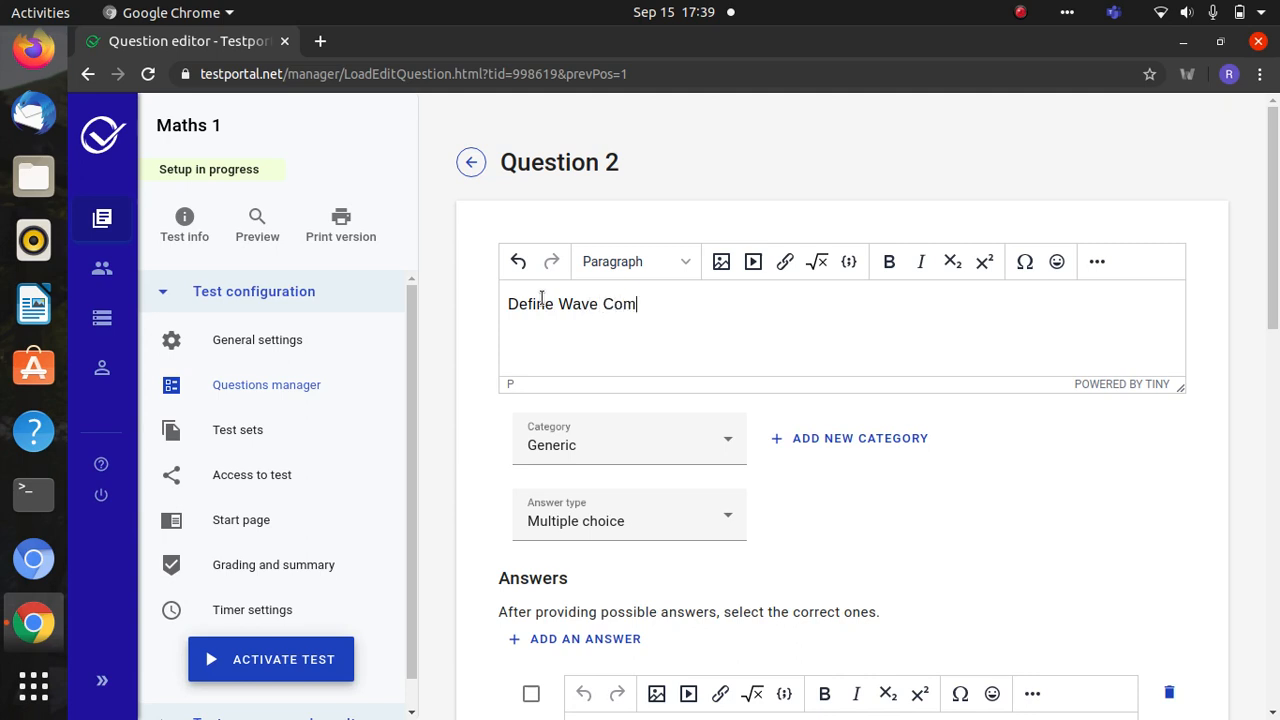
type("munication")
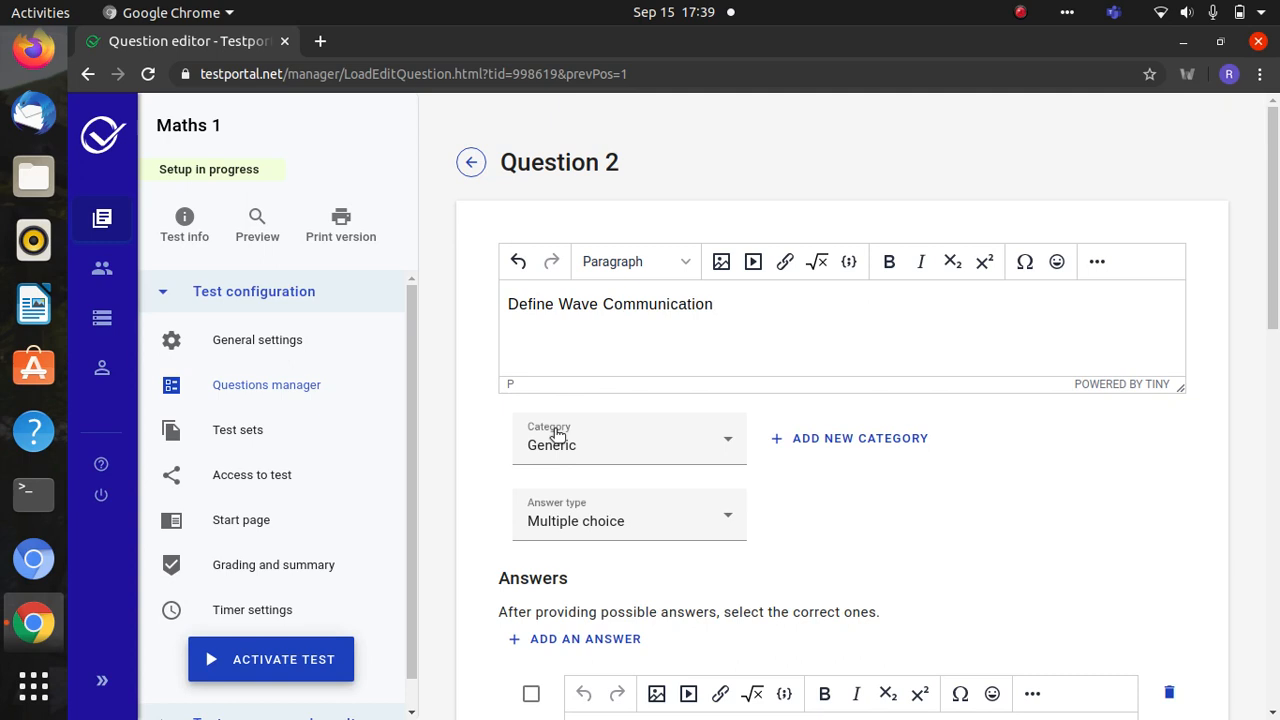
left_click(602, 528)
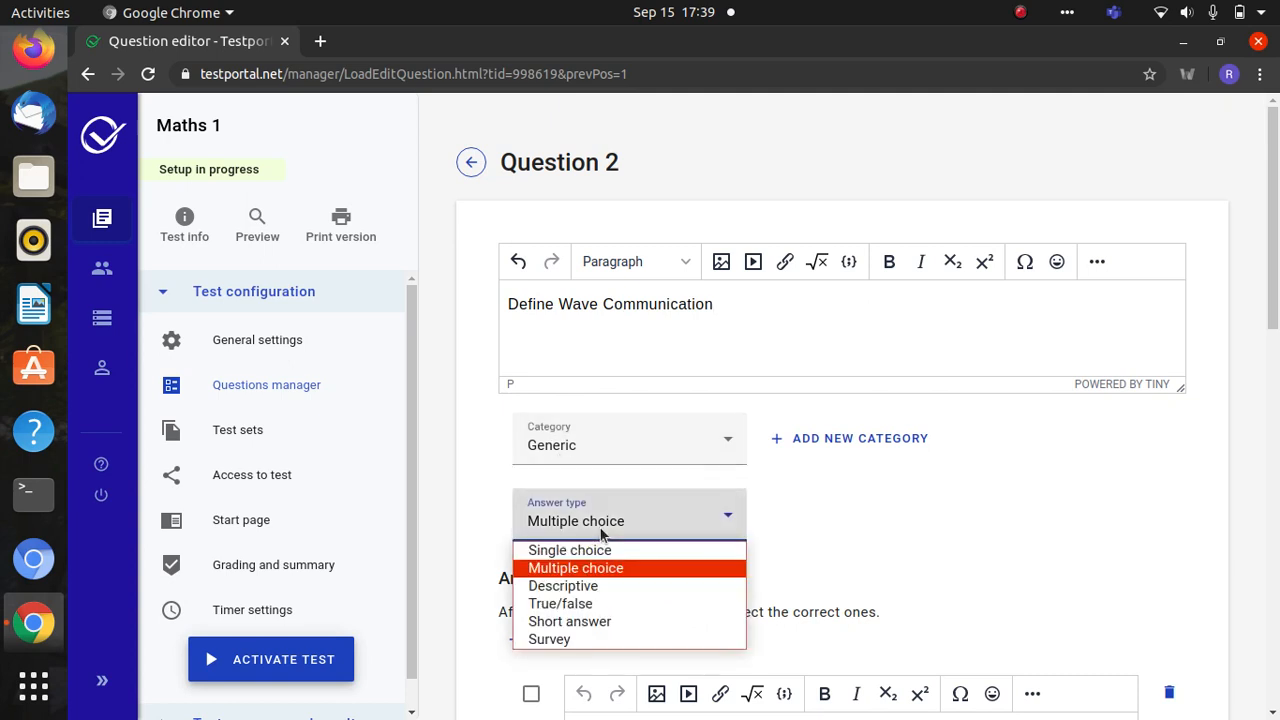
left_click(575, 622)
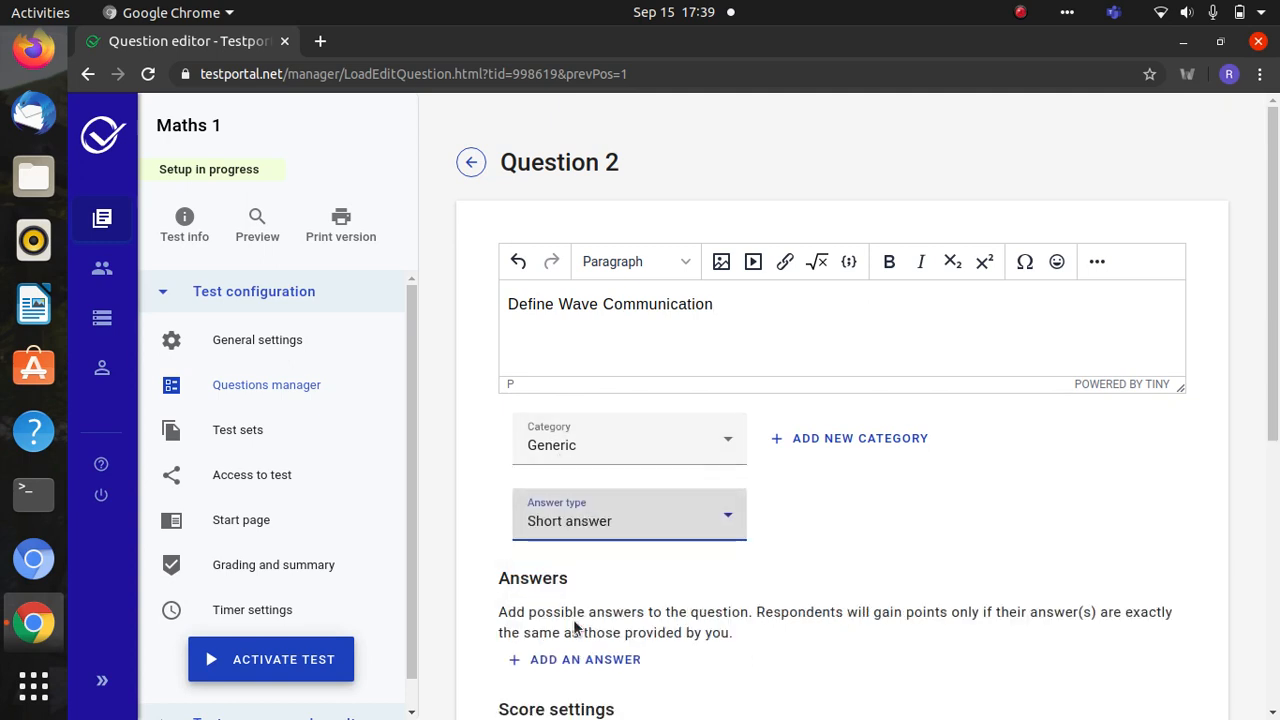
scroll(1278, 372, "down", 4)
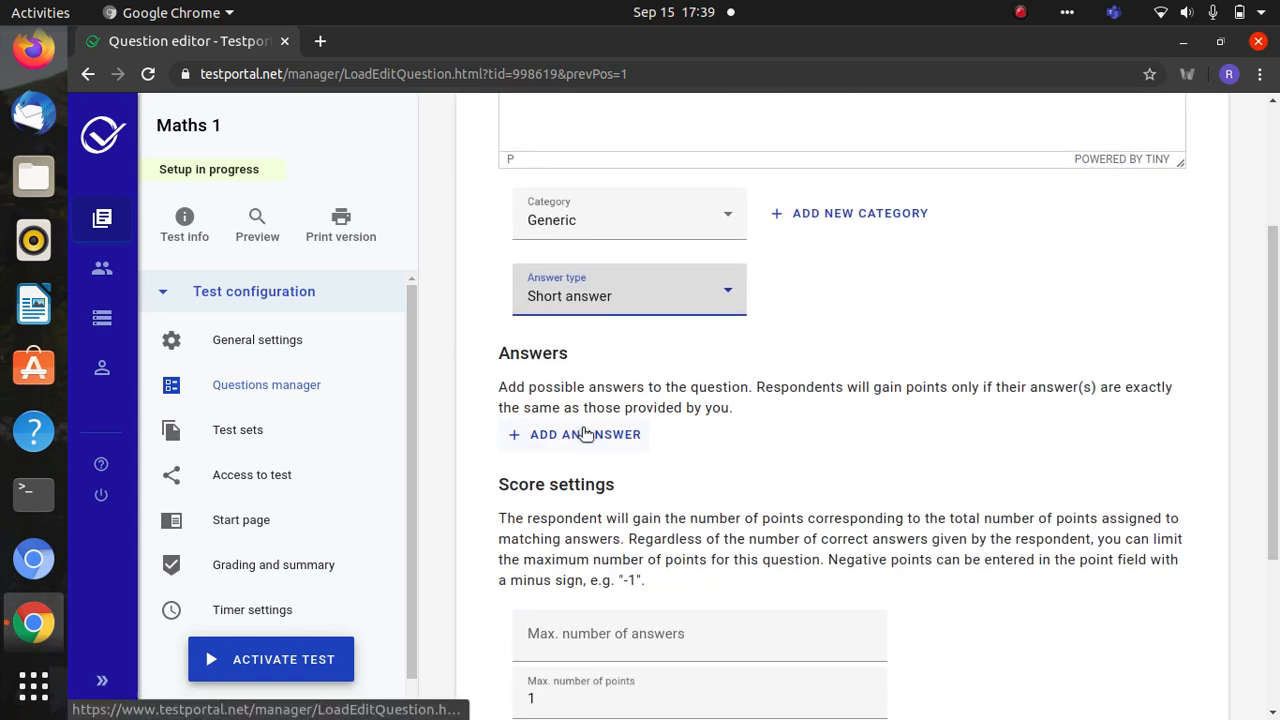
left_click(576, 432)
- Enter the accepted answer 'Wave communication -define in theration of modeules'
left_click(606, 508)
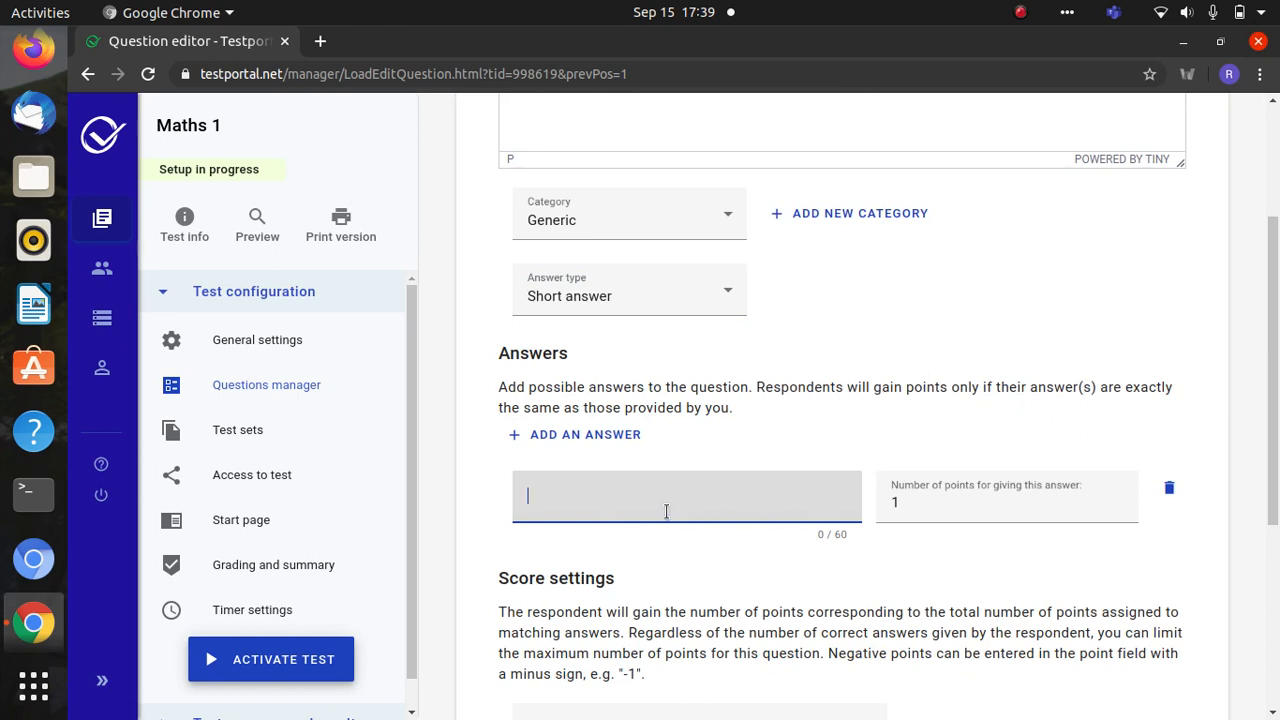
type("Wave communicat")
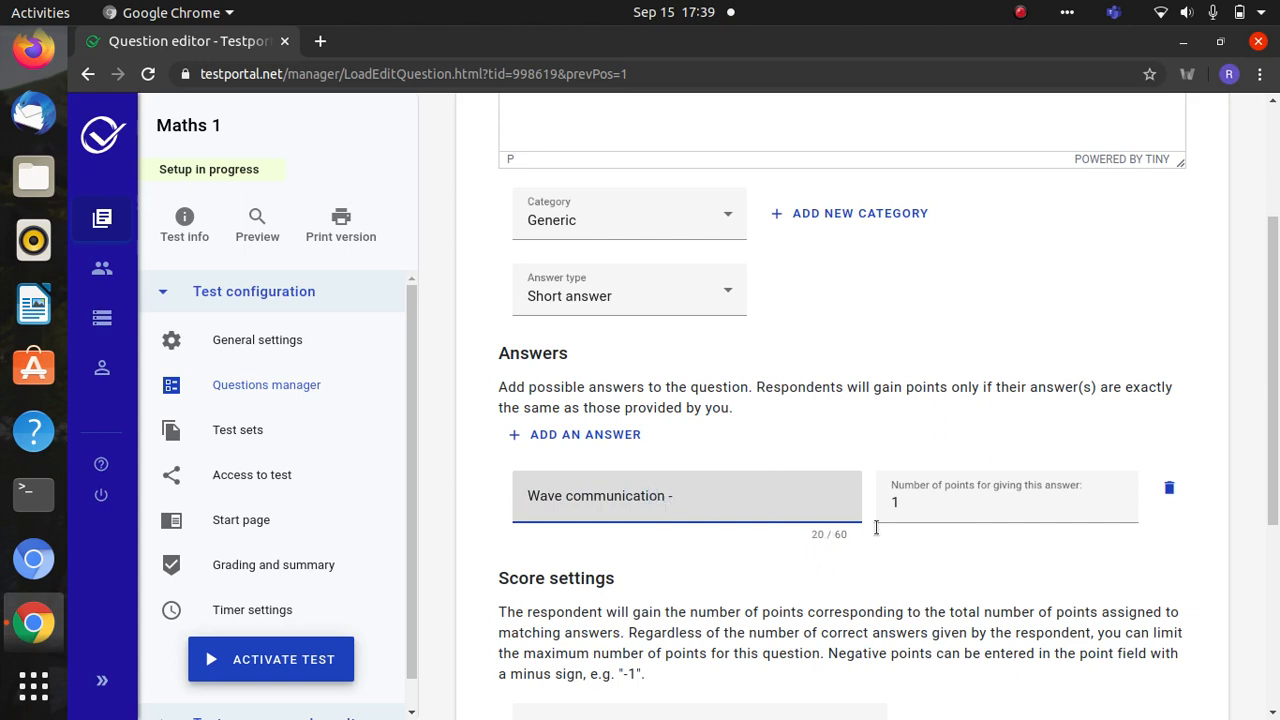
type("ion -define in theratio")
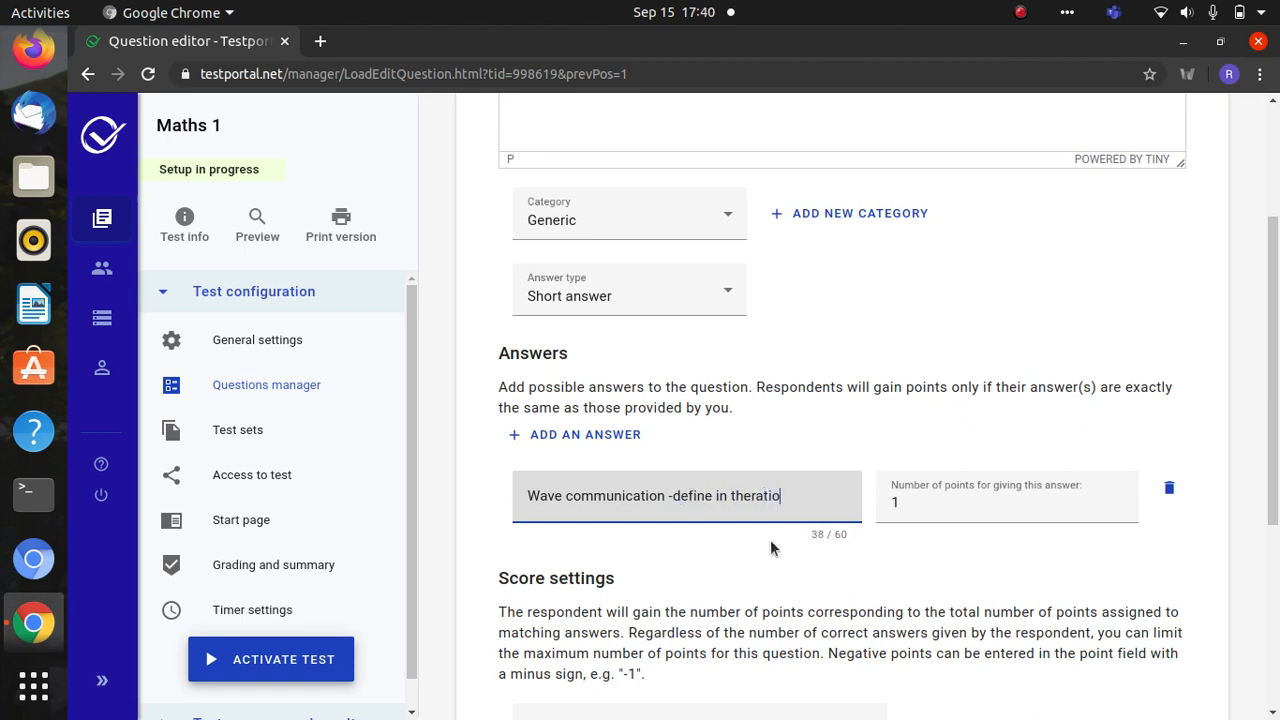
type("n of modeules")
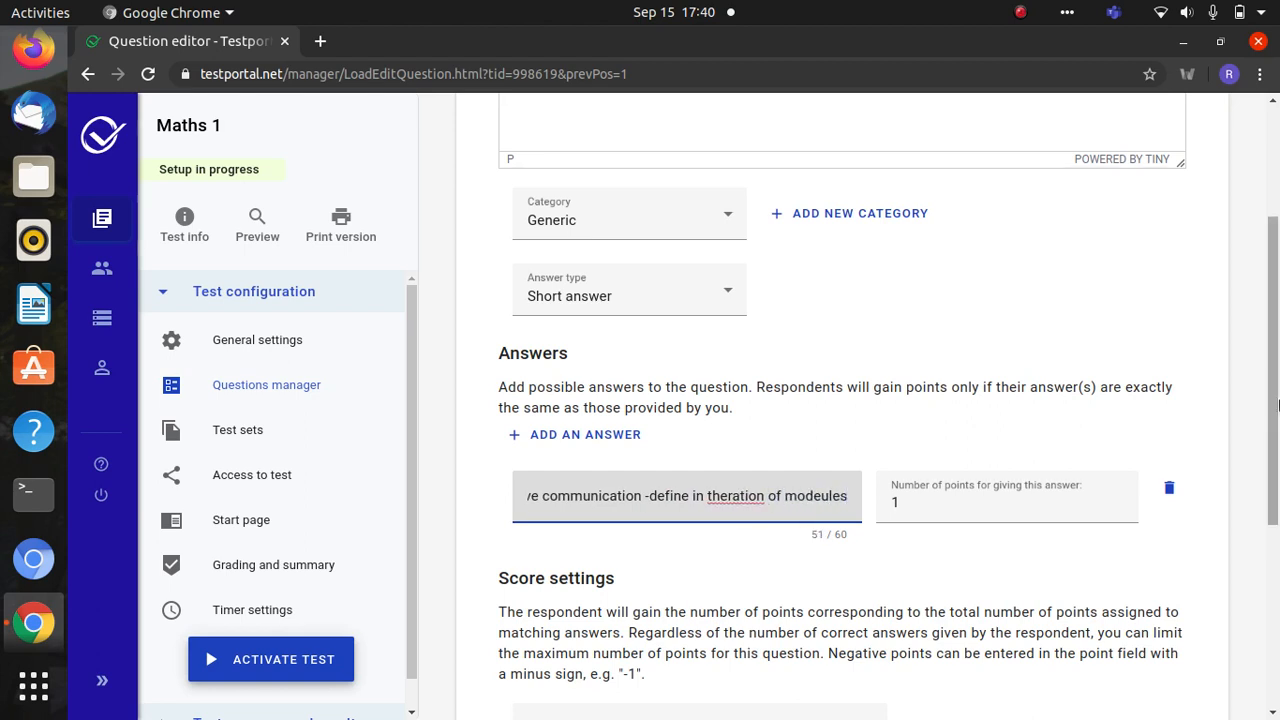
- Set maximum answers and maximum points to 10, then attempt to save, which reports errors
scroll(1272, 470, "down", 5)
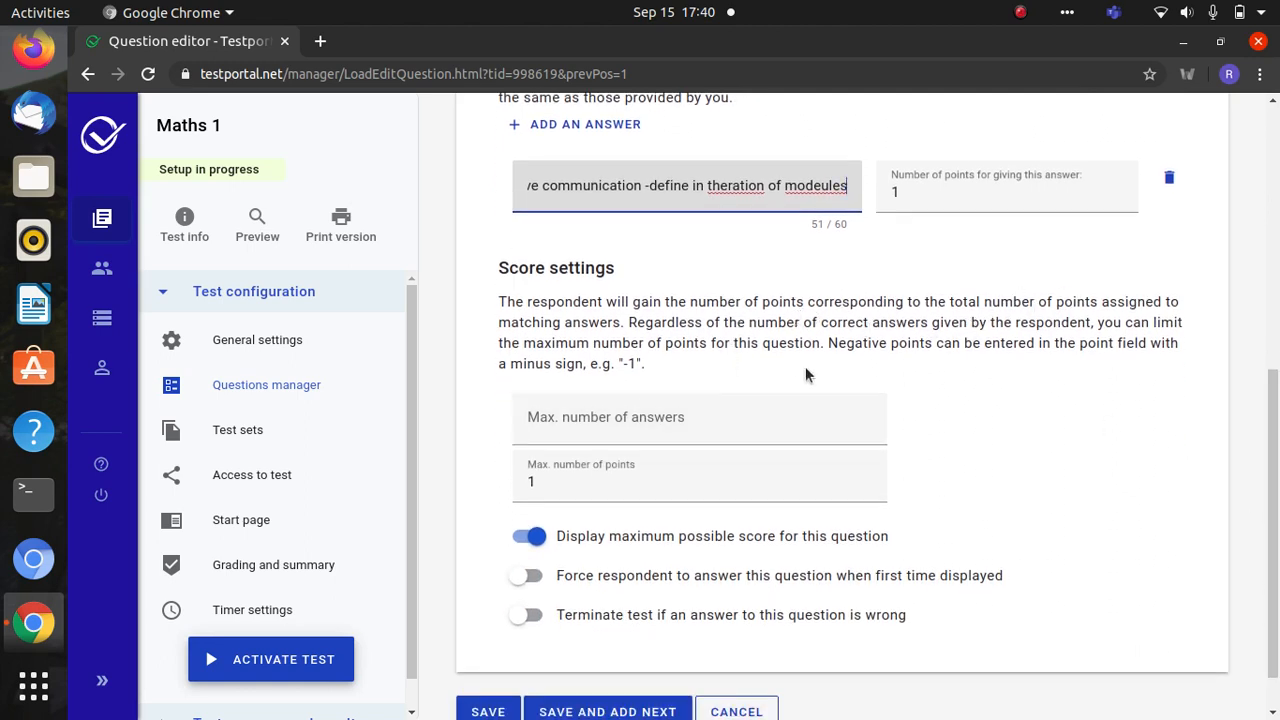
left_click(643, 427)
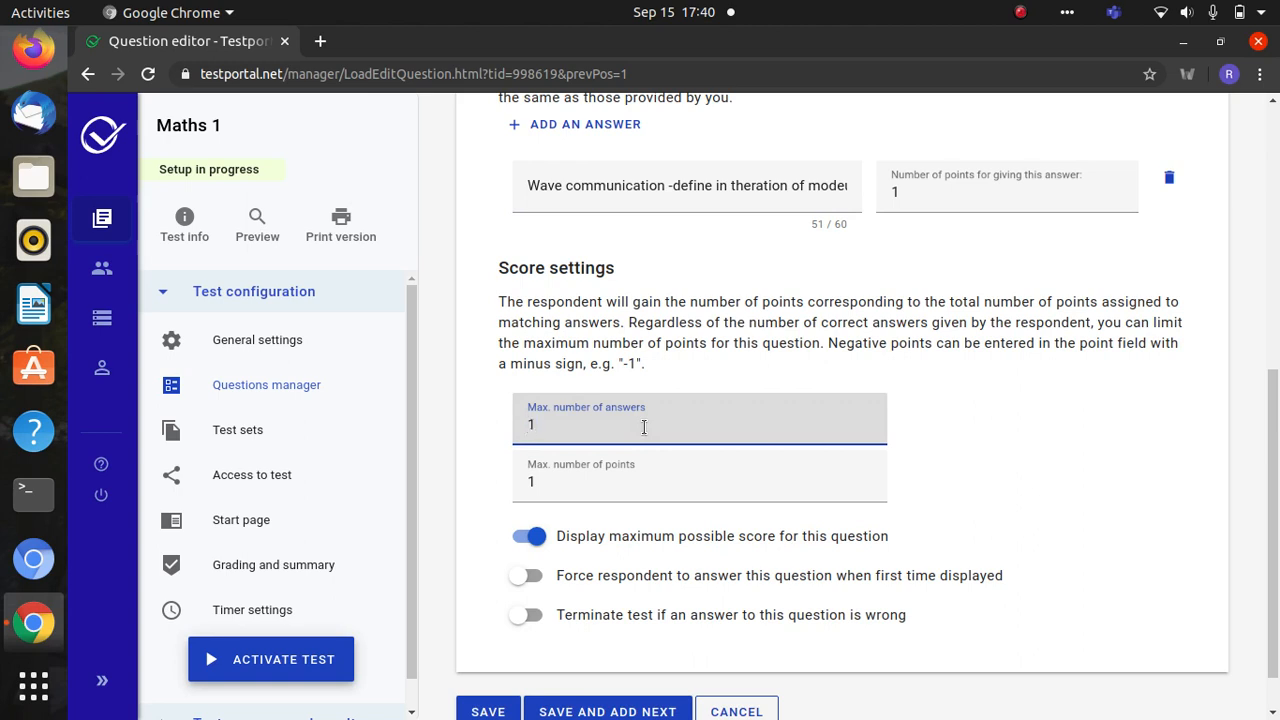
left_click(544, 482)
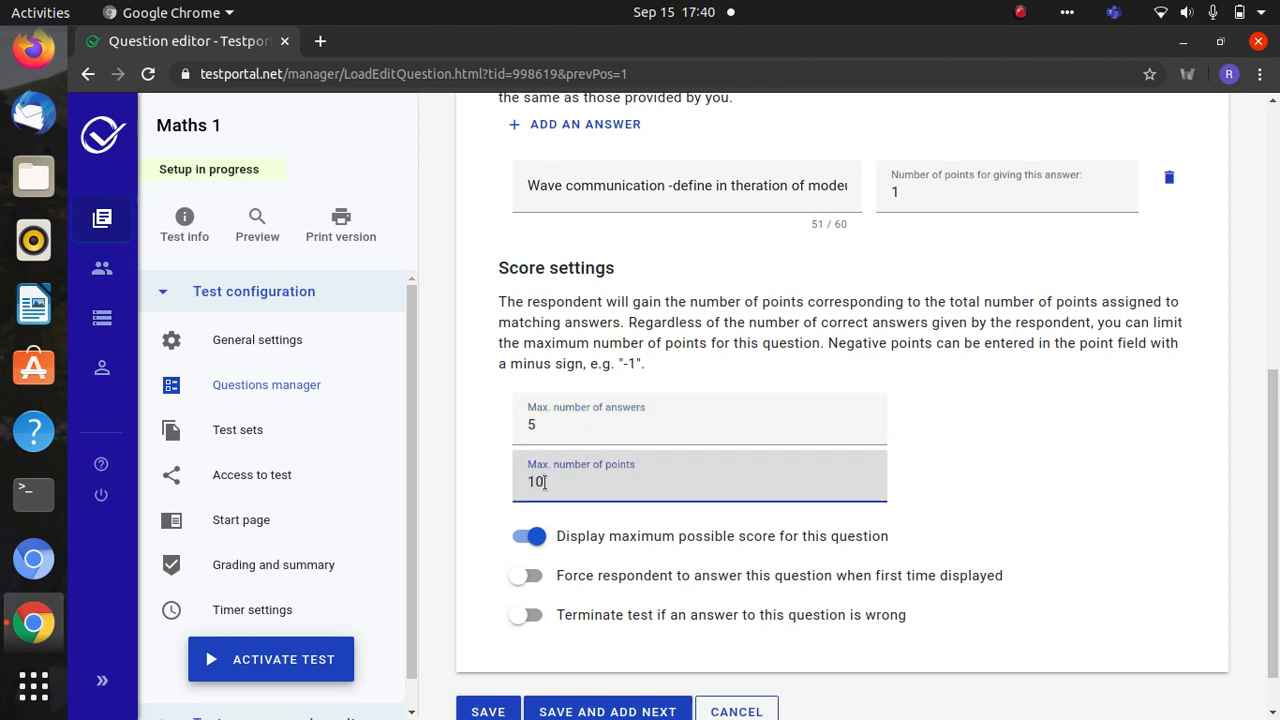
left_click(537, 424)
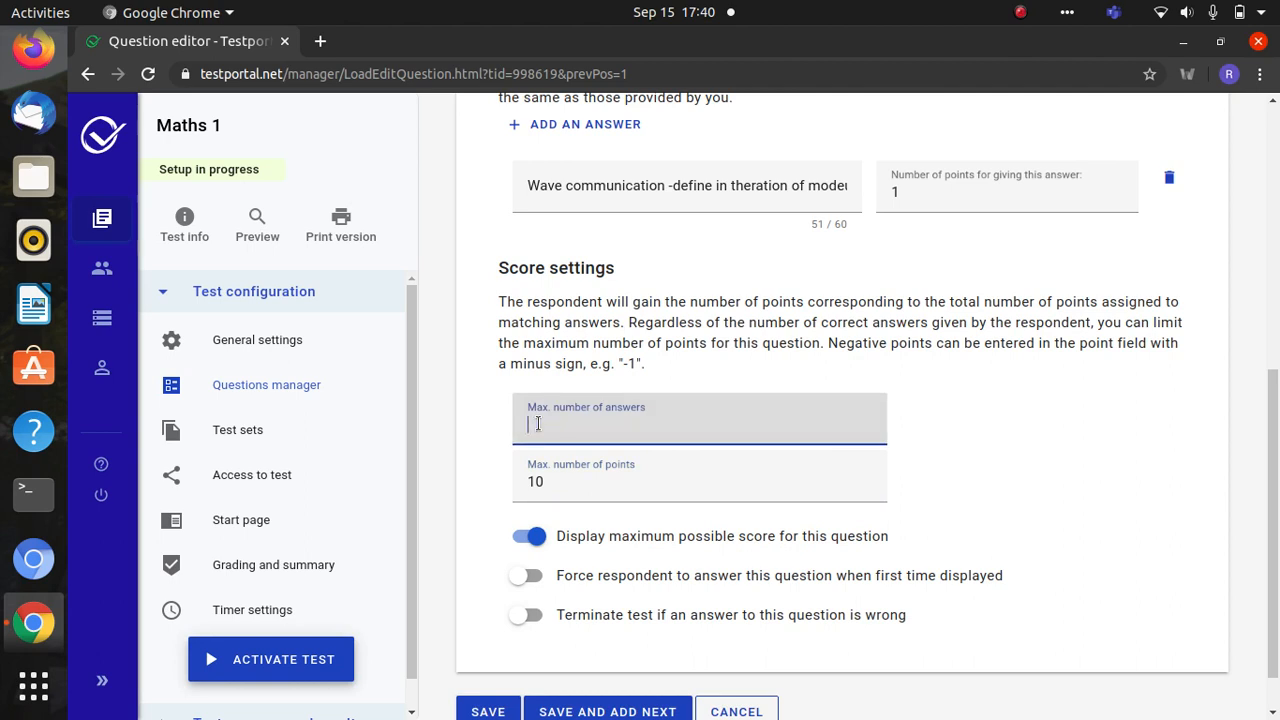
left_click(587, 712)
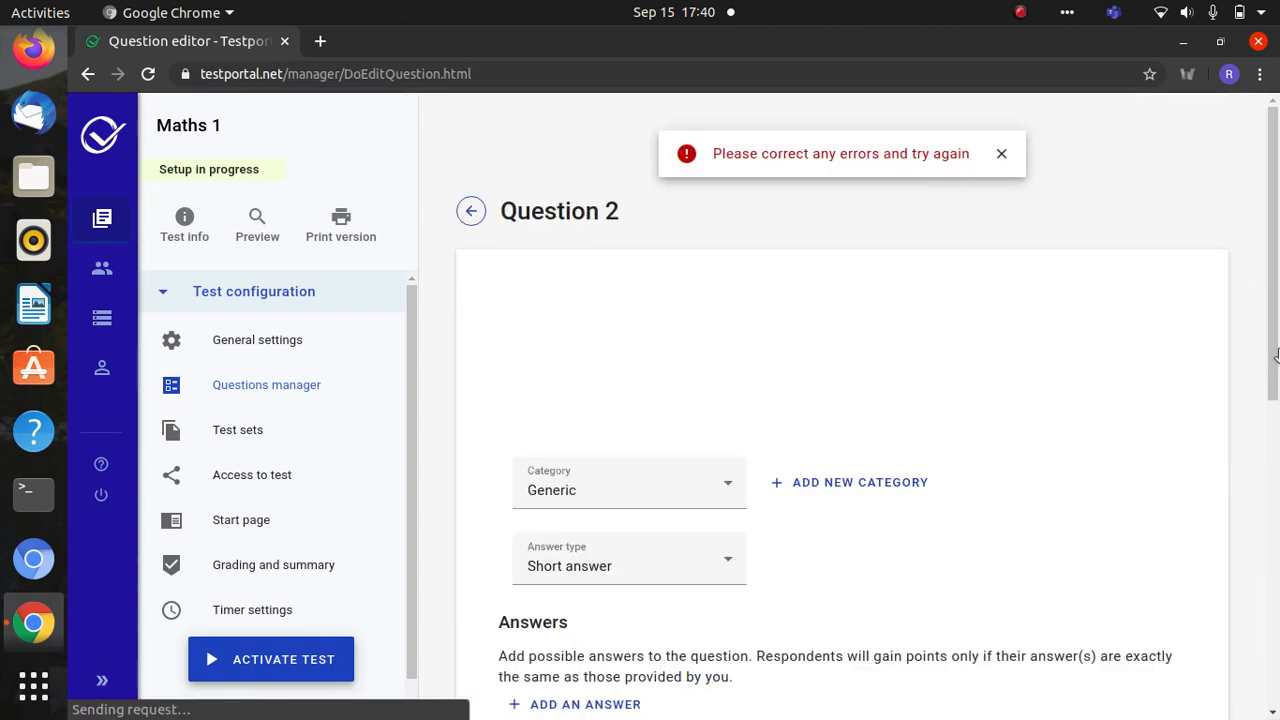
- Change Question 2's maximum answers and points to 1 and save, opening Question 3
left_click_drag(1274, 314, 1274, 588)
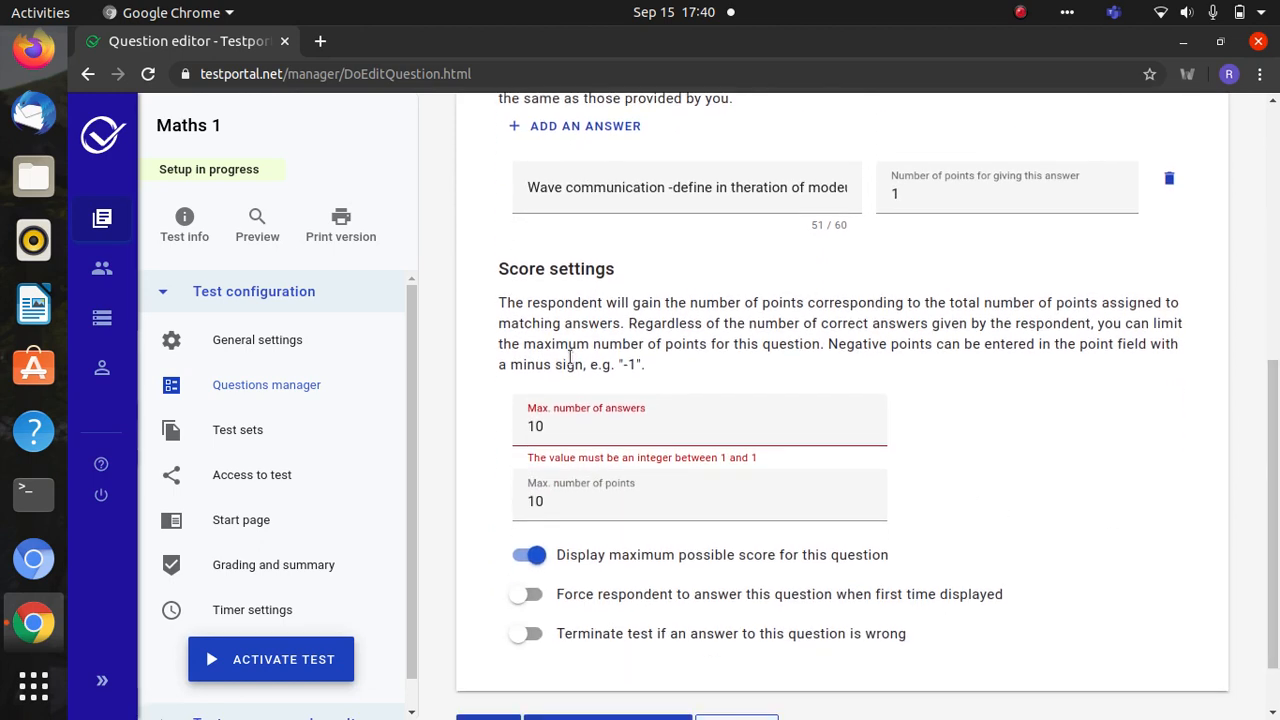
left_click(565, 426)
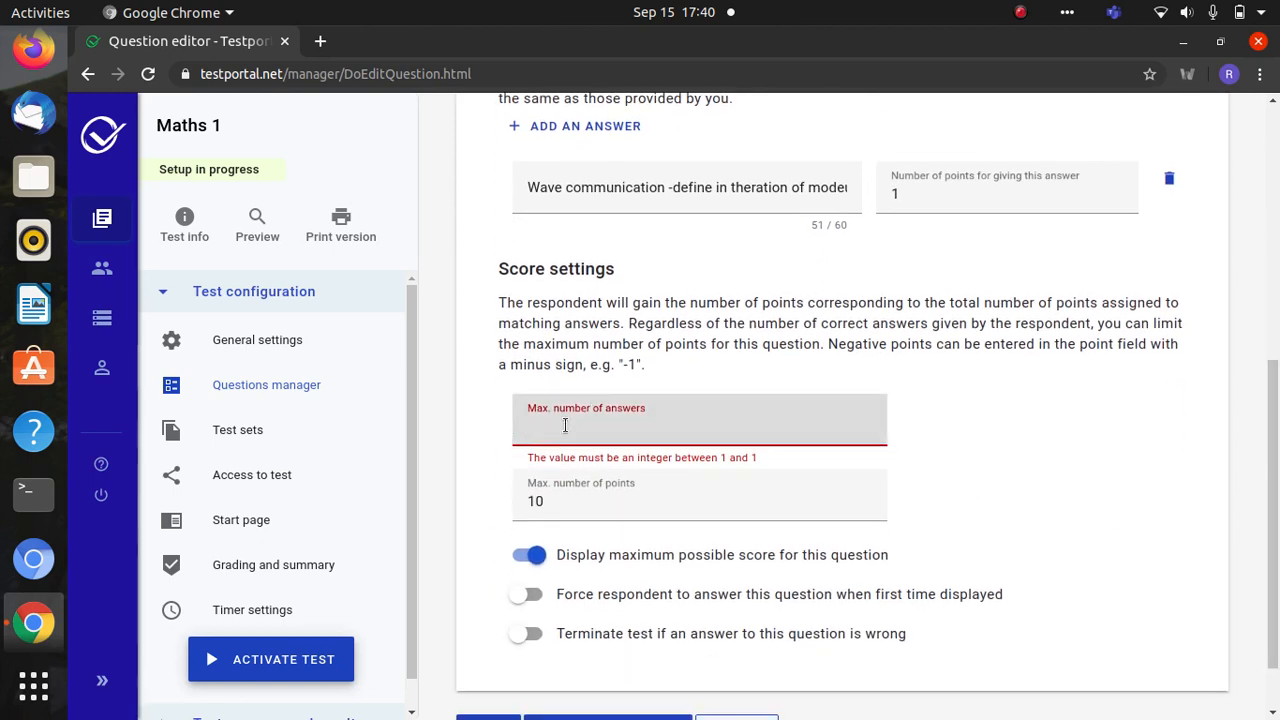
left_click(552, 505)
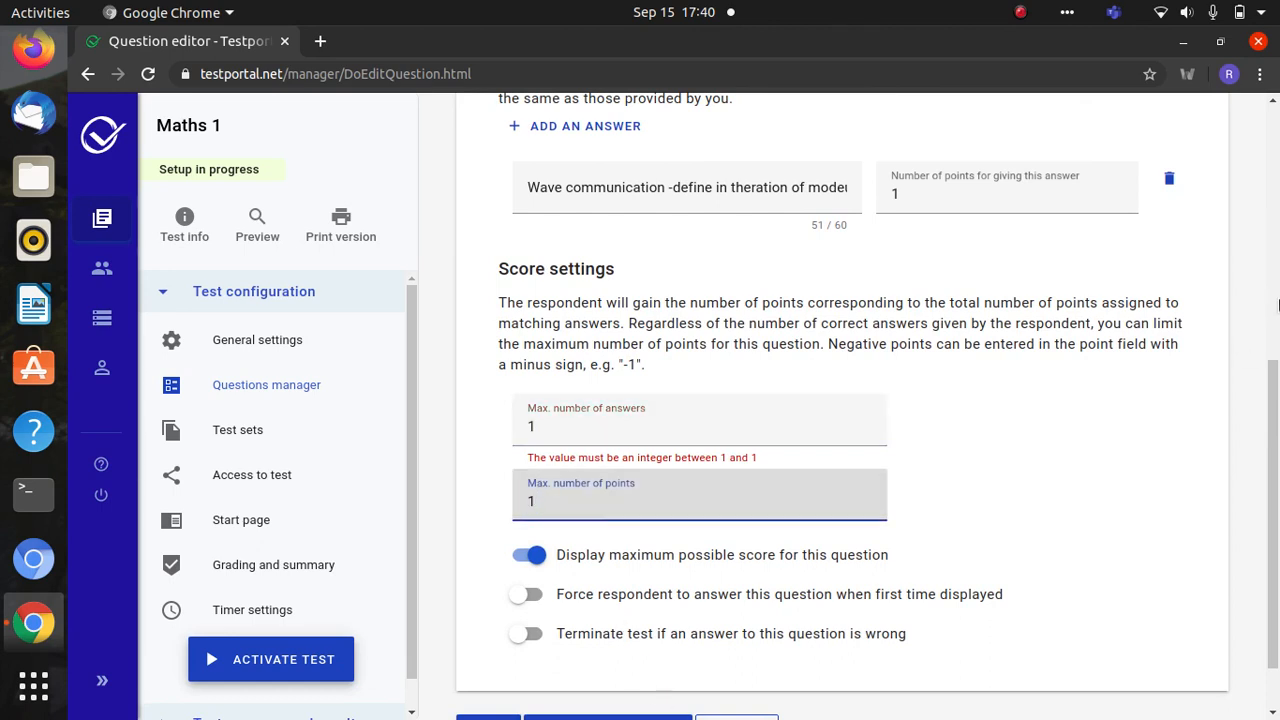
scroll(1264, 414, "down", 1)
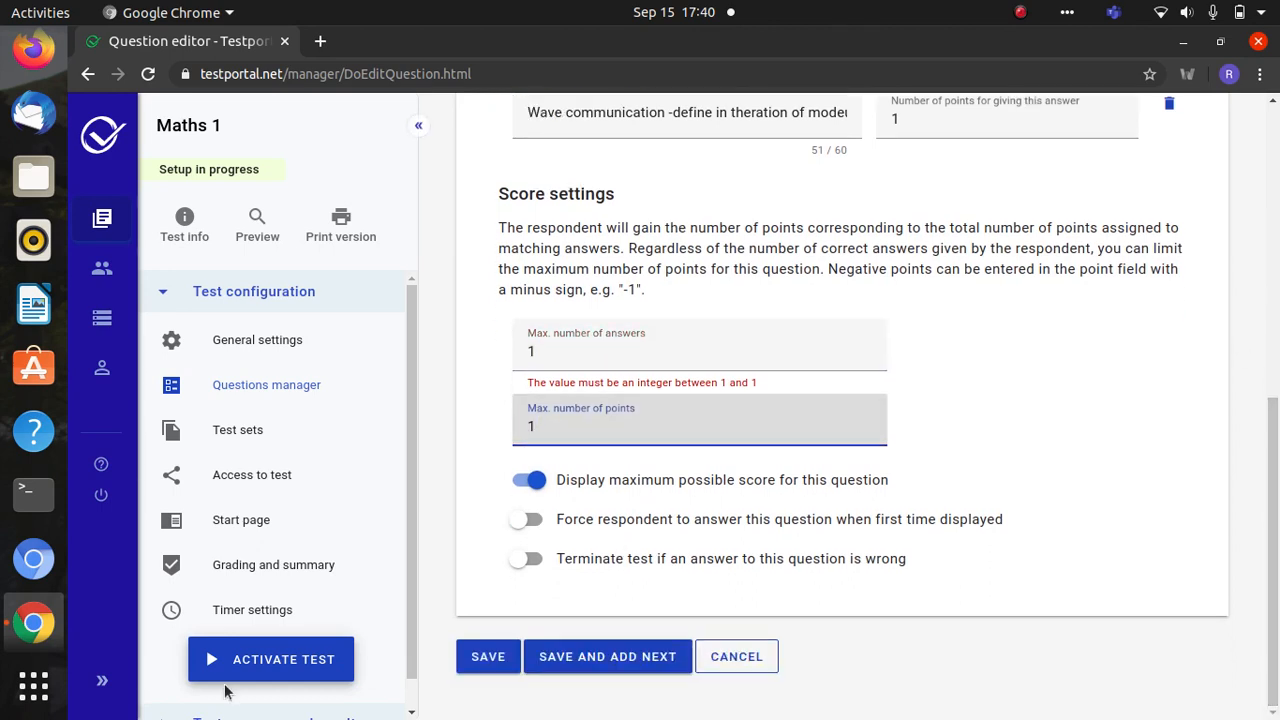
left_click(553, 661)
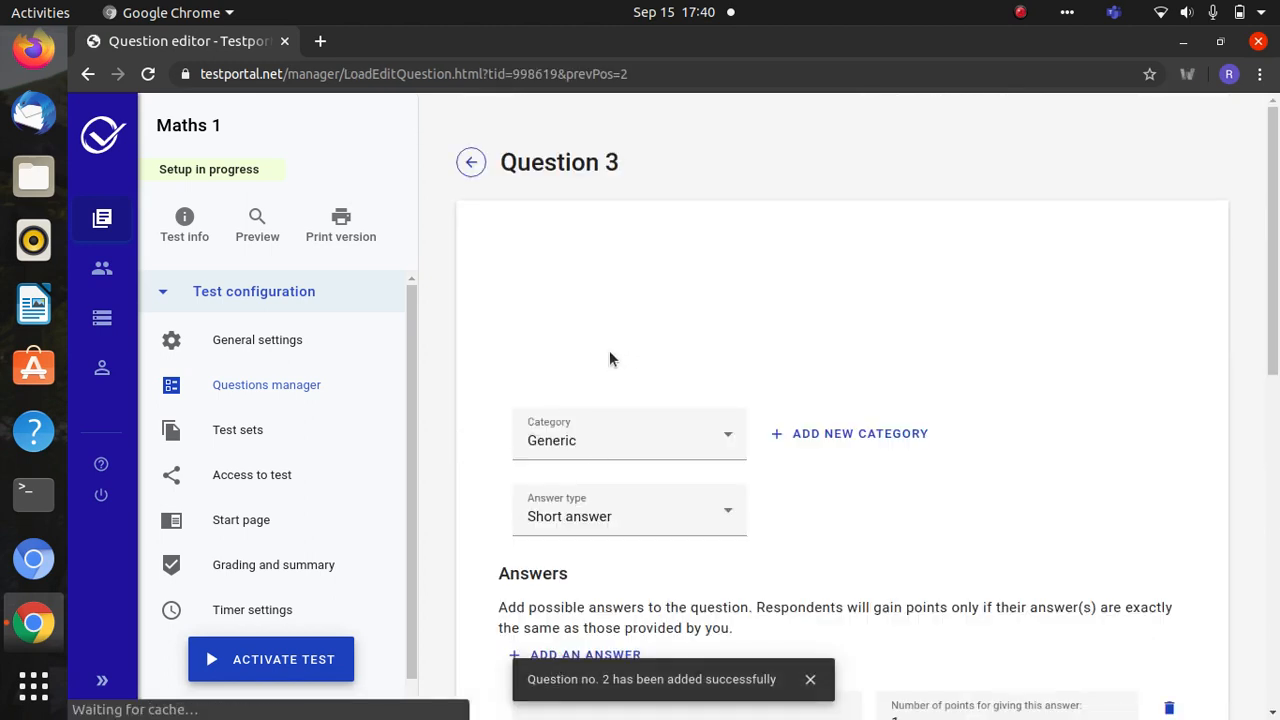
- Open the new question category prompt and cancel it without adding a category
scroll(1264, 400, "down", 3)
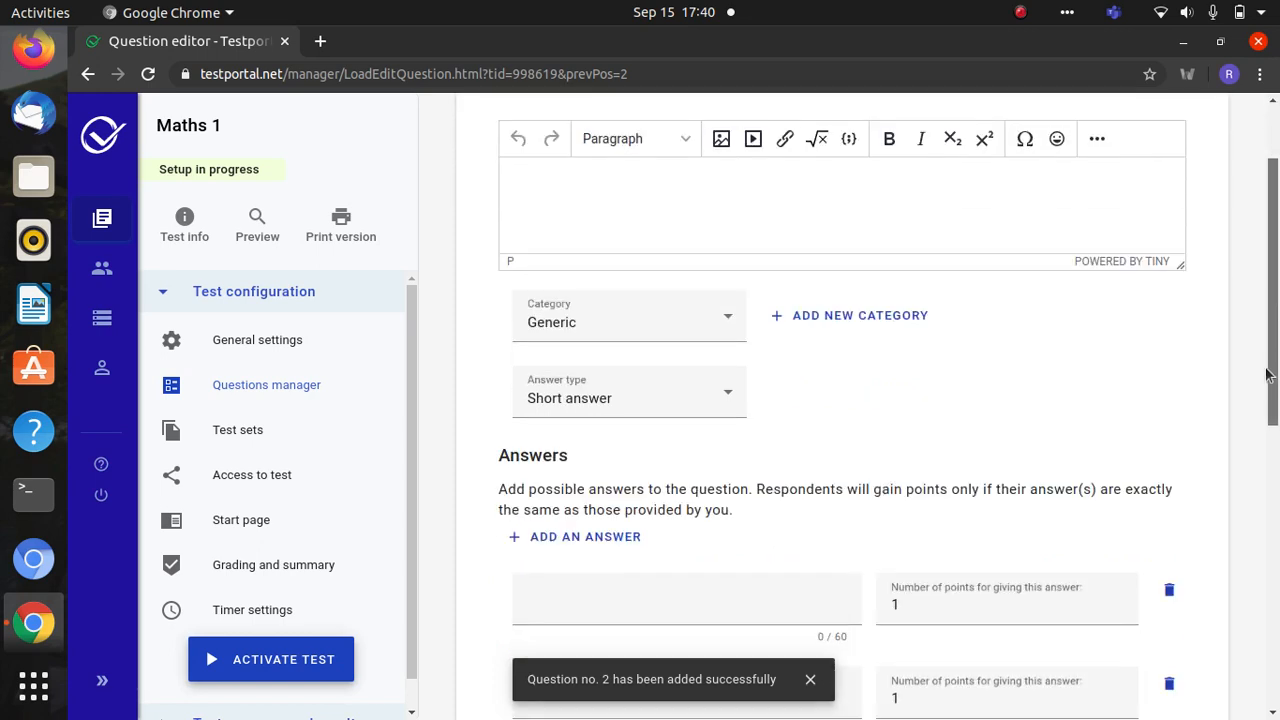
left_click(862, 213)
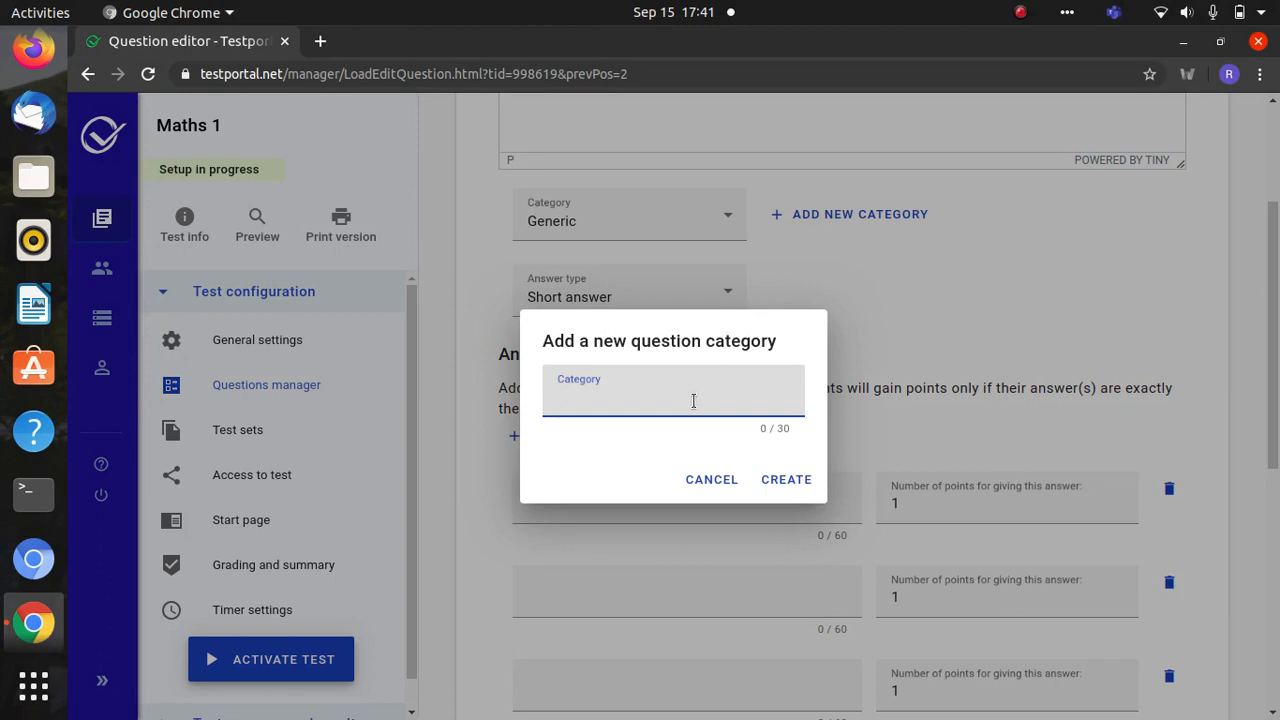
left_click(703, 479)
- Set Question 3's answer type to Descriptive with a maximum of 10 points
left_click(671, 305)
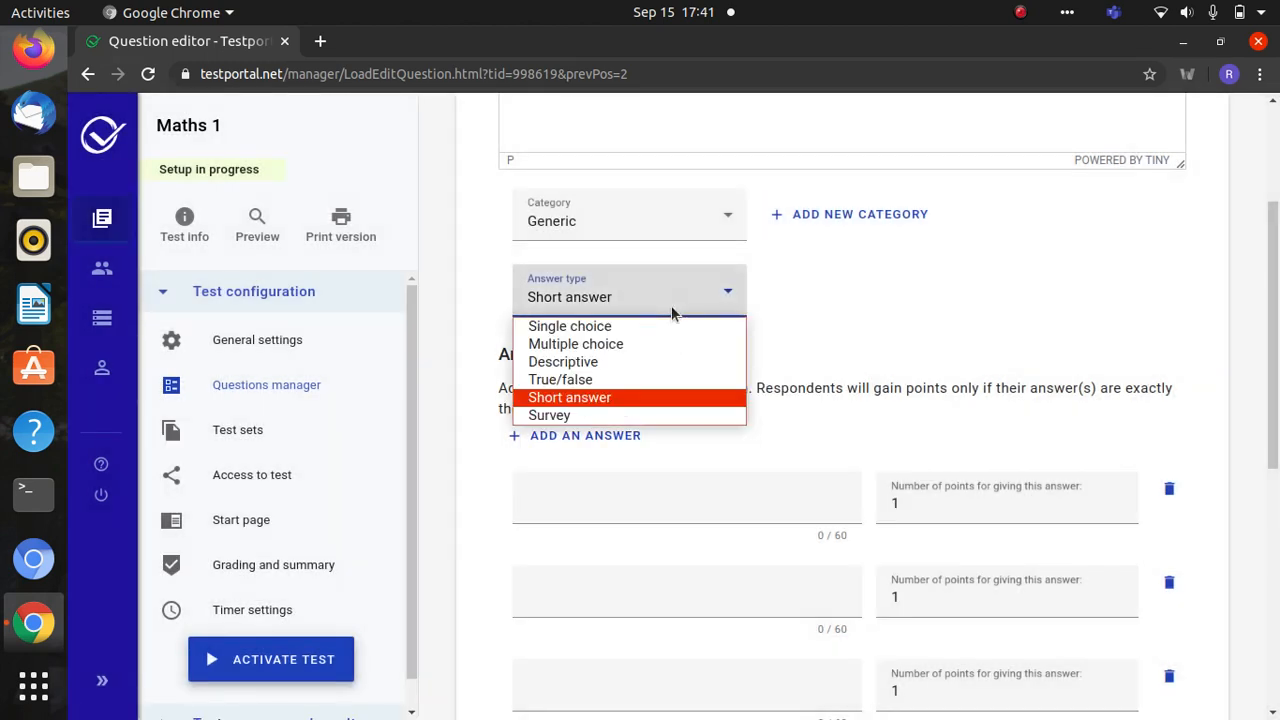
left_click(642, 362)
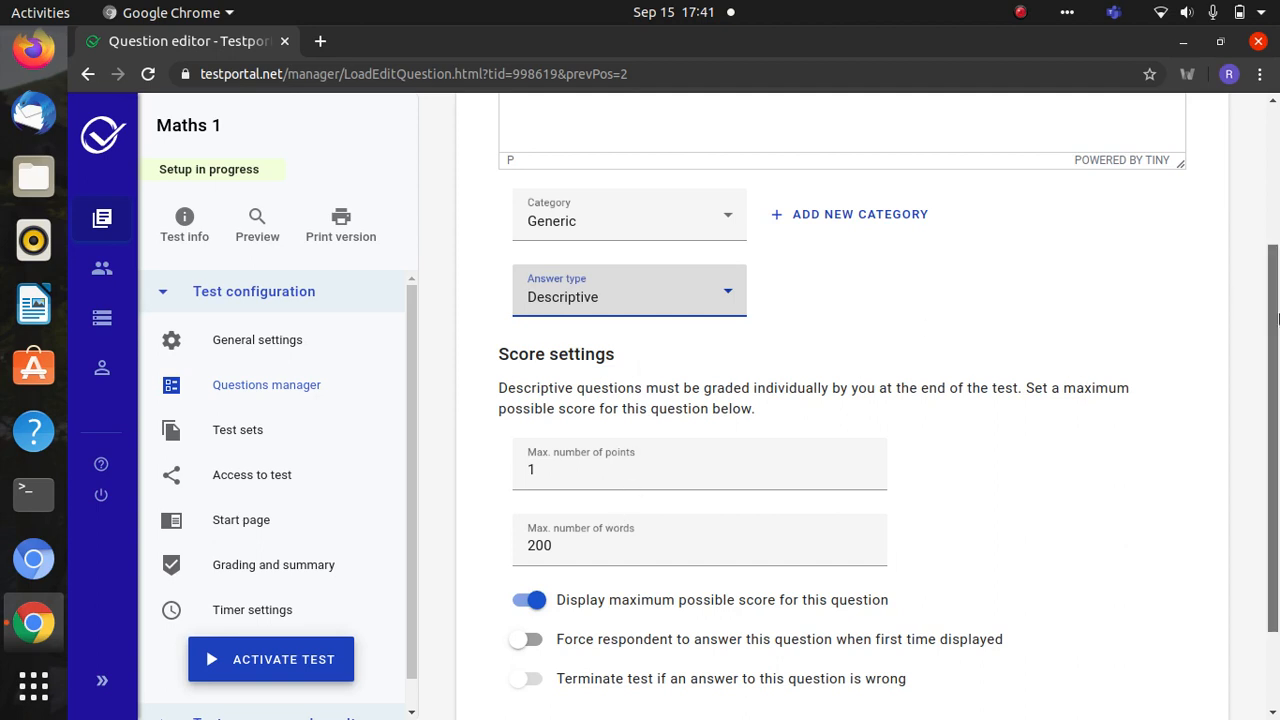
scroll(1278, 318, "down", 3)
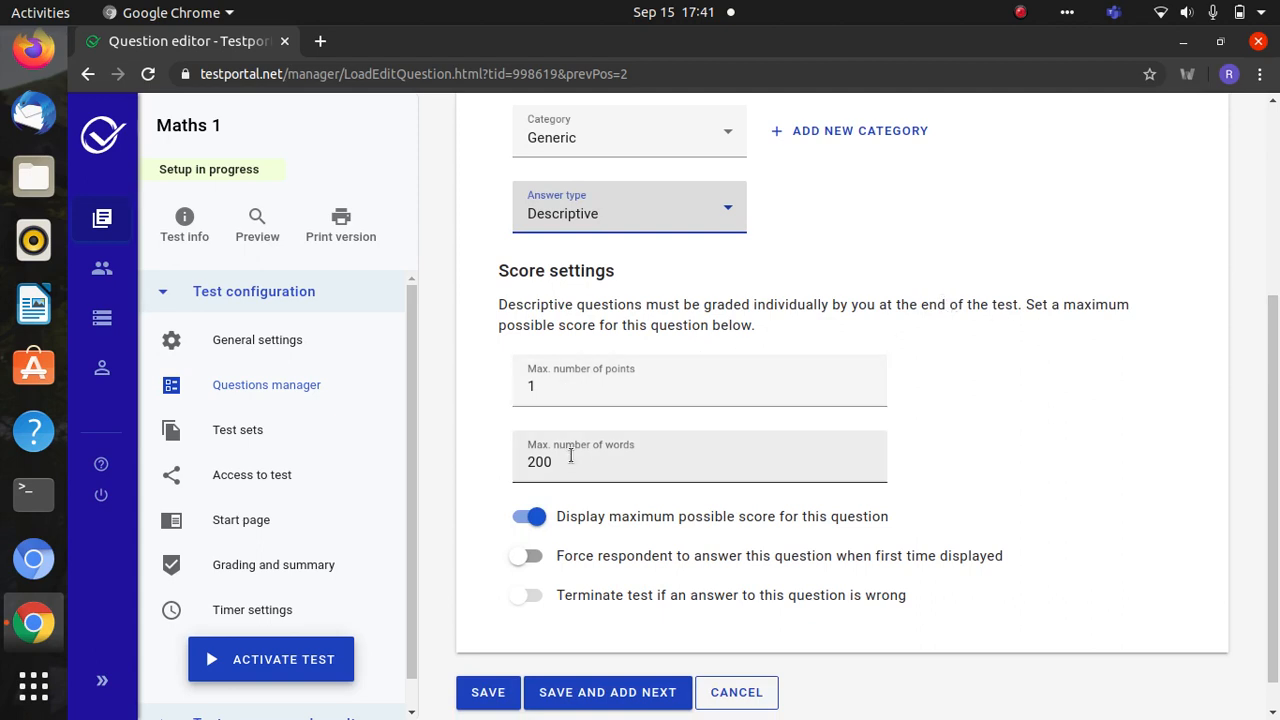
left_click(555, 381)
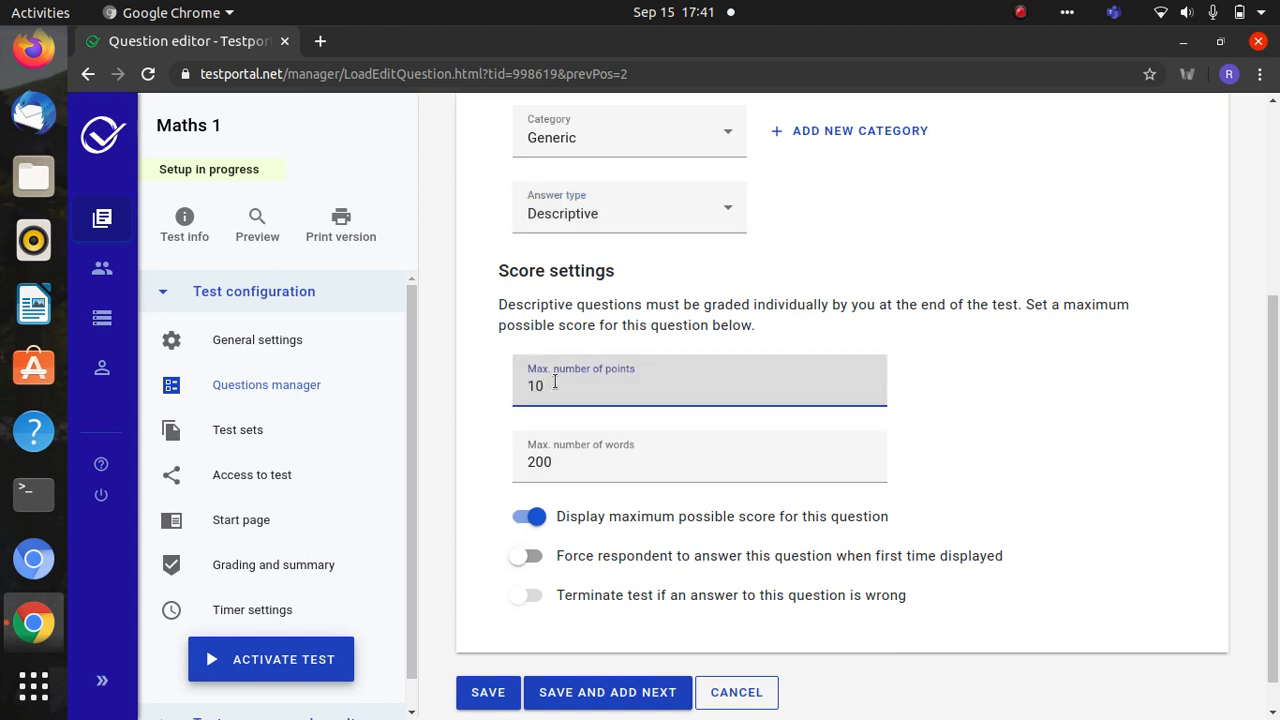
left_click_drag(1276, 492, 1211, 297)
- Write 'Explain in detail about Adhoc networks' as Question 3 and save it, opening Question 4
left_click(701, 305)
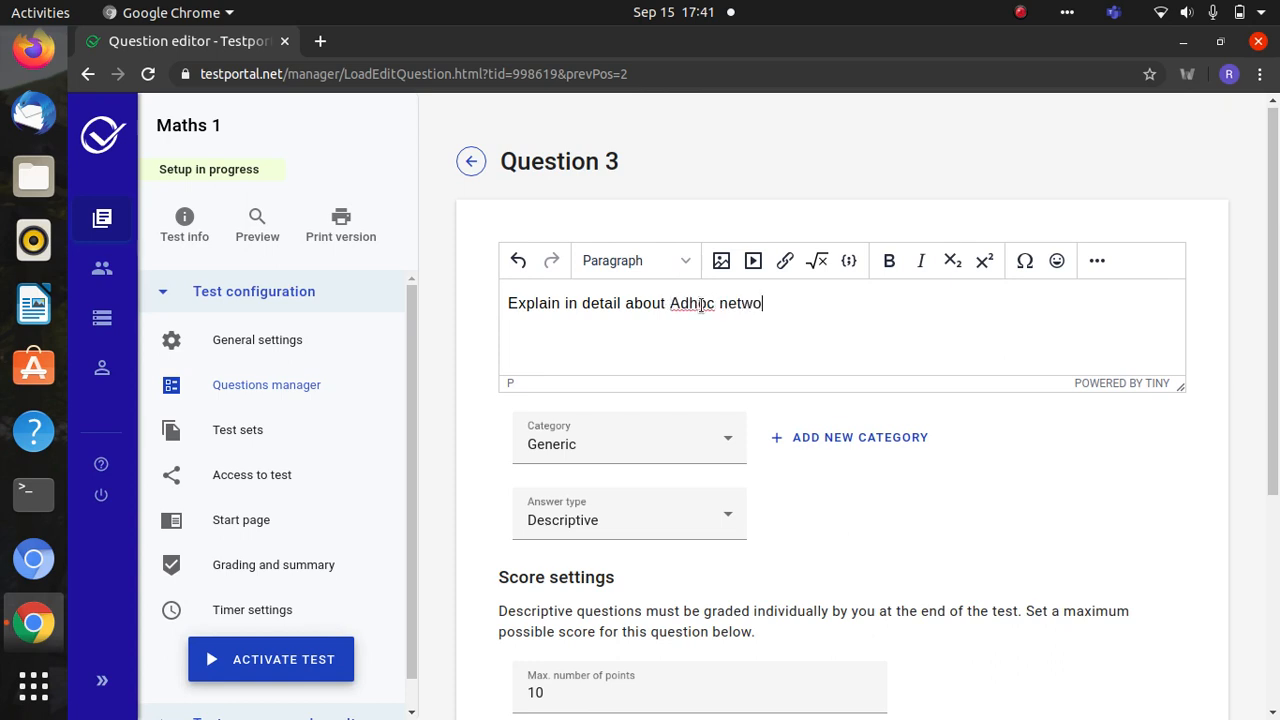
left_click_drag(1274, 282, 1247, 539)
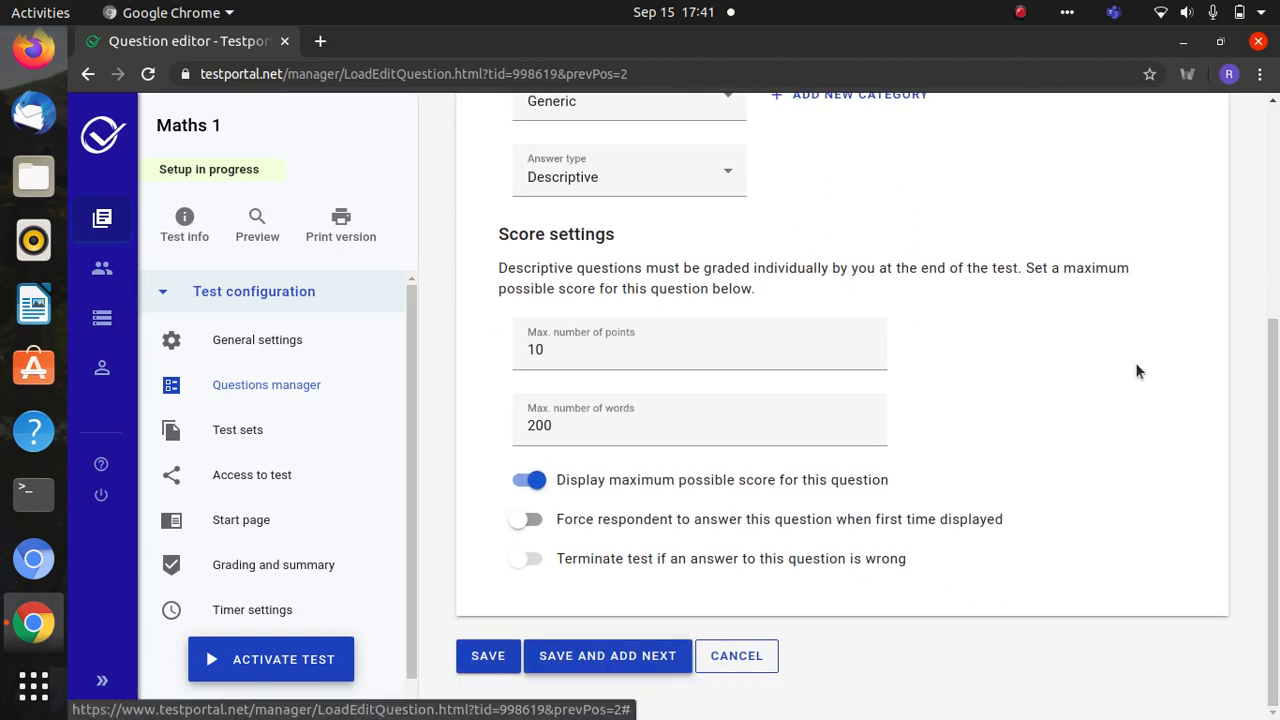
left_click_drag(1277, 349, 1277, 466)
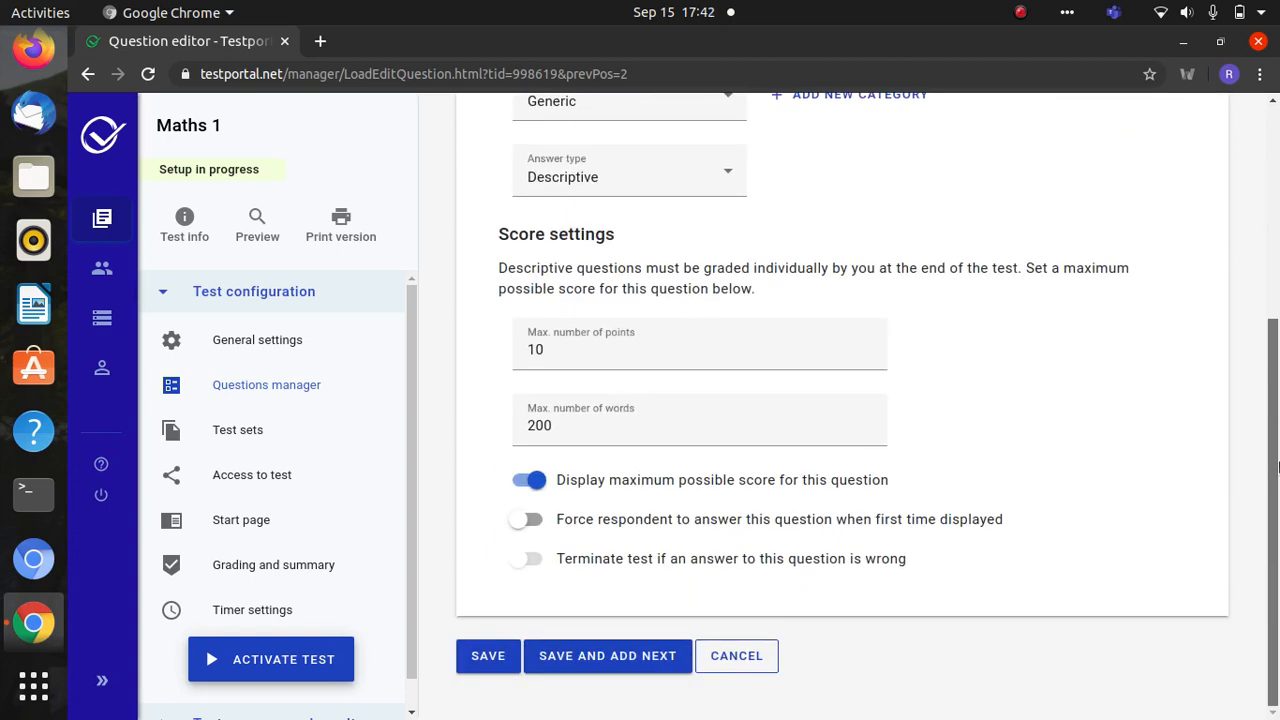
left_click(605, 660)
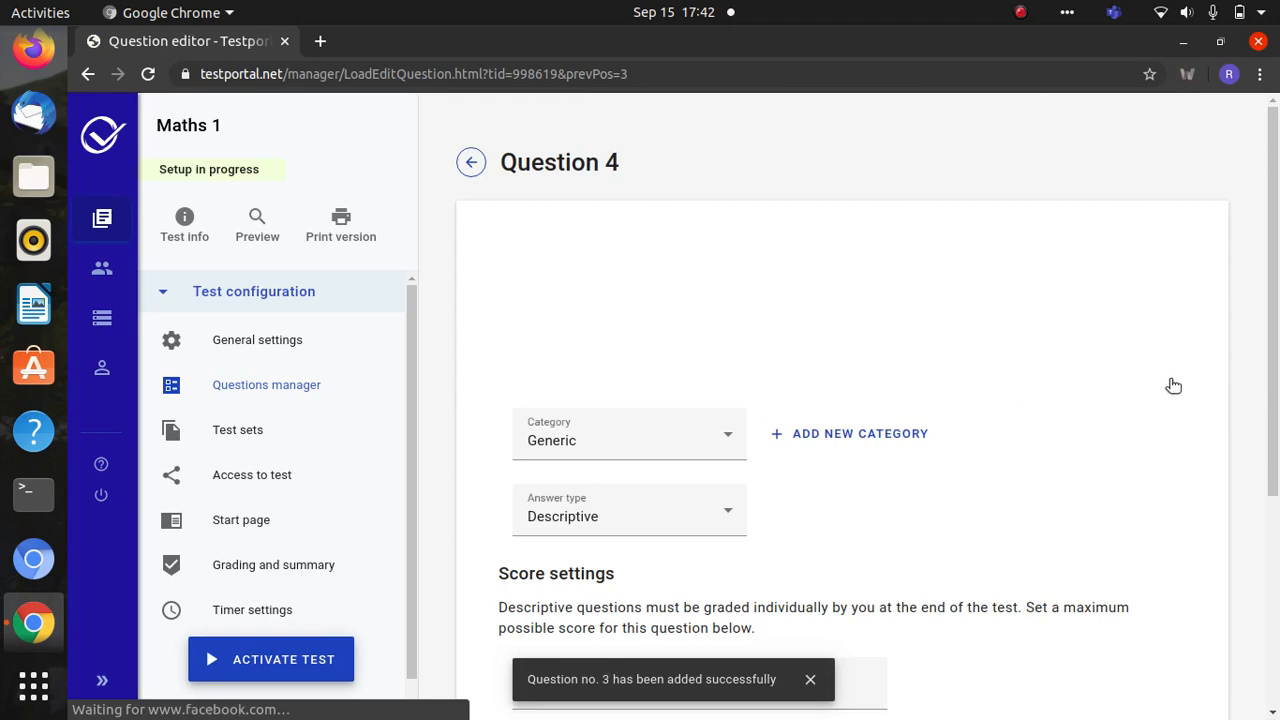
- Go to Test sets under Test configuration in the Maths 1 sidebar
left_click_drag(1277, 388, 1272, 330)
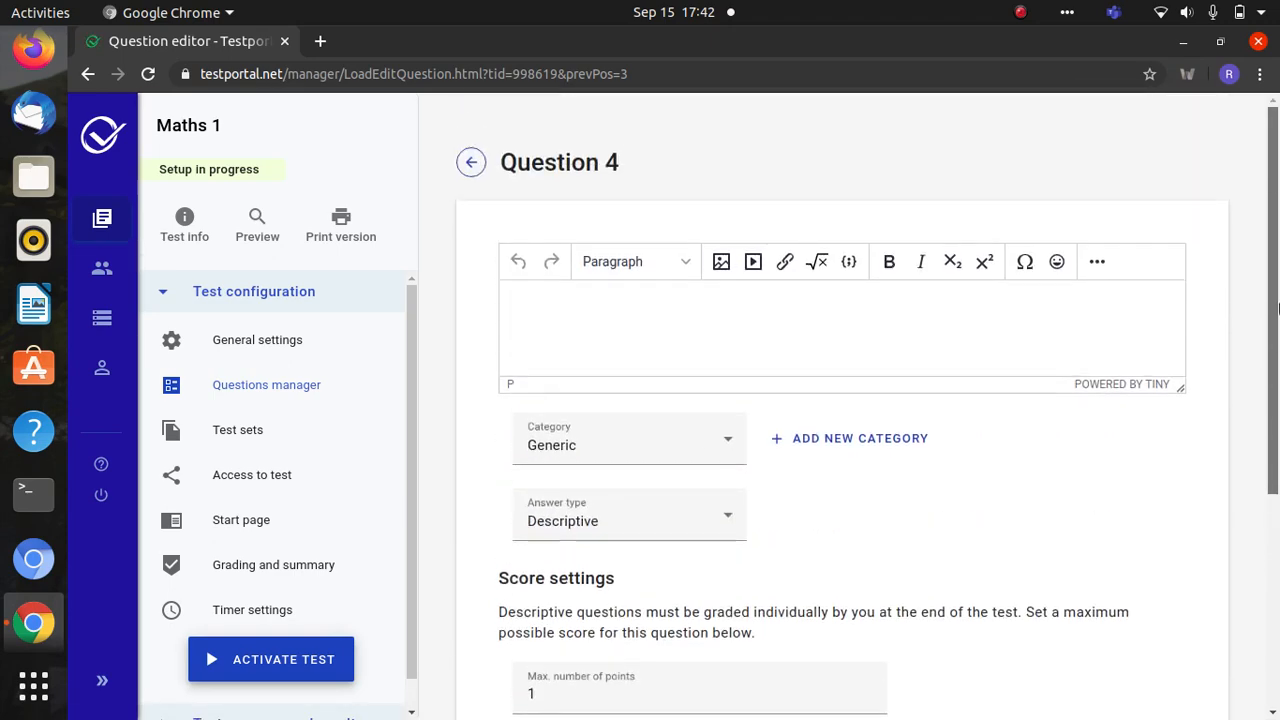
left_click(265, 430)
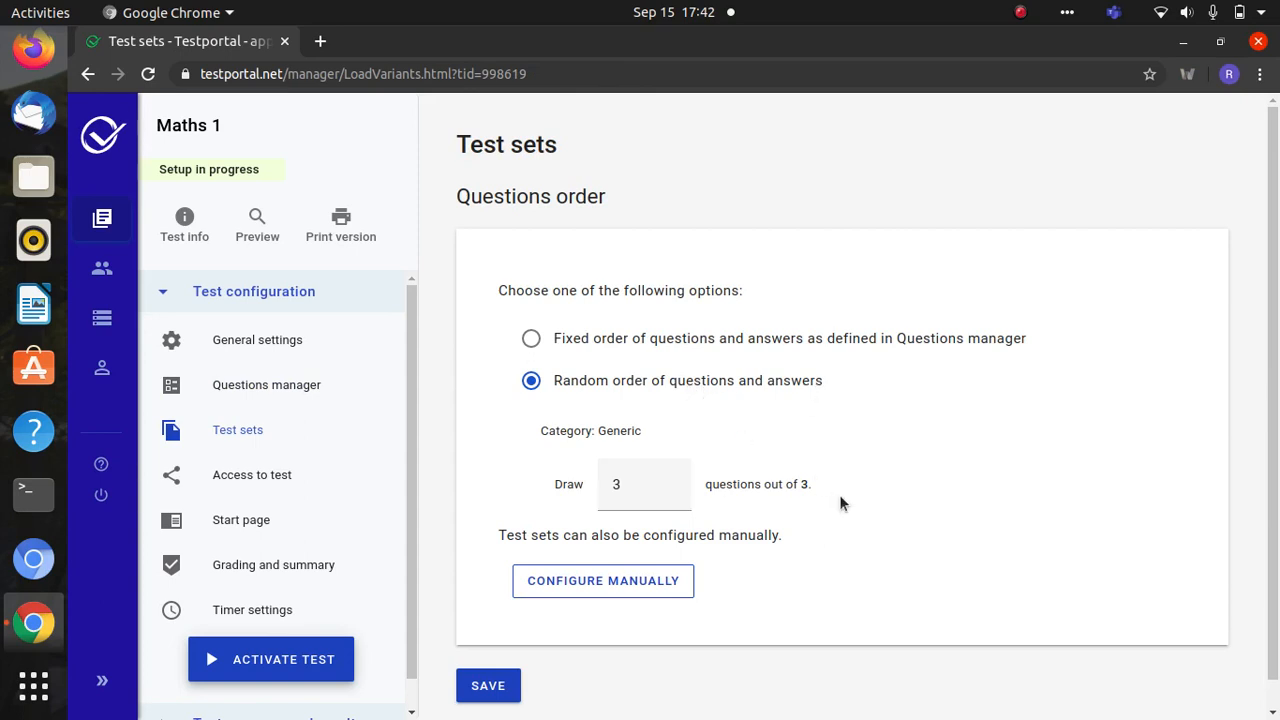
- Revert manual test sets to automatic random drawing of 3 of 3, save, and go to Access to test
left_click(607, 592)
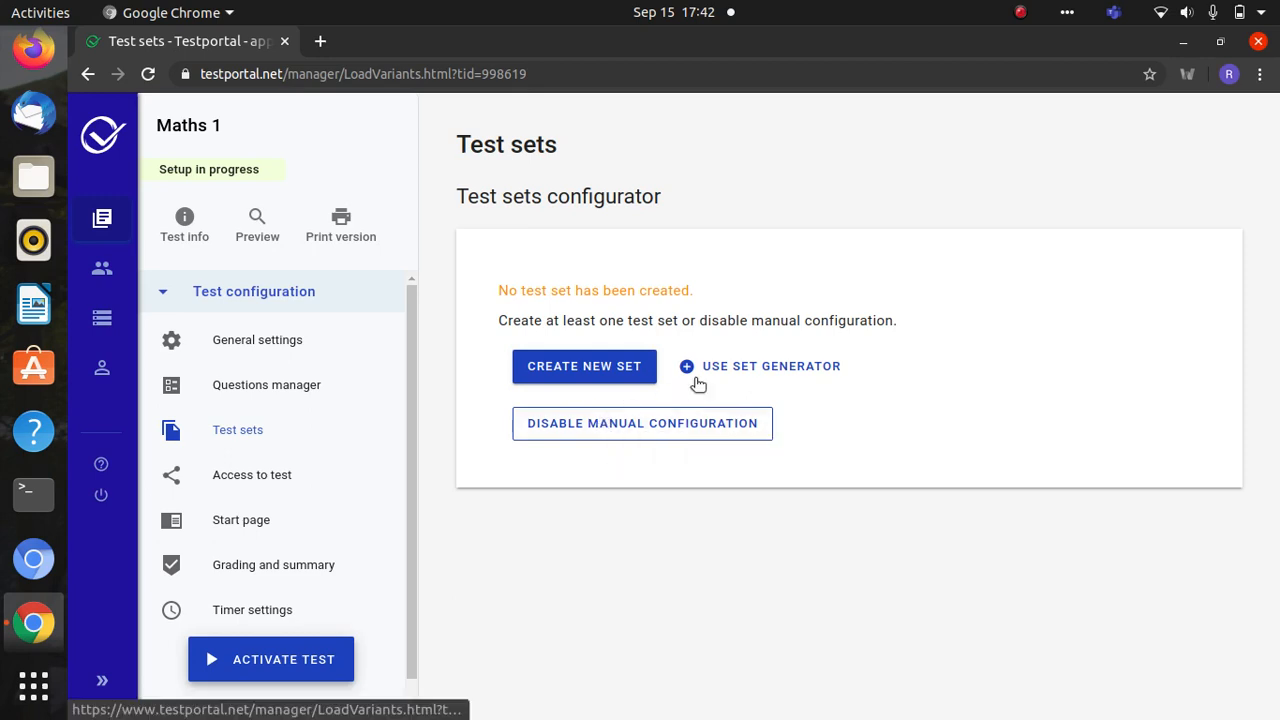
left_click(664, 423)
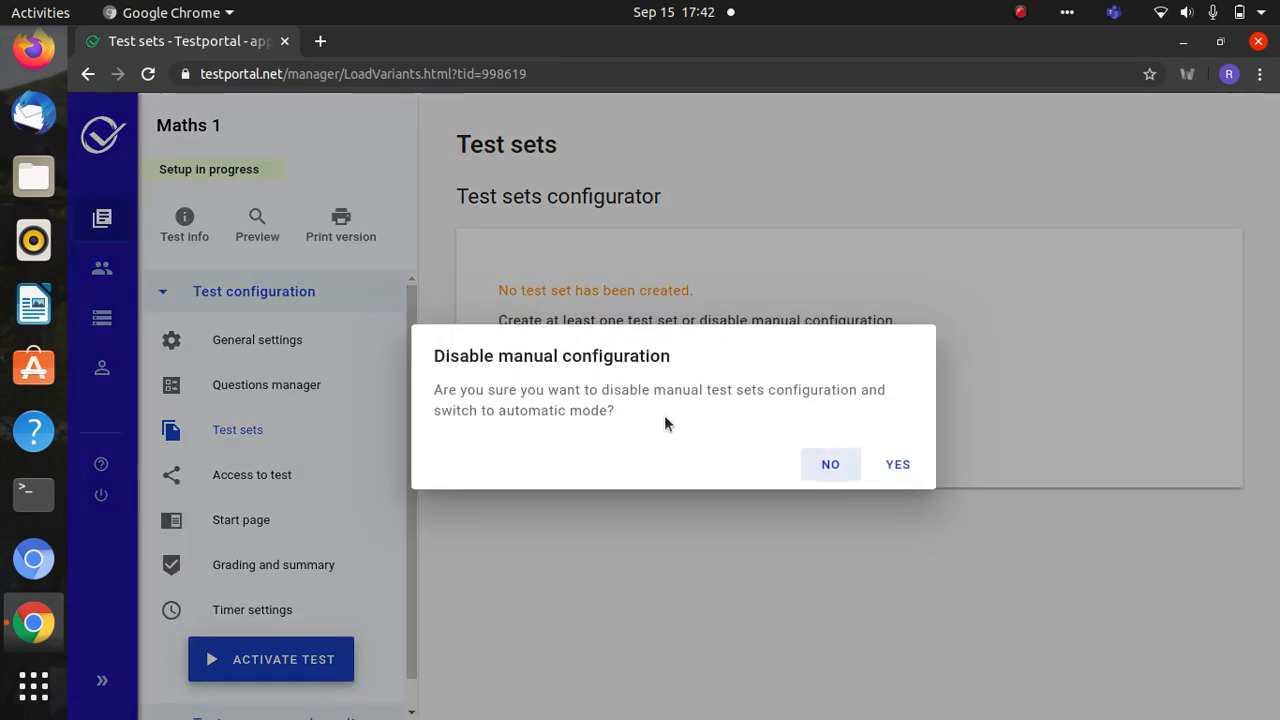
left_click(886, 470)
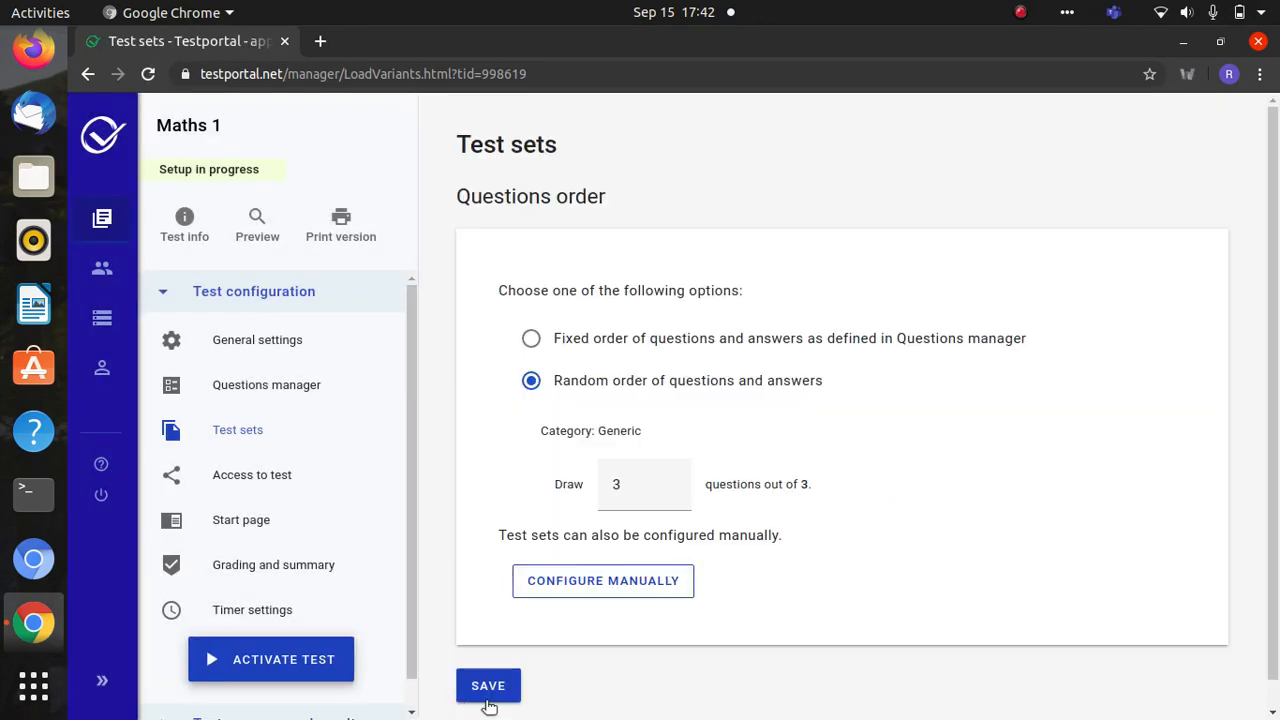
left_click(485, 695)
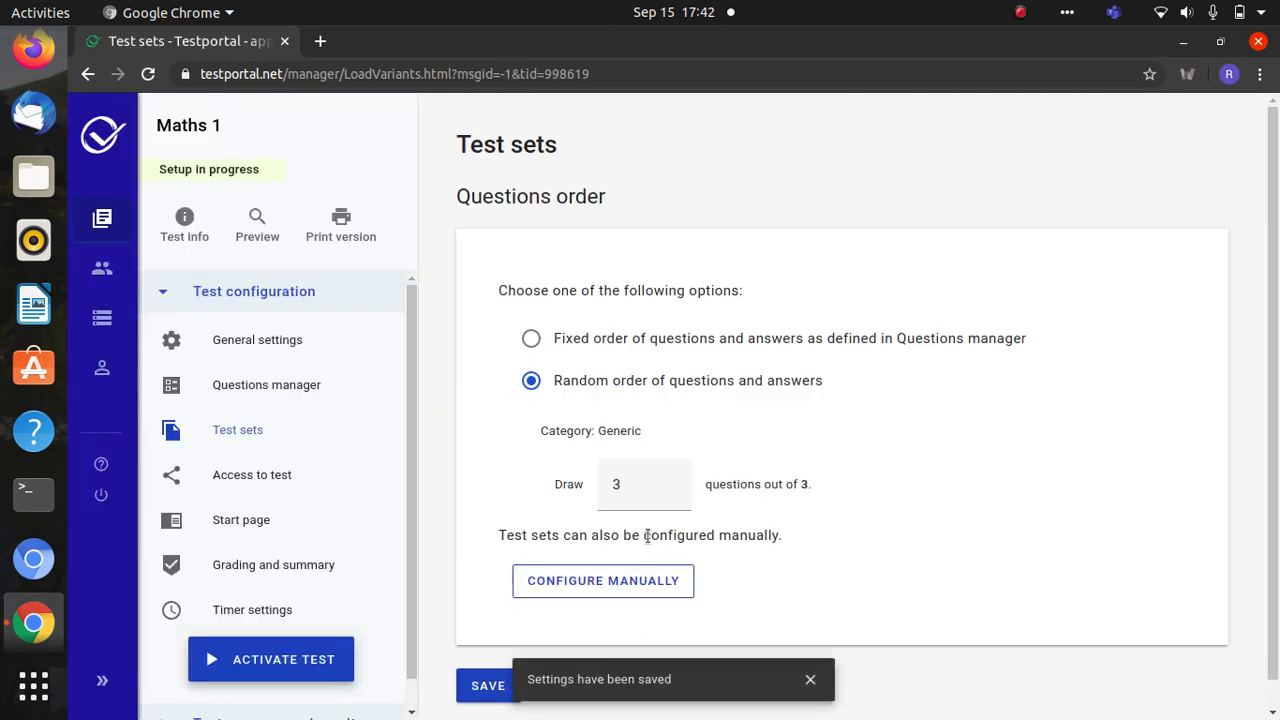
left_click(273, 484)
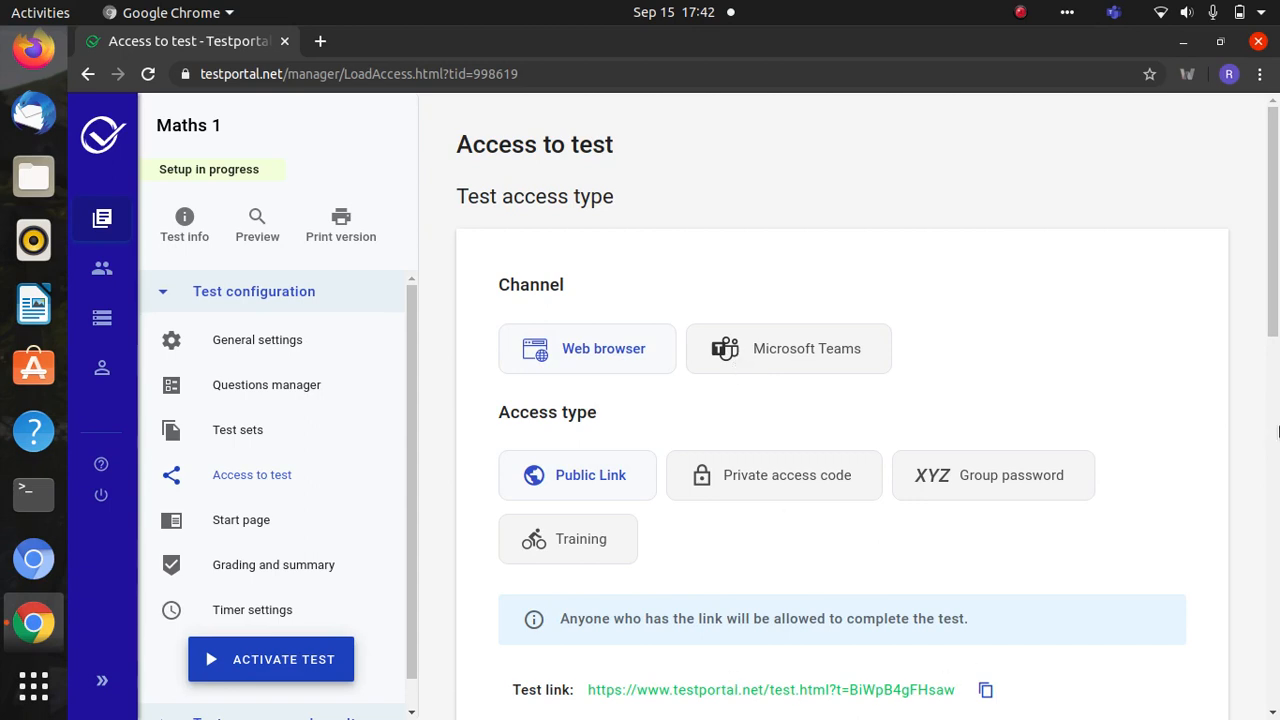
- Copy the public test link, load and refresh it in a new tab, then return to settings
scroll(1276, 420, "down", 4)
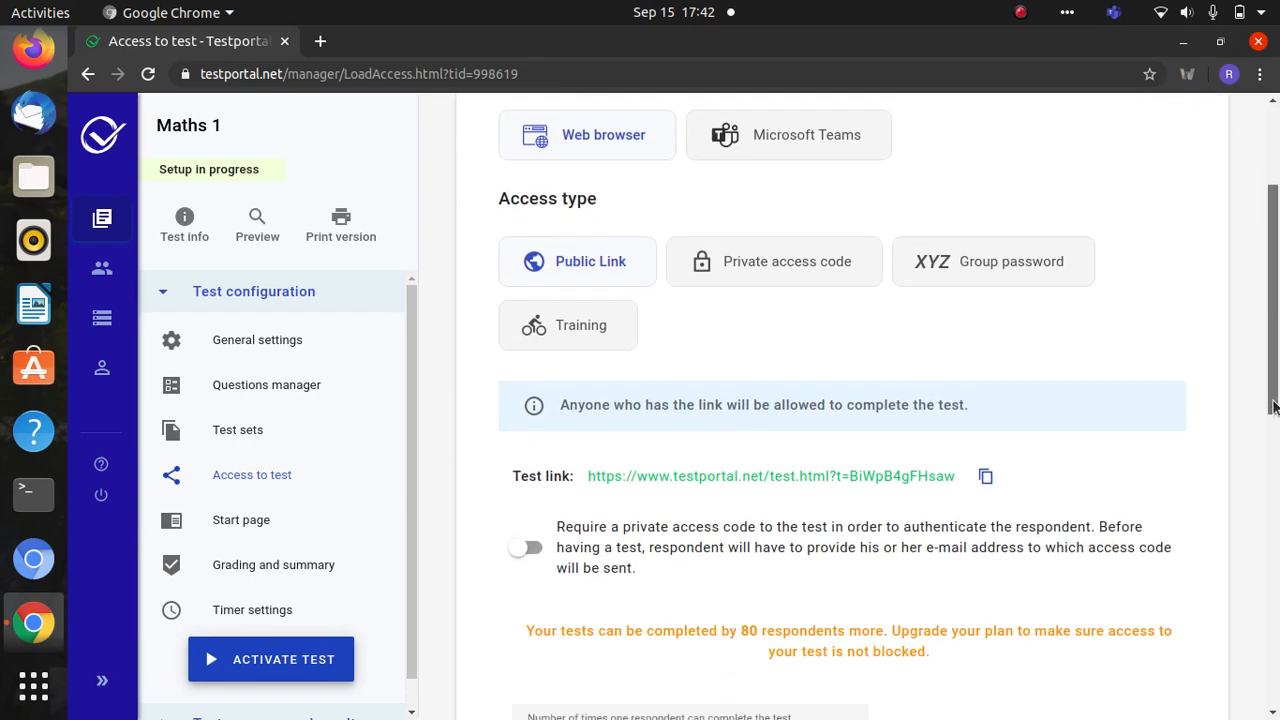
mouse_move(1274, 405)
left_mouse_down()
mouse_move(1274, 366)
mouse_move(1274, 404)
left_mouse_up()
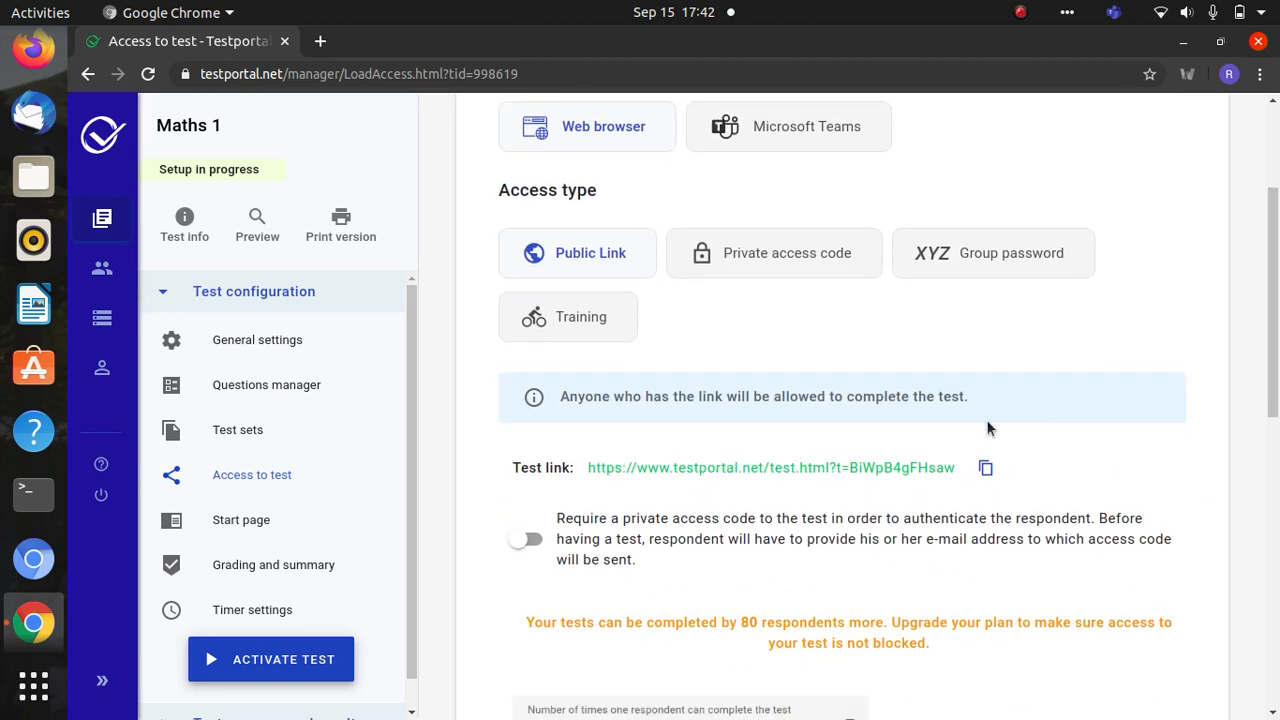
left_click(990, 471)
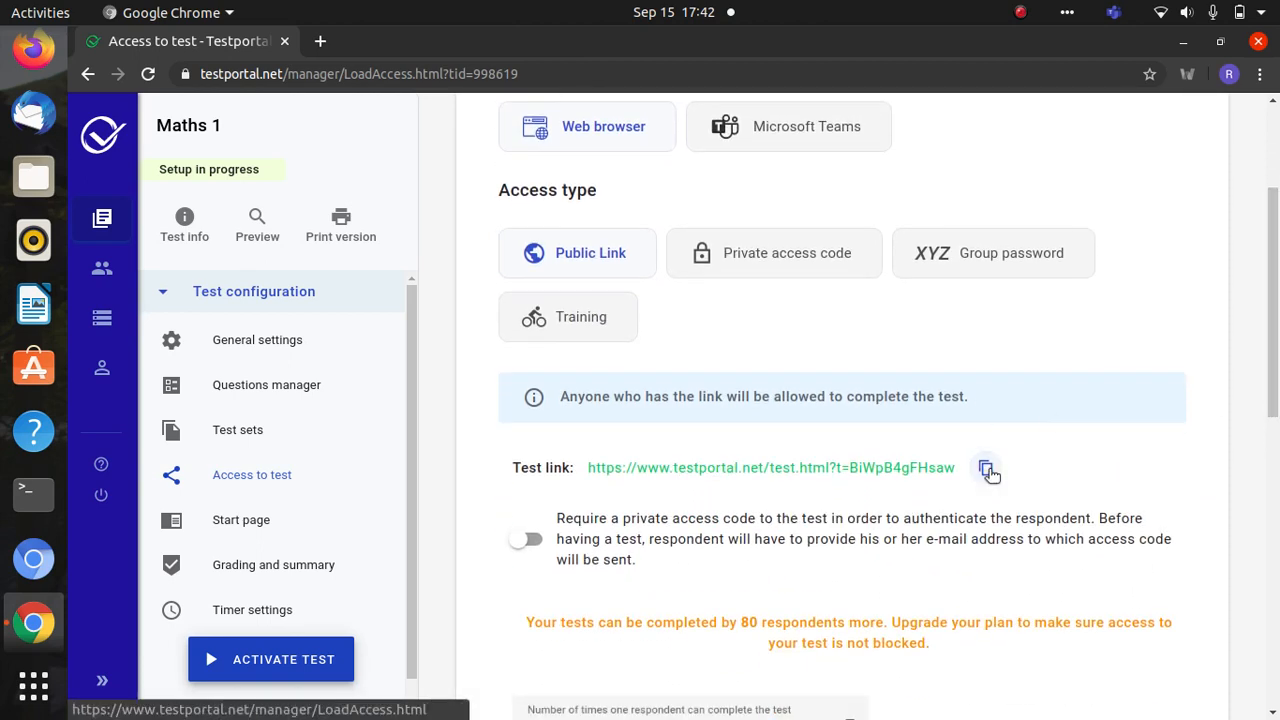
left_click(320, 41)
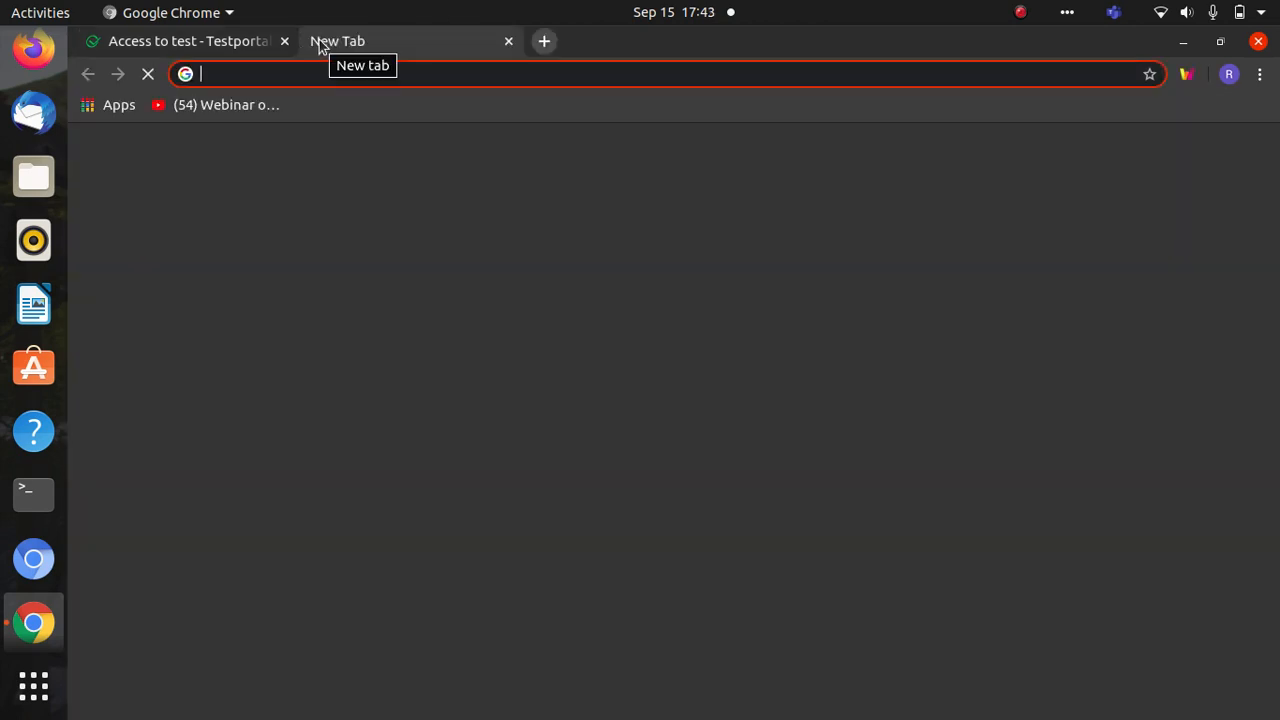
type("https://www.testportal.net/test.html?t=BiWpB4gFHsaw")
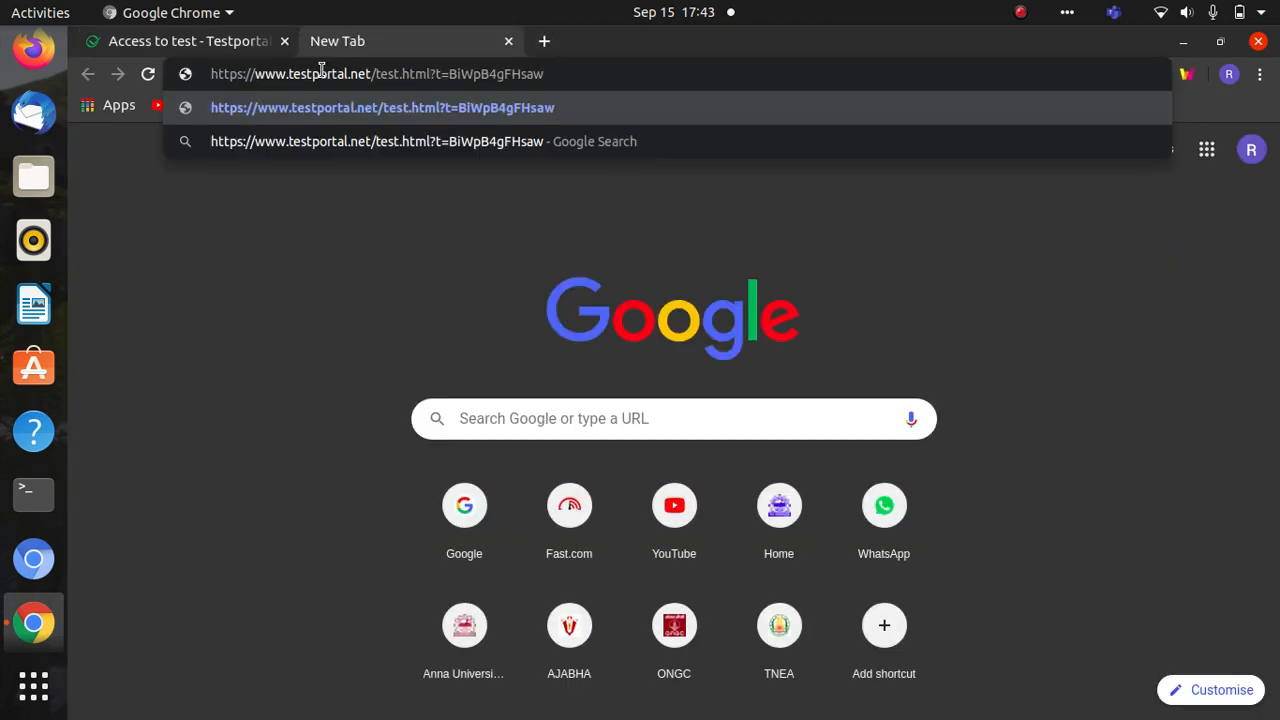
key("Return")
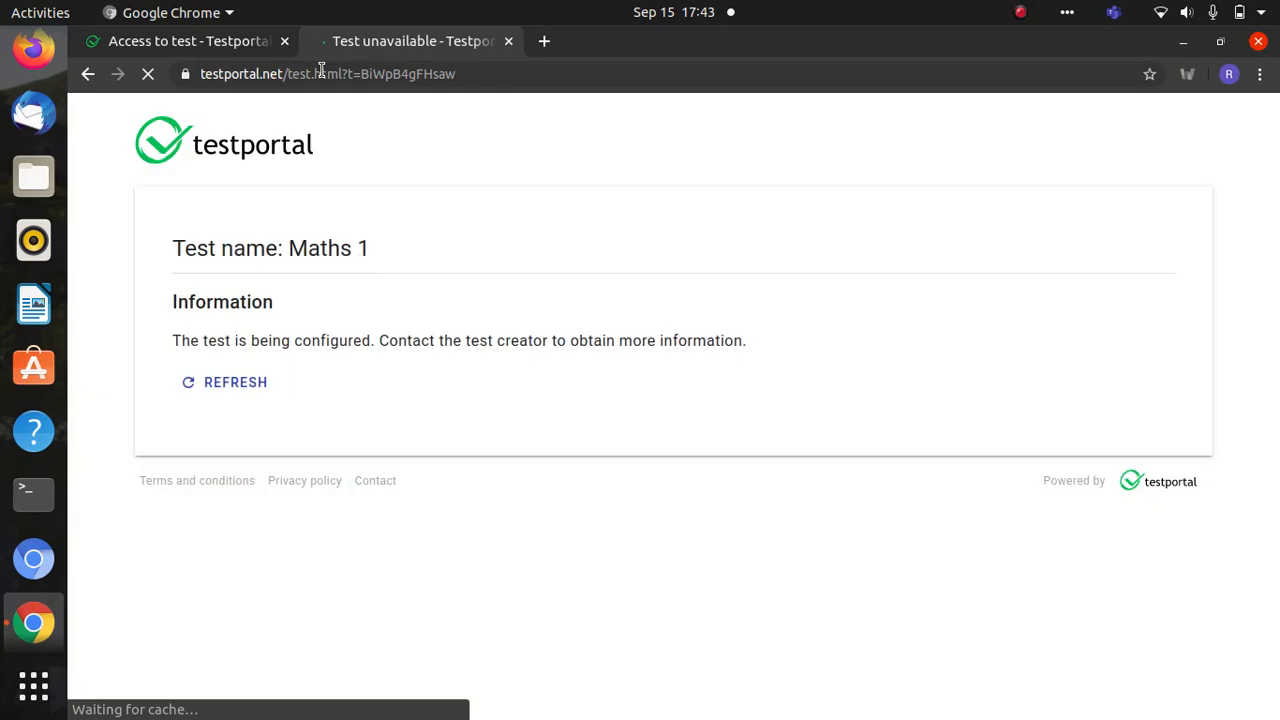
left_click(210, 385)
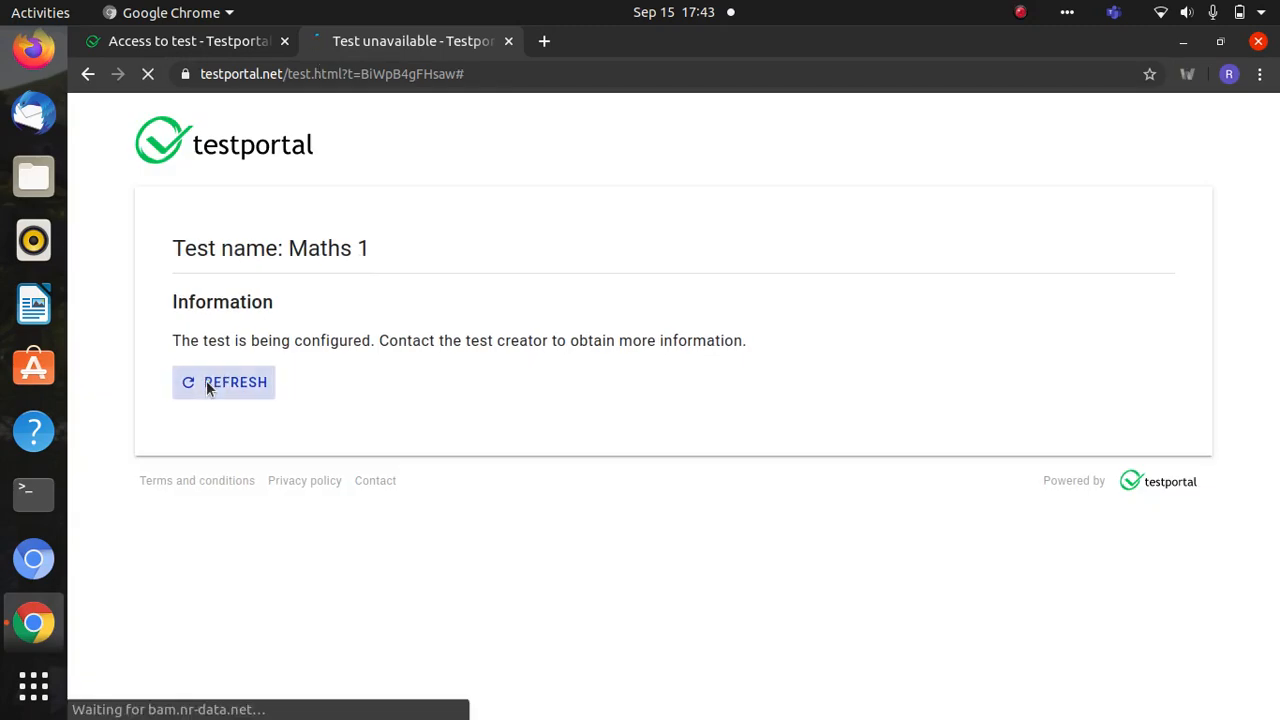
left_click(216, 48)
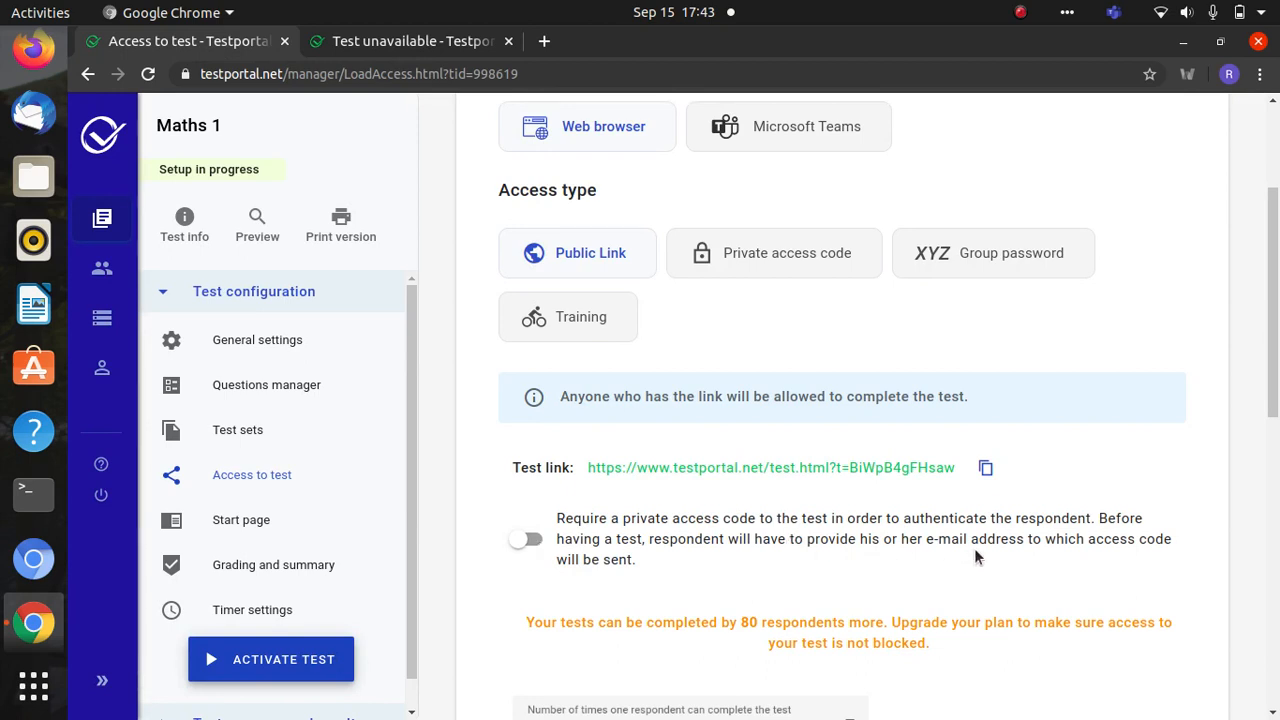
- Keep the allowed attempts per respondent at 1
left_click_drag(1277, 300, 1277, 404)
left_click(837, 455)
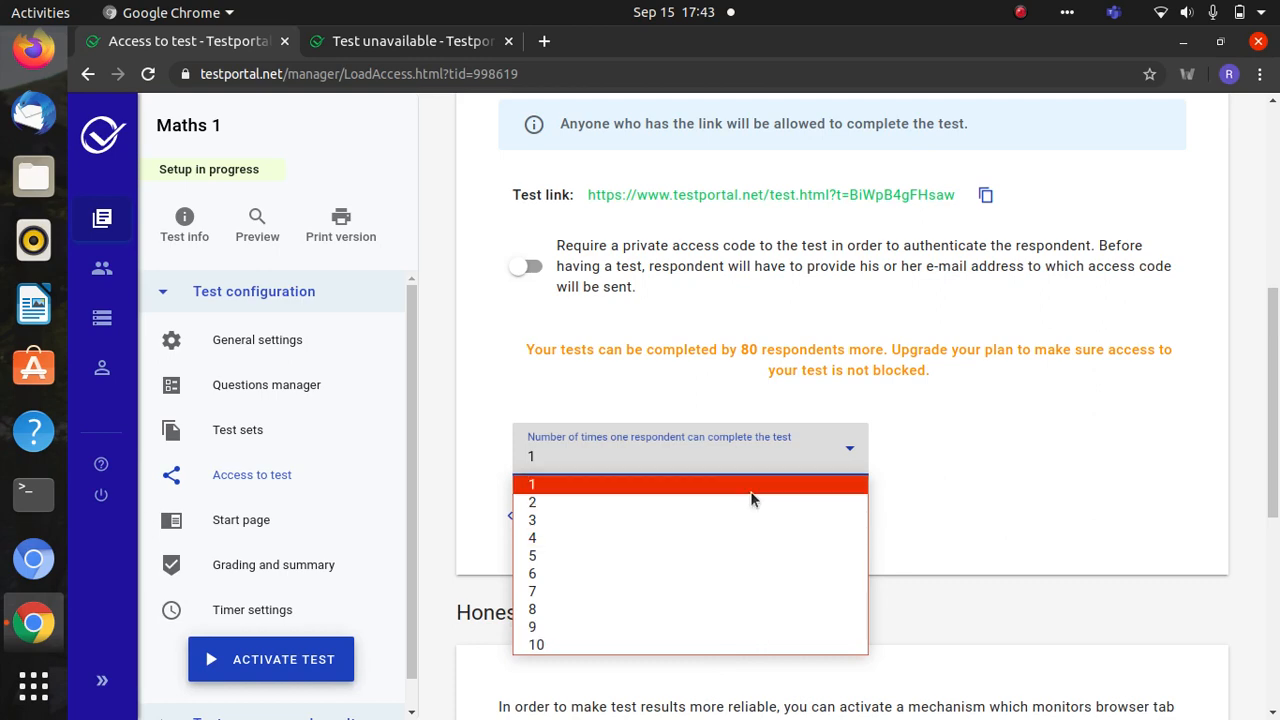
left_click(978, 470)
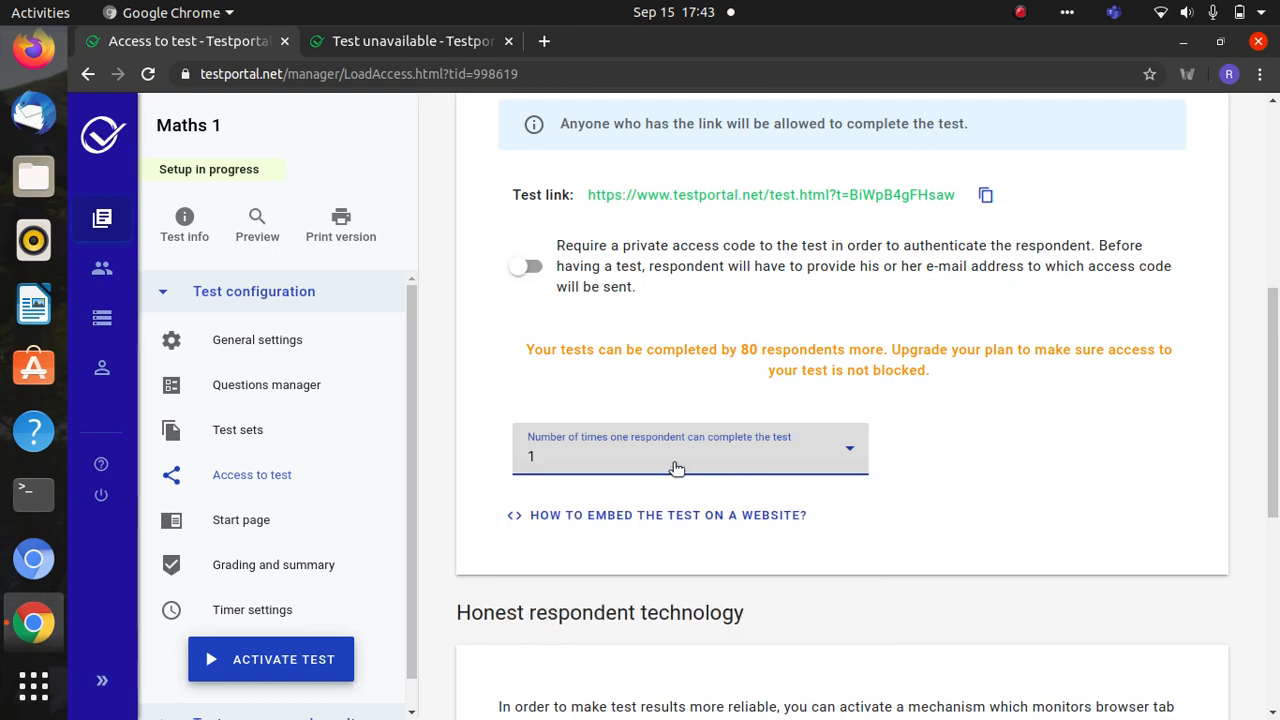
- Select the Microsoft Teams channel, then leave for Start page without saving
left_click_drag(1274, 390, 1277, 185)
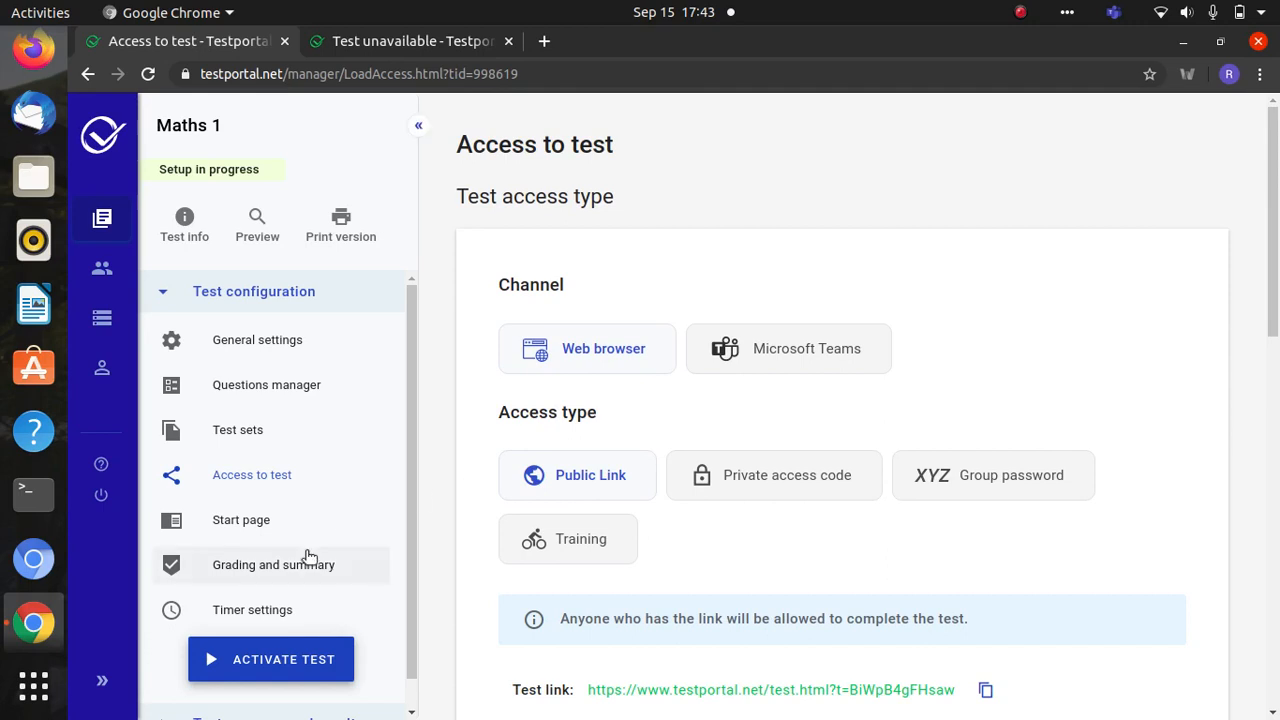
left_click(787, 357)
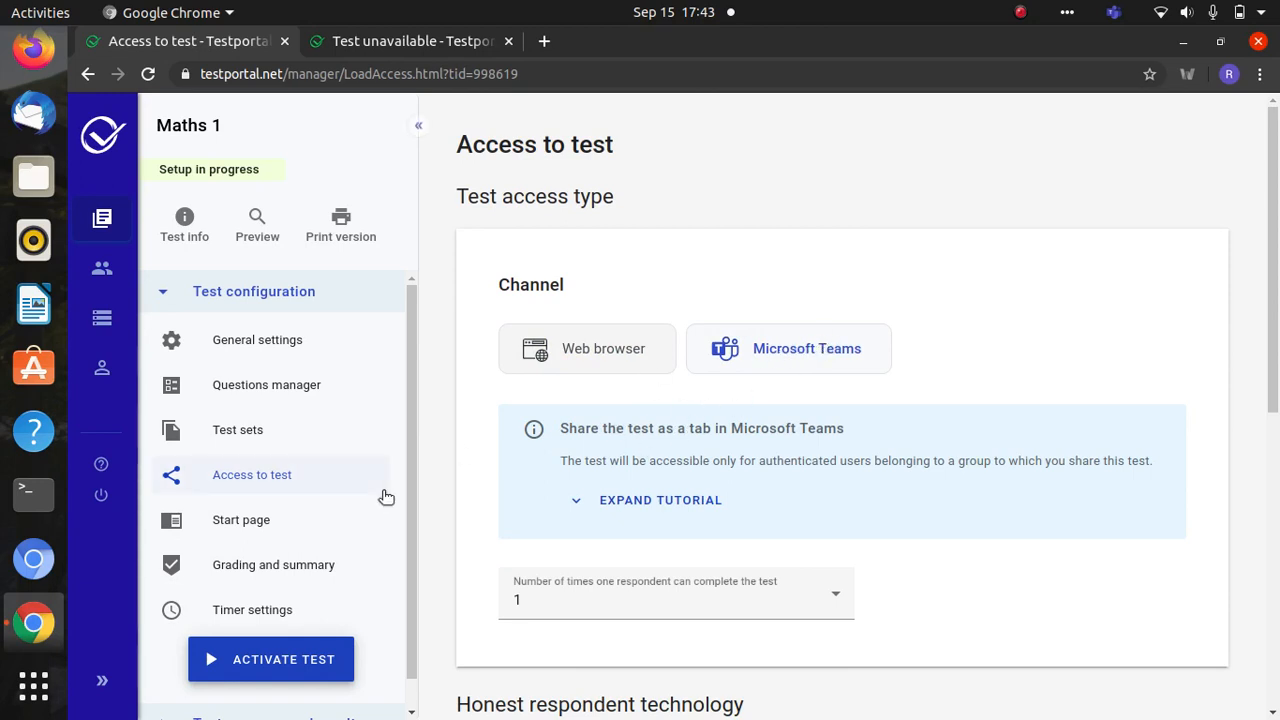
left_click(268, 519)
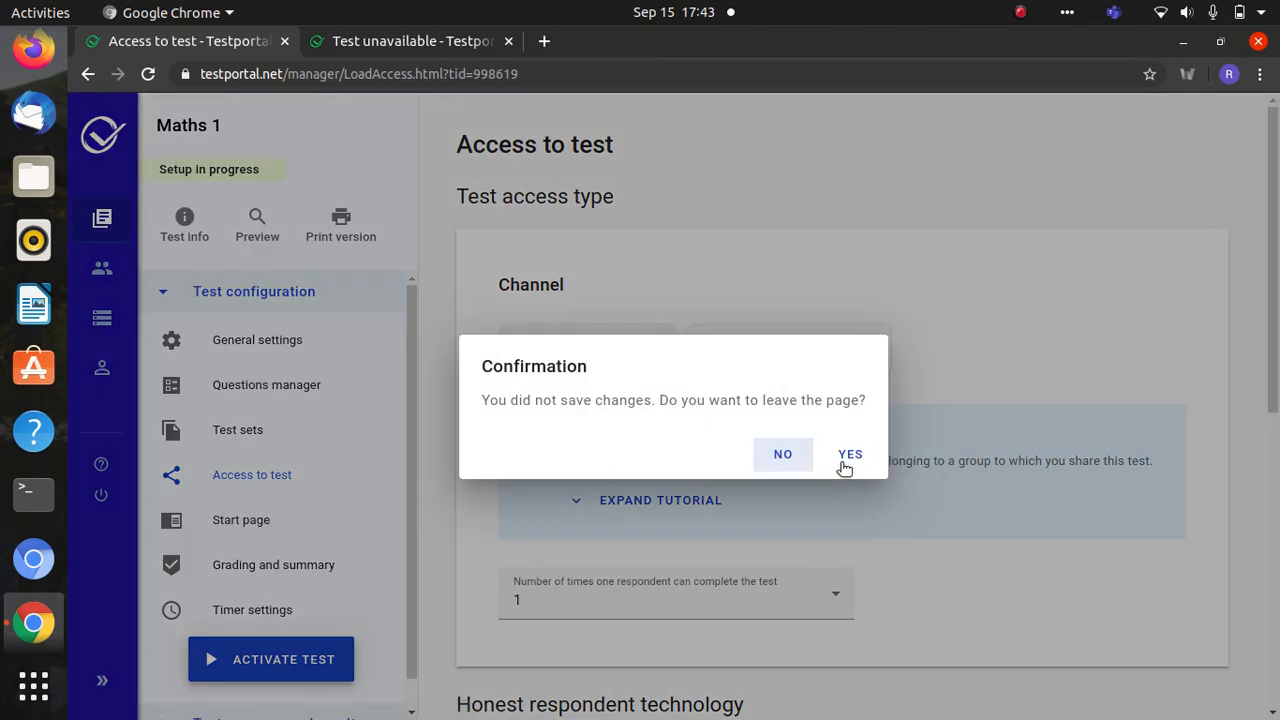
left_click(847, 462)
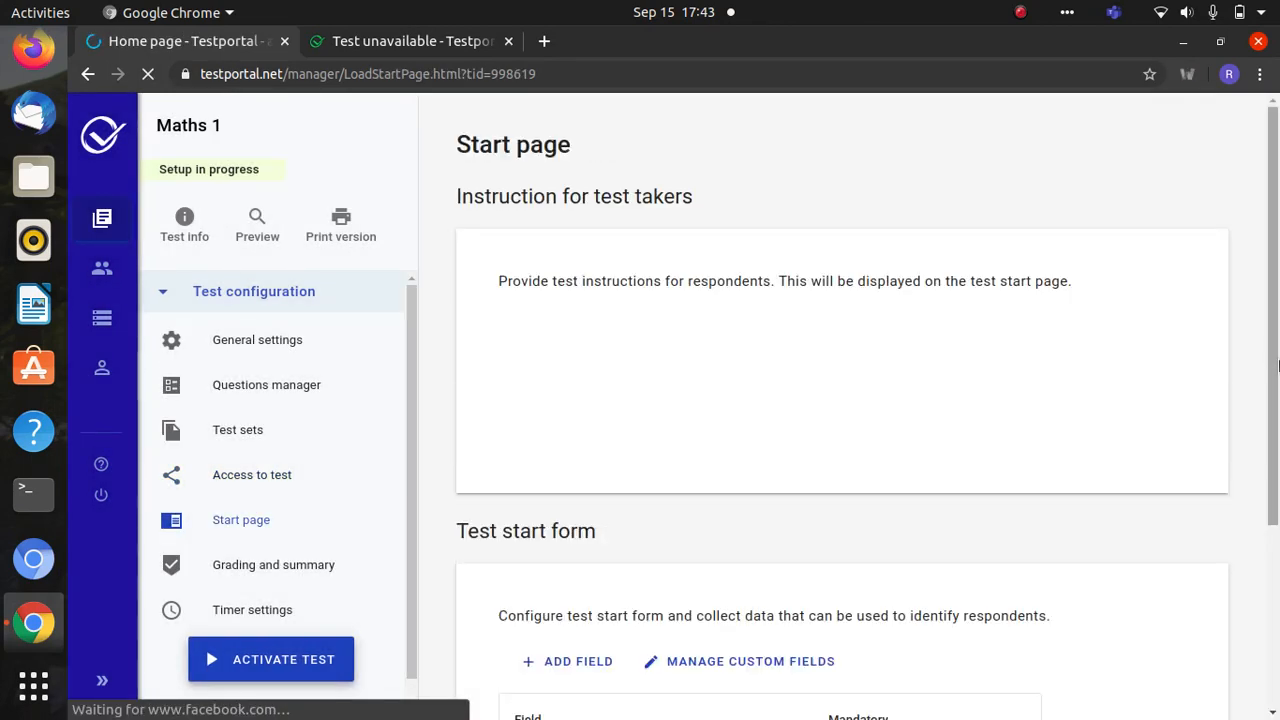
- Keep First name and Last name as start-form fields, save the form, and go to Grading and summary
left_click_drag(1276, 356, 1277, 417)
left_click_drag(1275, 358, 1274, 491)
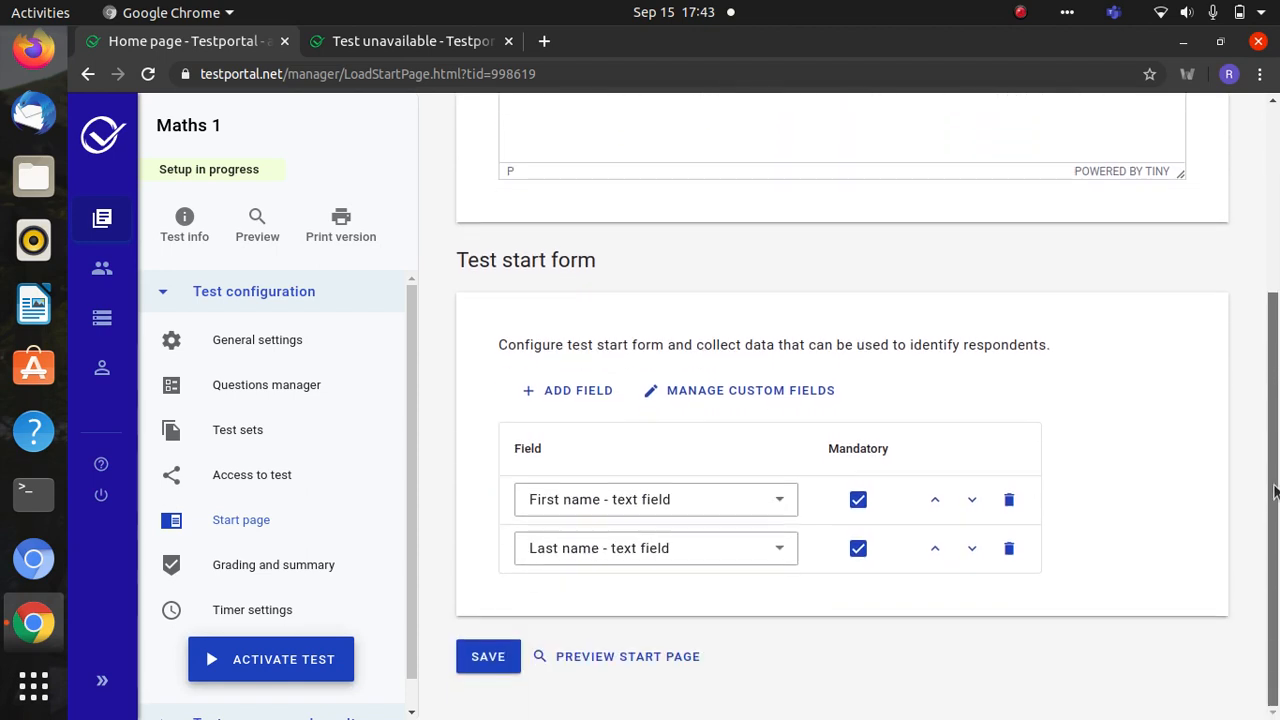
left_click(693, 497)
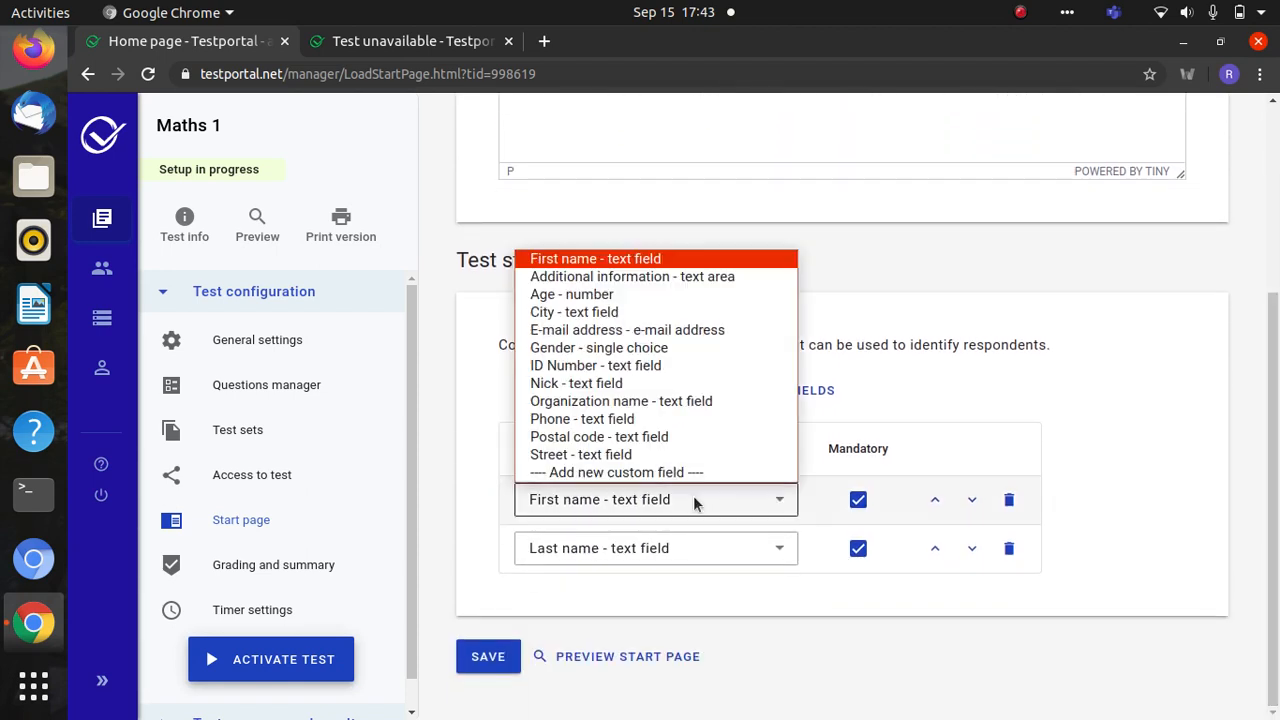
left_click(640, 258)
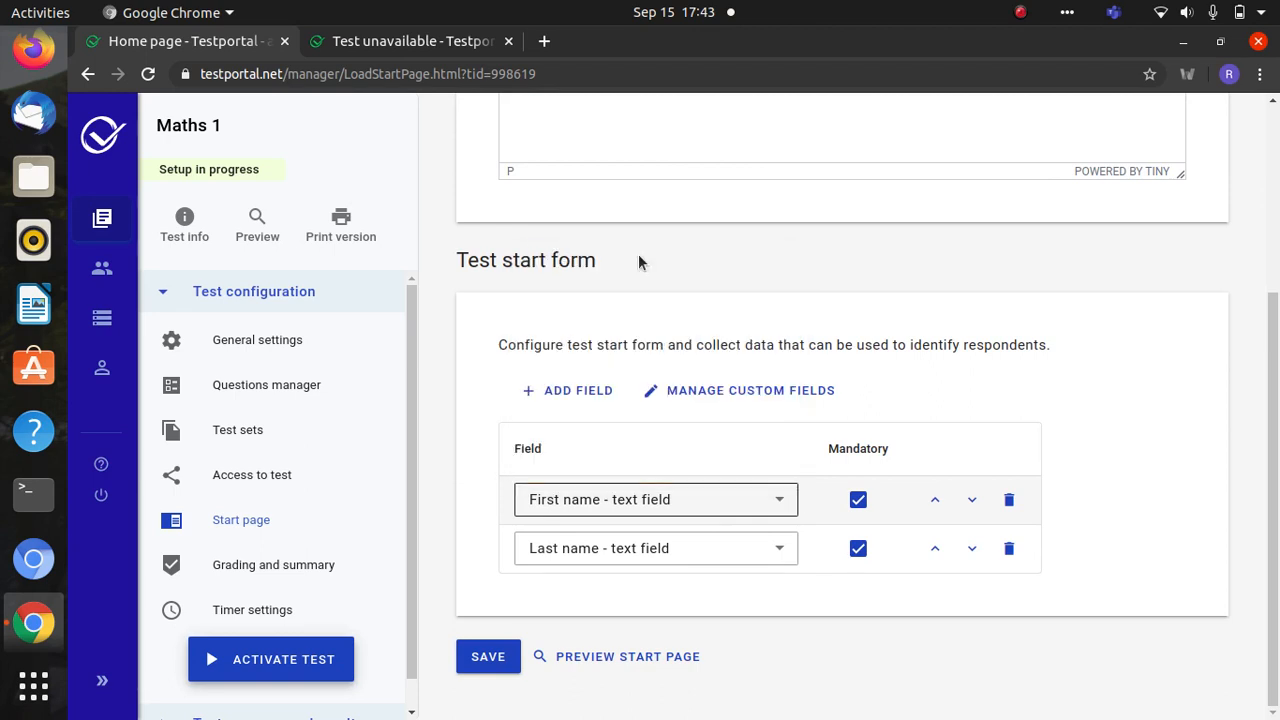
left_click(634, 500)
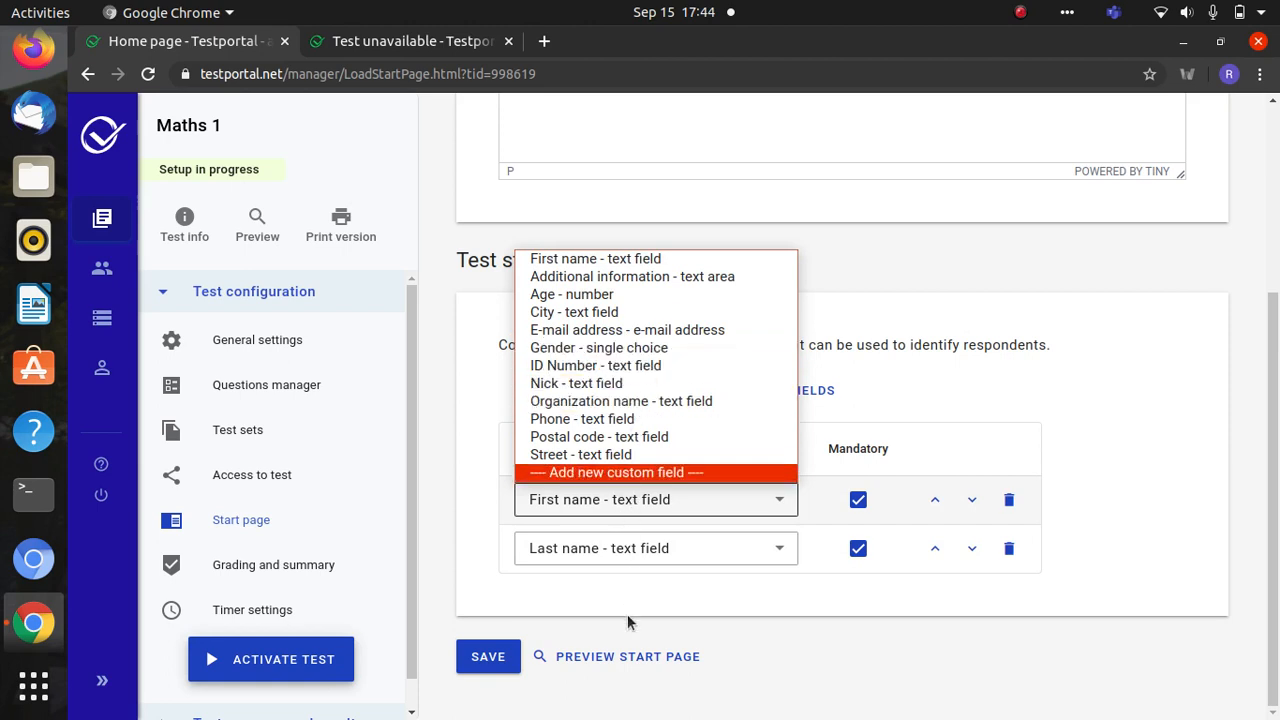
left_click(619, 584)
left_click(472, 656)
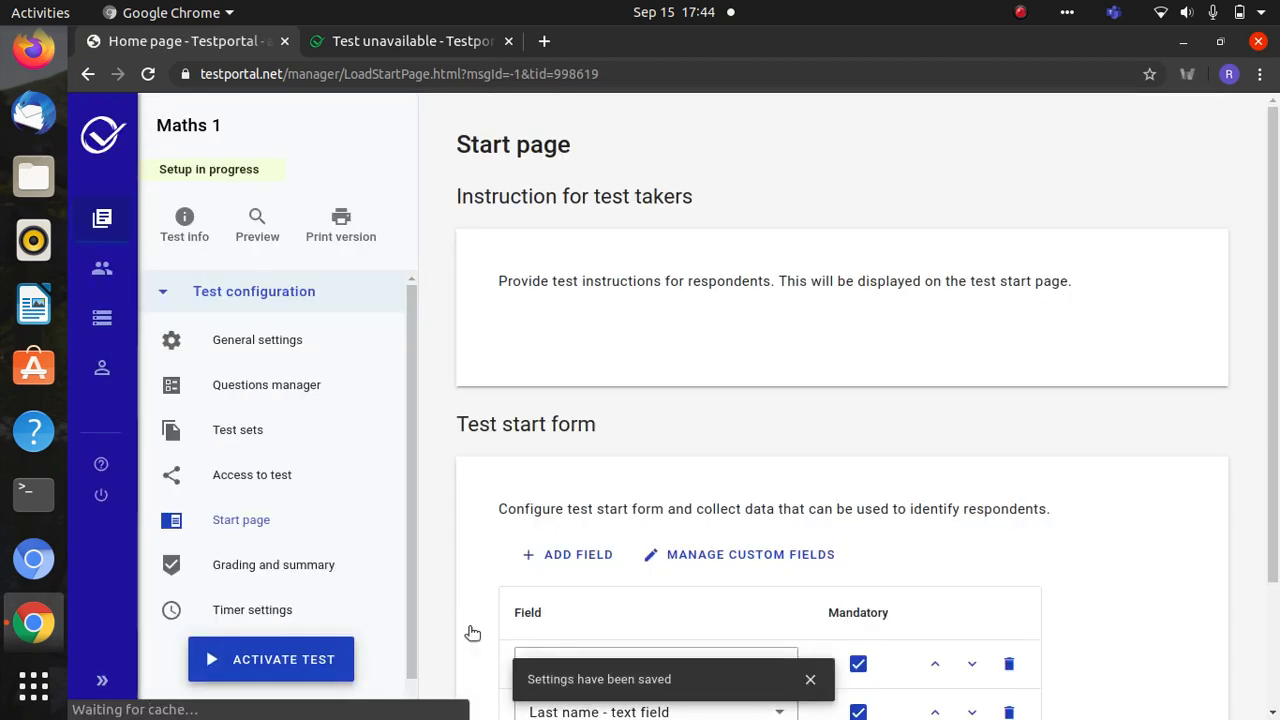
left_click(313, 568)
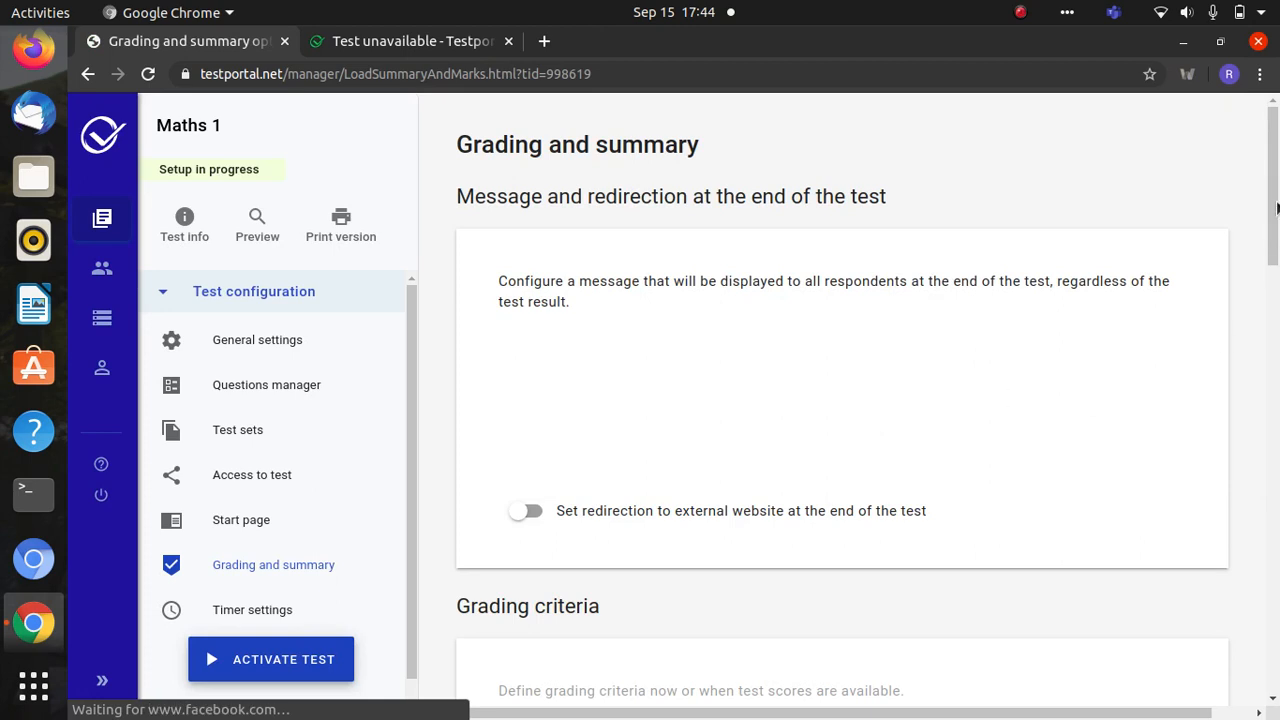
- Review the 50% pass mark and pass/fail respondent messages, then save the grading settings
left_click_drag(1276, 207, 1275, 318)
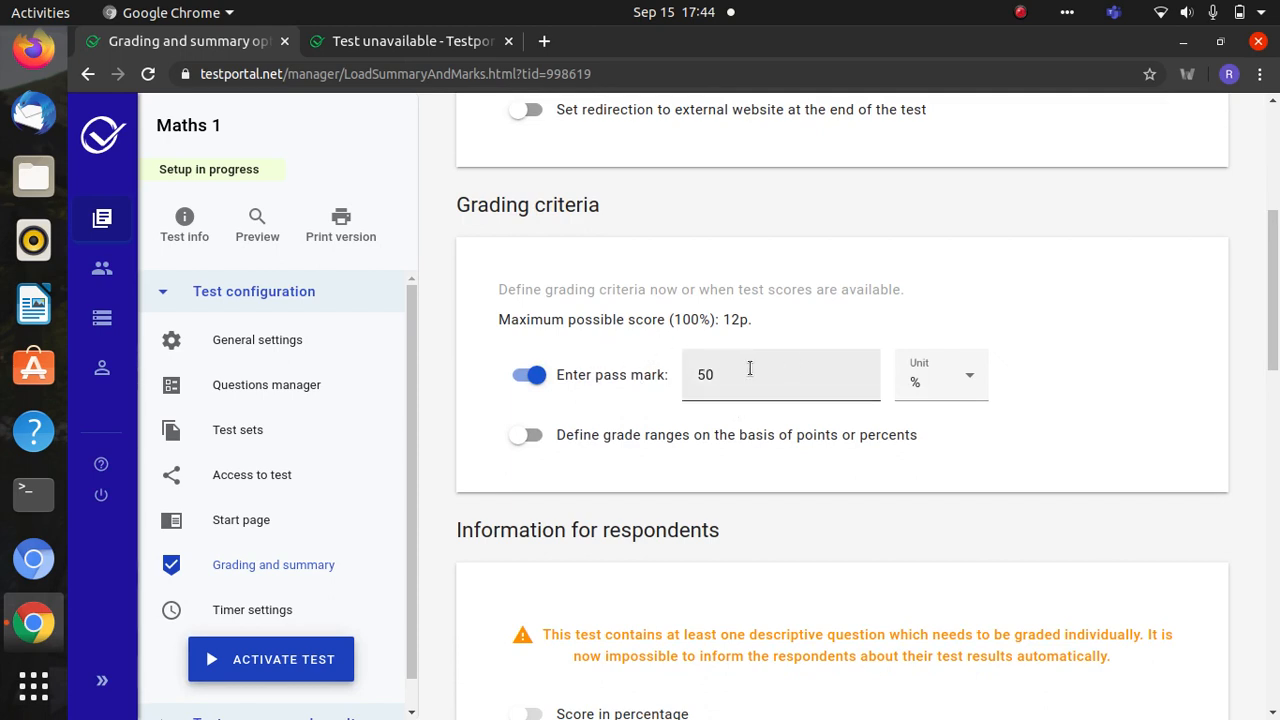
left_click_drag(1276, 332, 1277, 435)
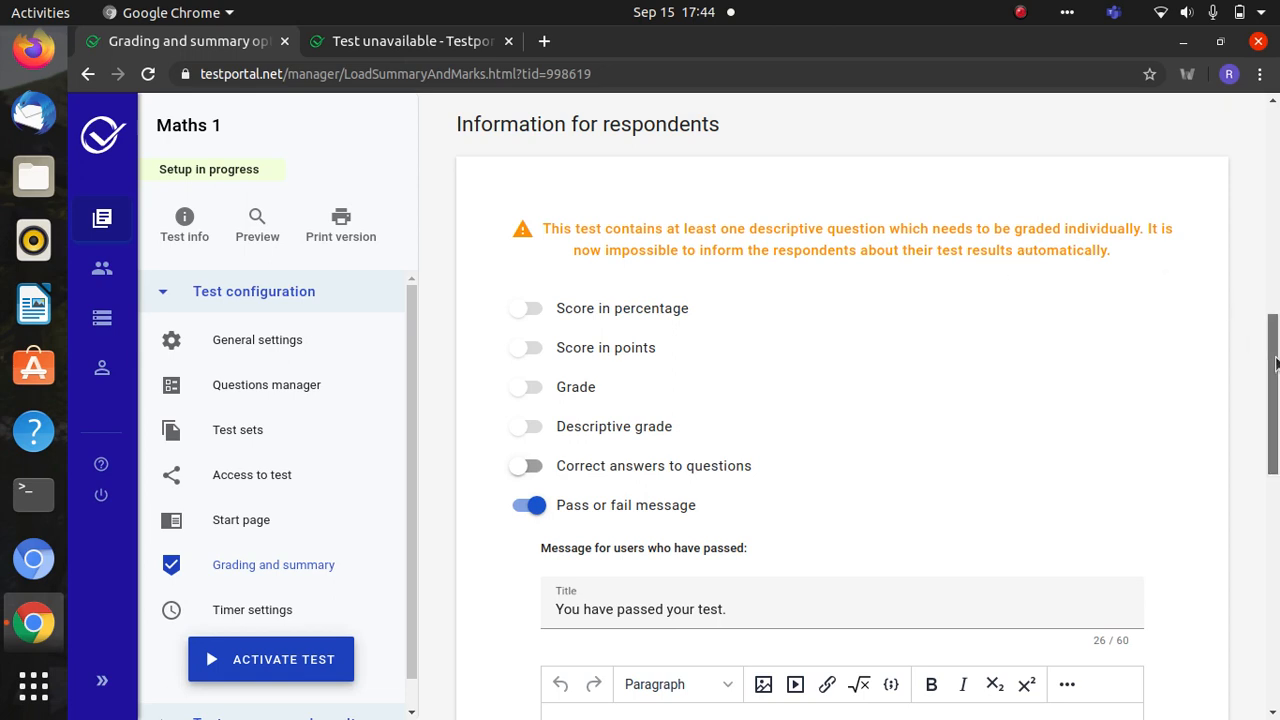
scroll(1277, 388, "down", 2)
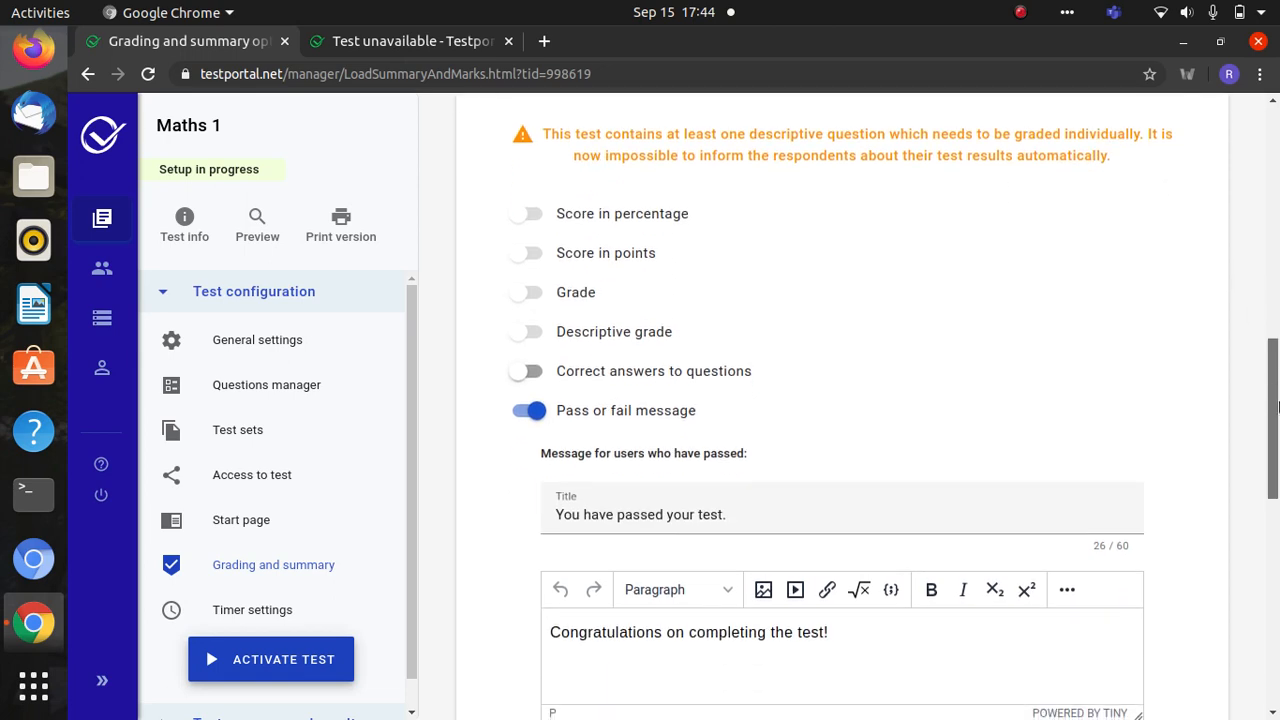
left_click_drag(1277, 405, 1277, 606)
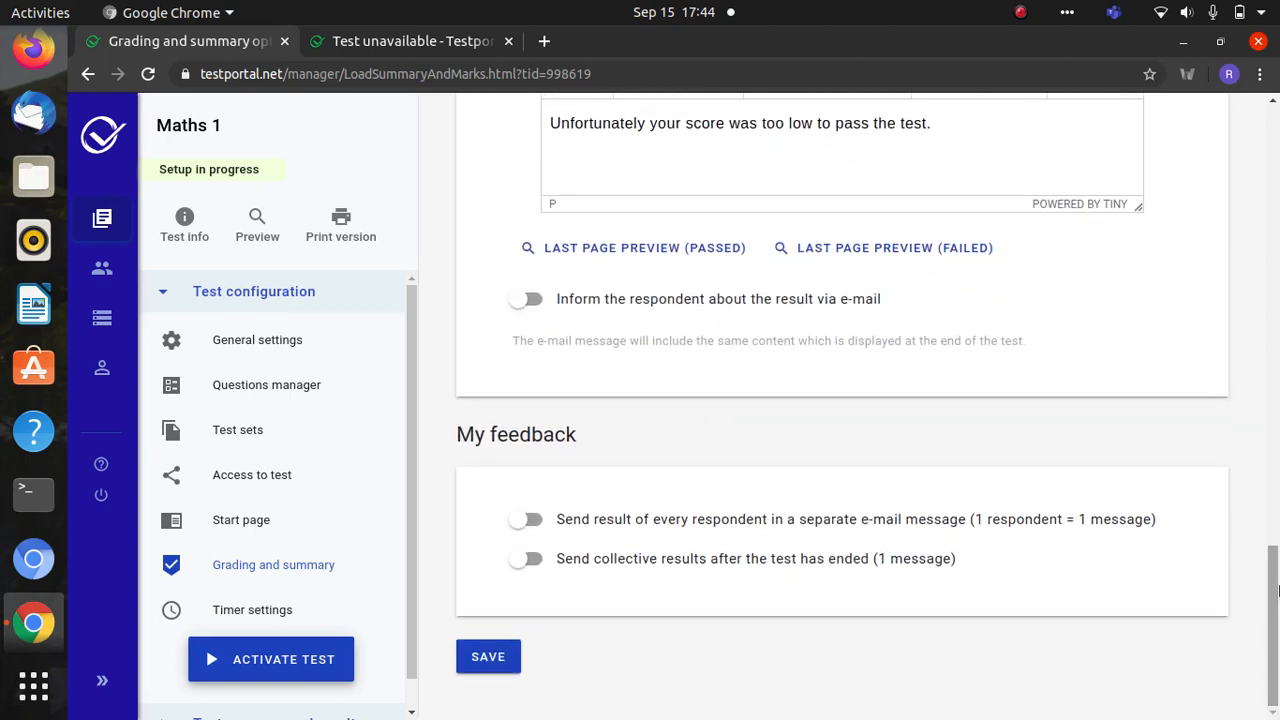
left_click(480, 657)
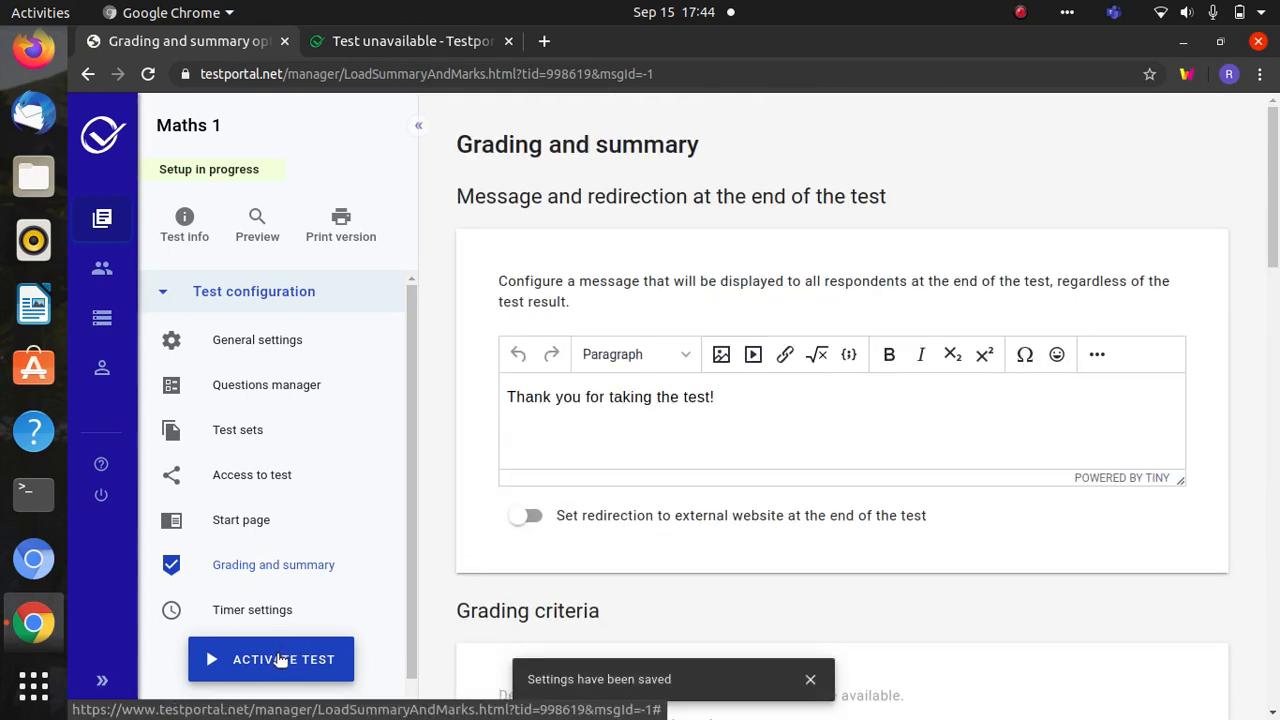
- Activate the Maths 1 test and confirm the activation notices
left_click(278, 658)
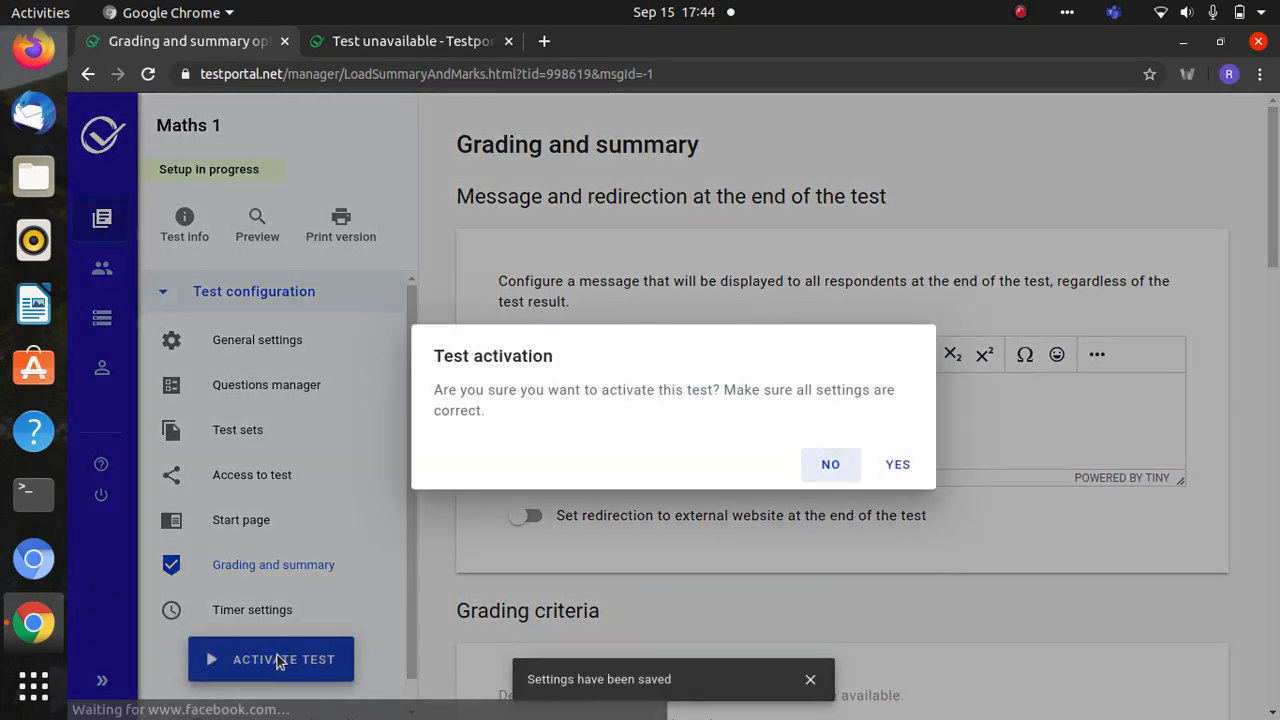
left_click(900, 465)
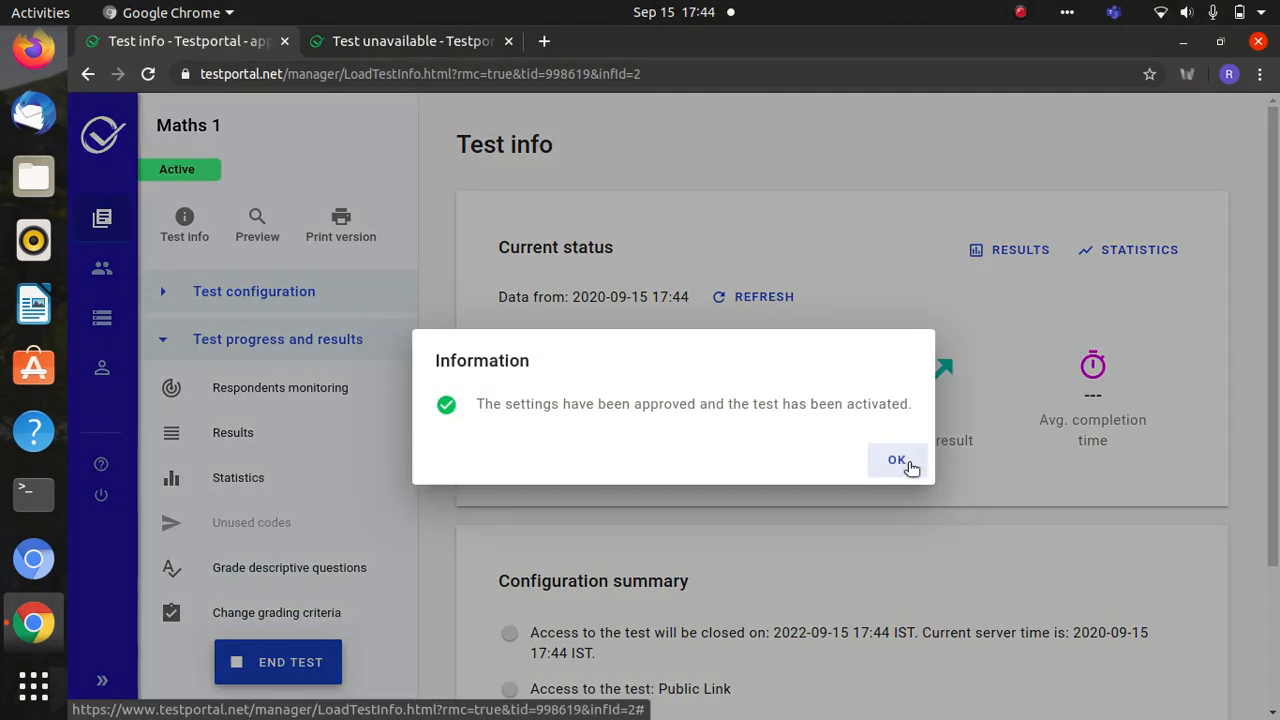
left_click(897, 460)
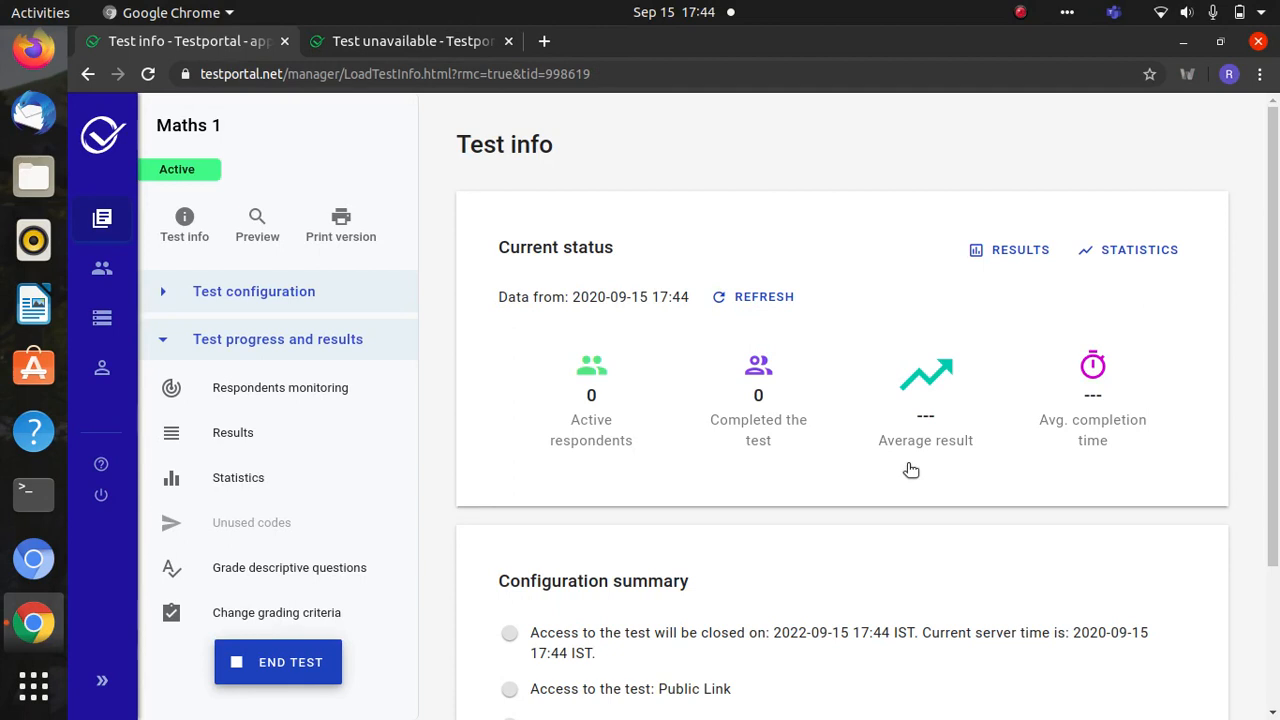
- Reload the test's public link in the second tab to show the start form
left_click(413, 47)
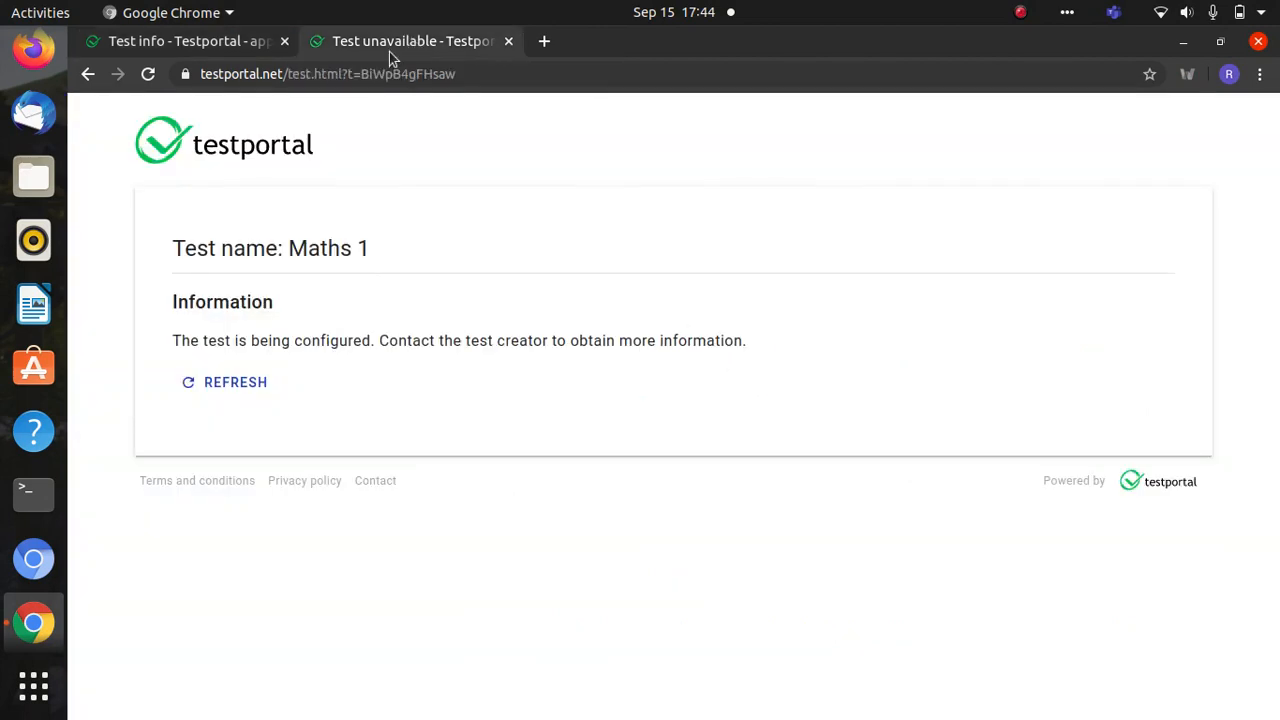
left_click(374, 74)
key("Return")
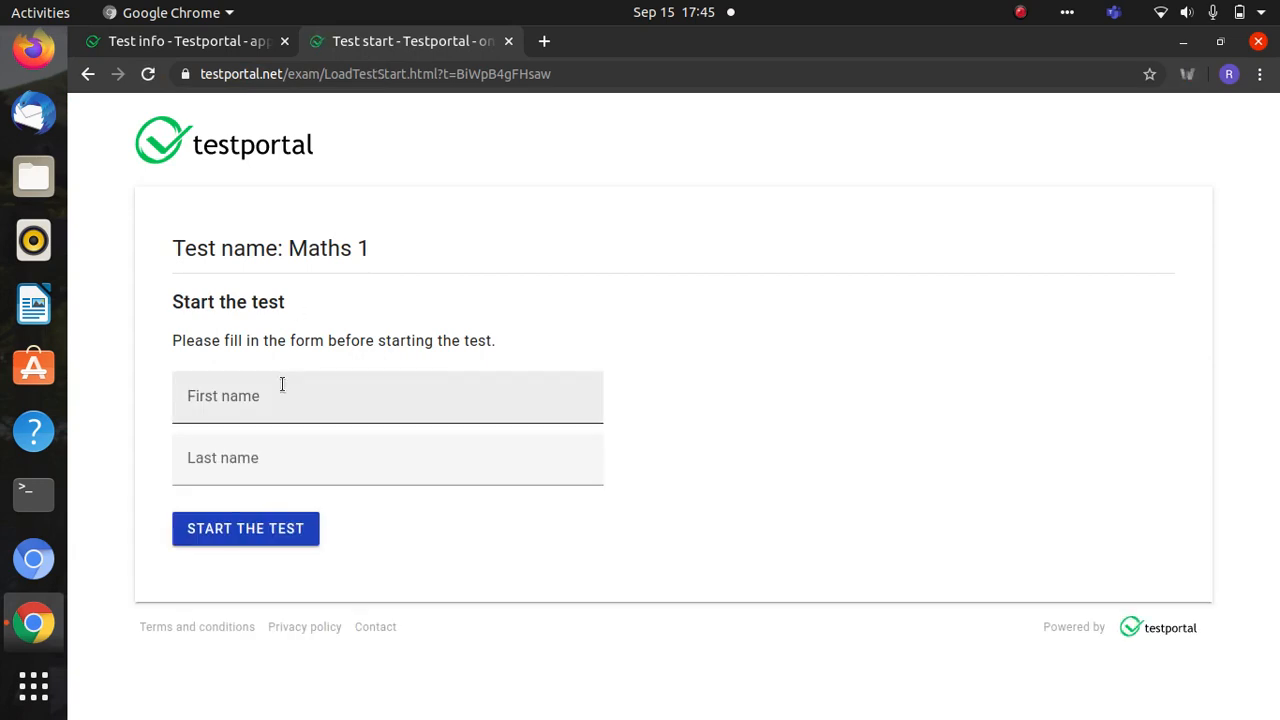
- Enter the respondent's first and last name, start Maths 1, and submit question 1's answer
left_click(228, 400)
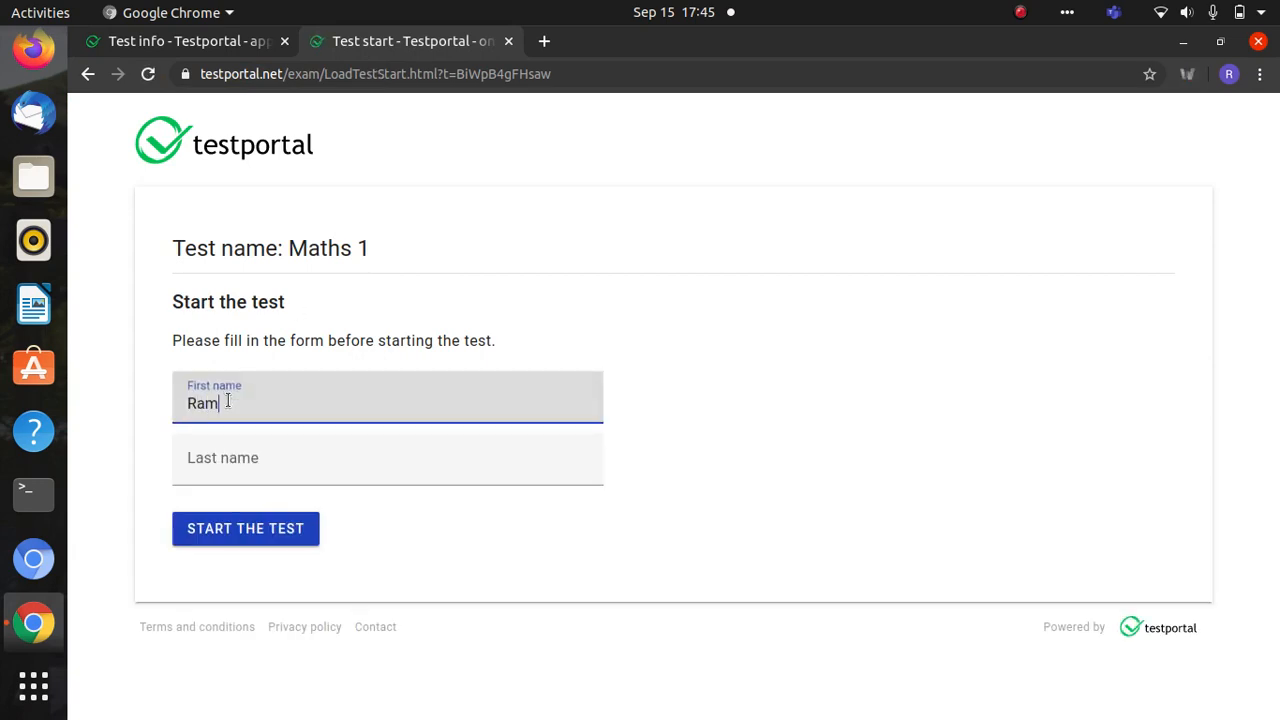
type("Ram")
left_click(215, 464)
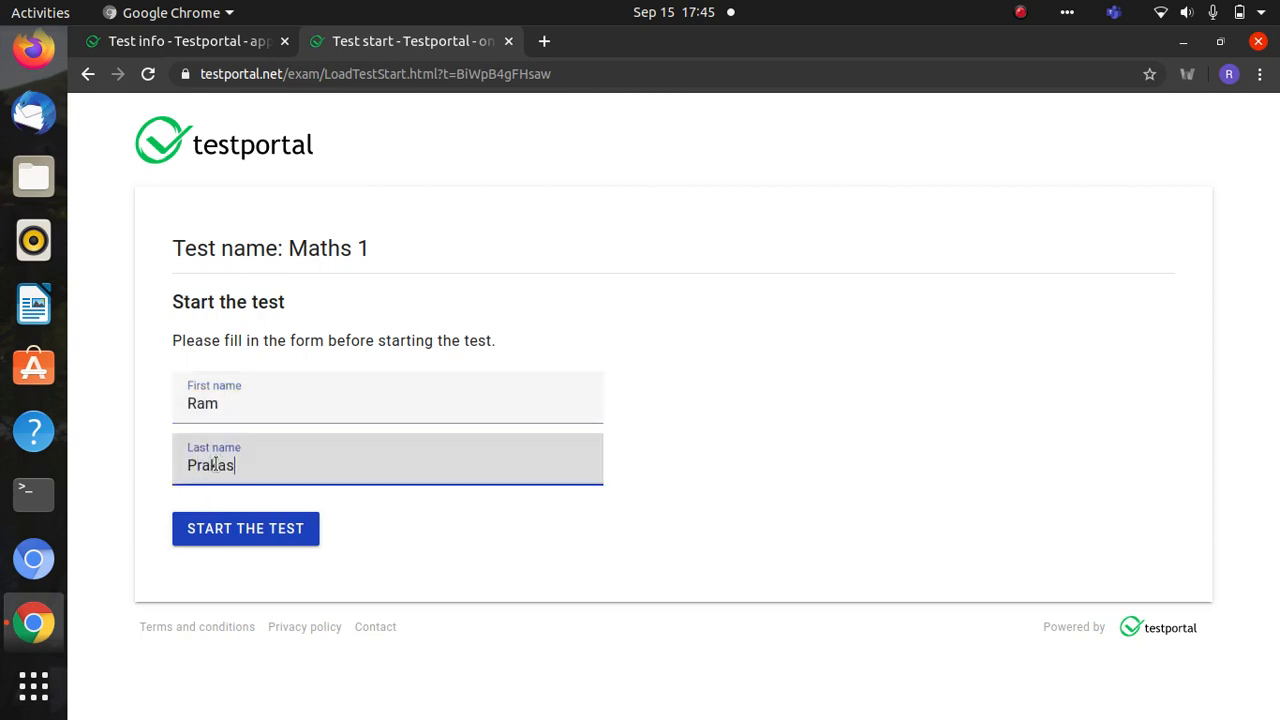
left_click(231, 525)
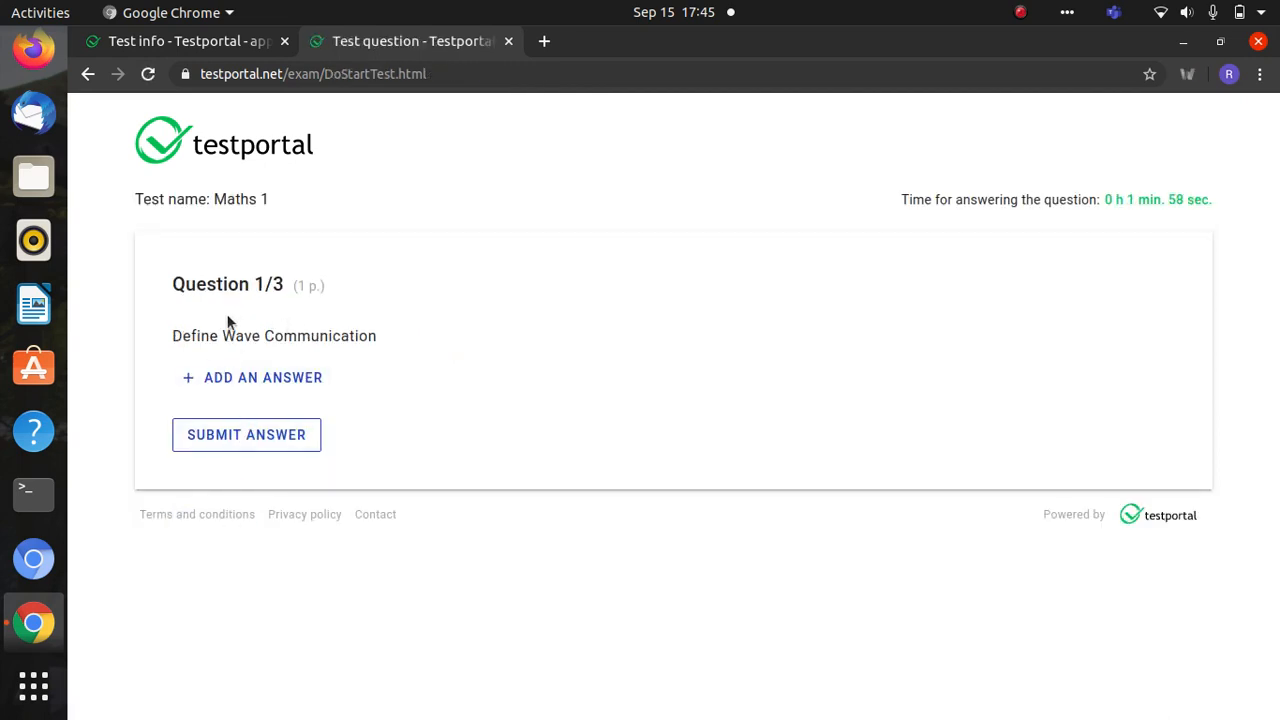
left_click(260, 380)
left_click(226, 423)
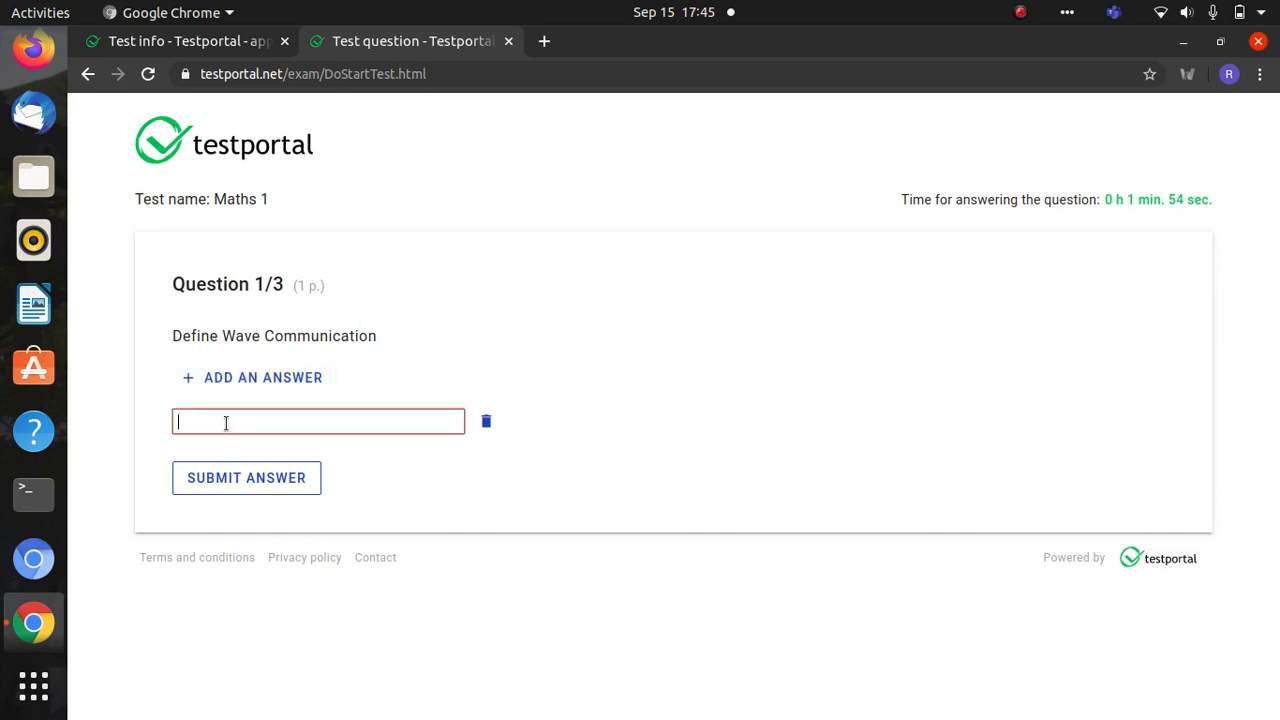
left_click(243, 487)
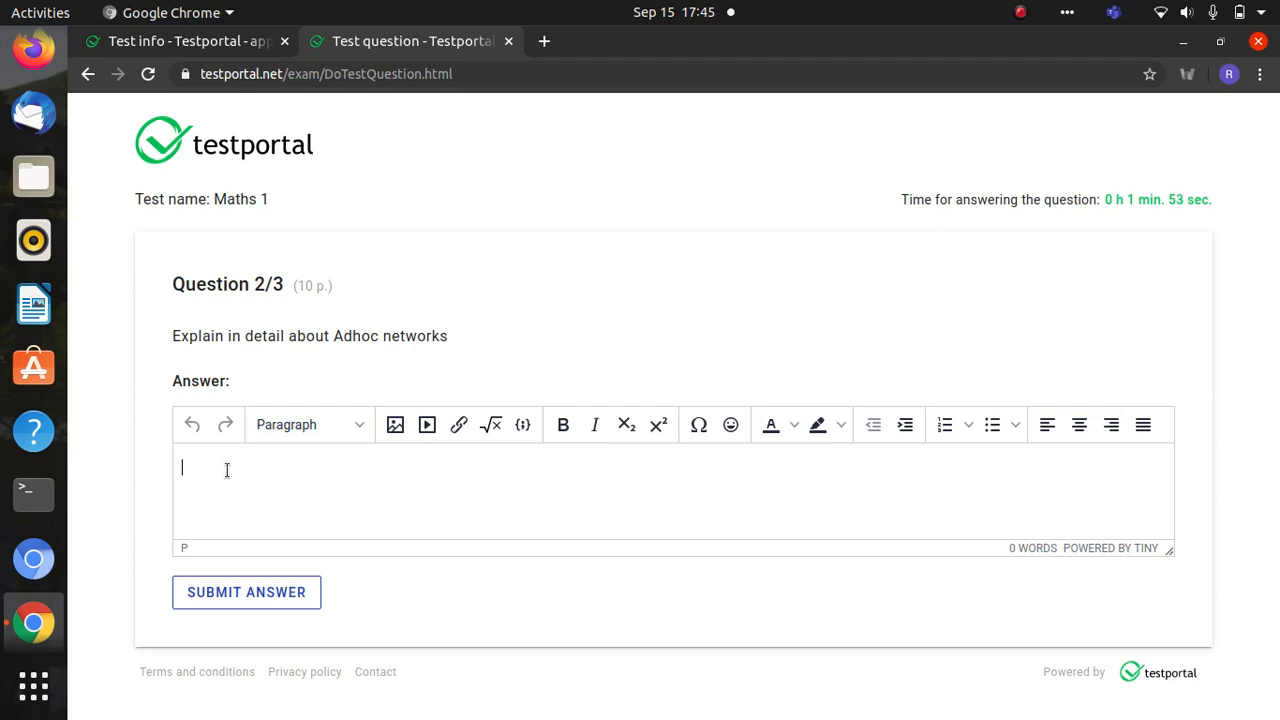
- Answer the Adhoc networks question with sample text, choose 7 for √10, and finish the test
left_click(227, 470)
type("jhbdchsdbcjsdbvjsnvkjfdmnbdfmnf bdvm nbmvnbfvmbndfmbnfb")
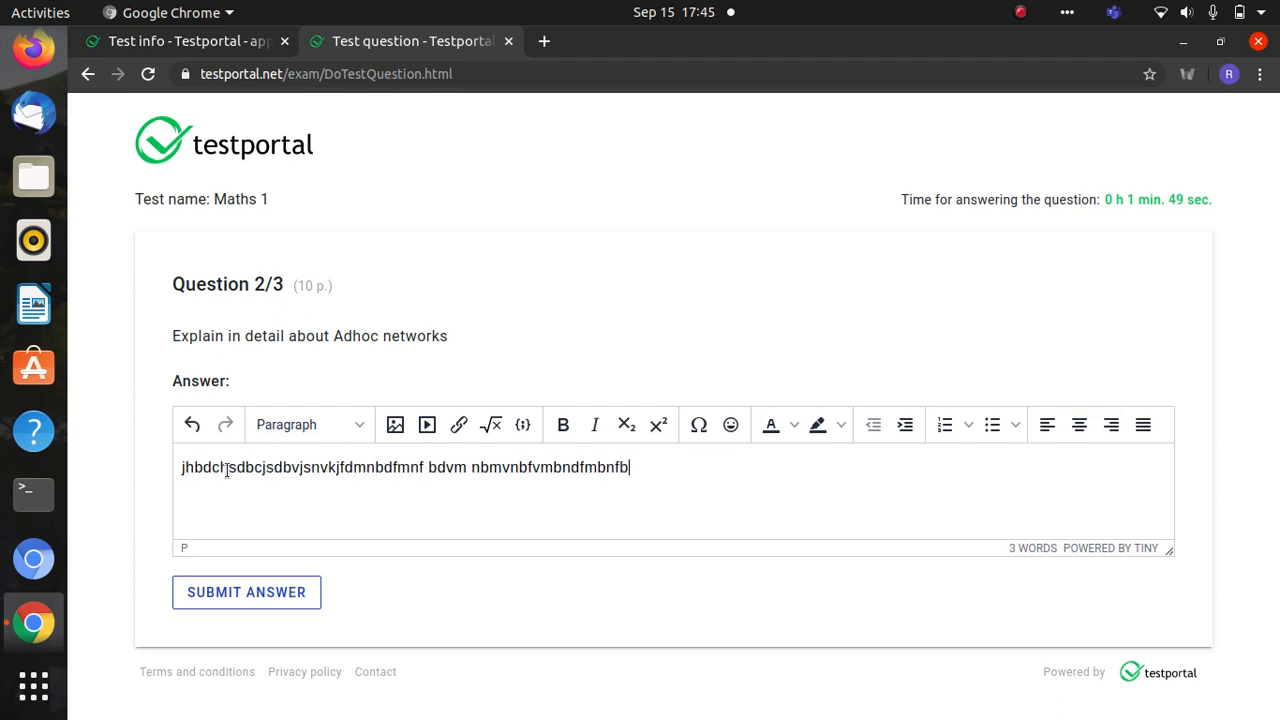
left_click(204, 594)
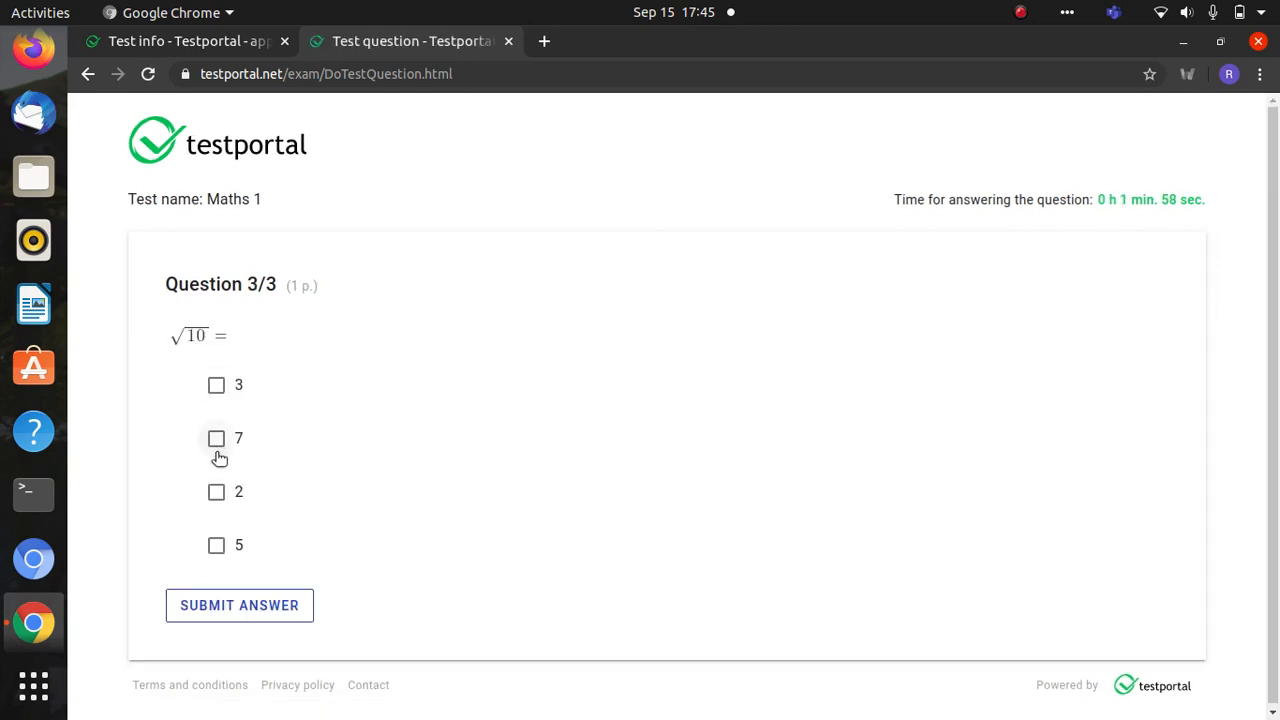
left_click(219, 437)
left_click(222, 604)
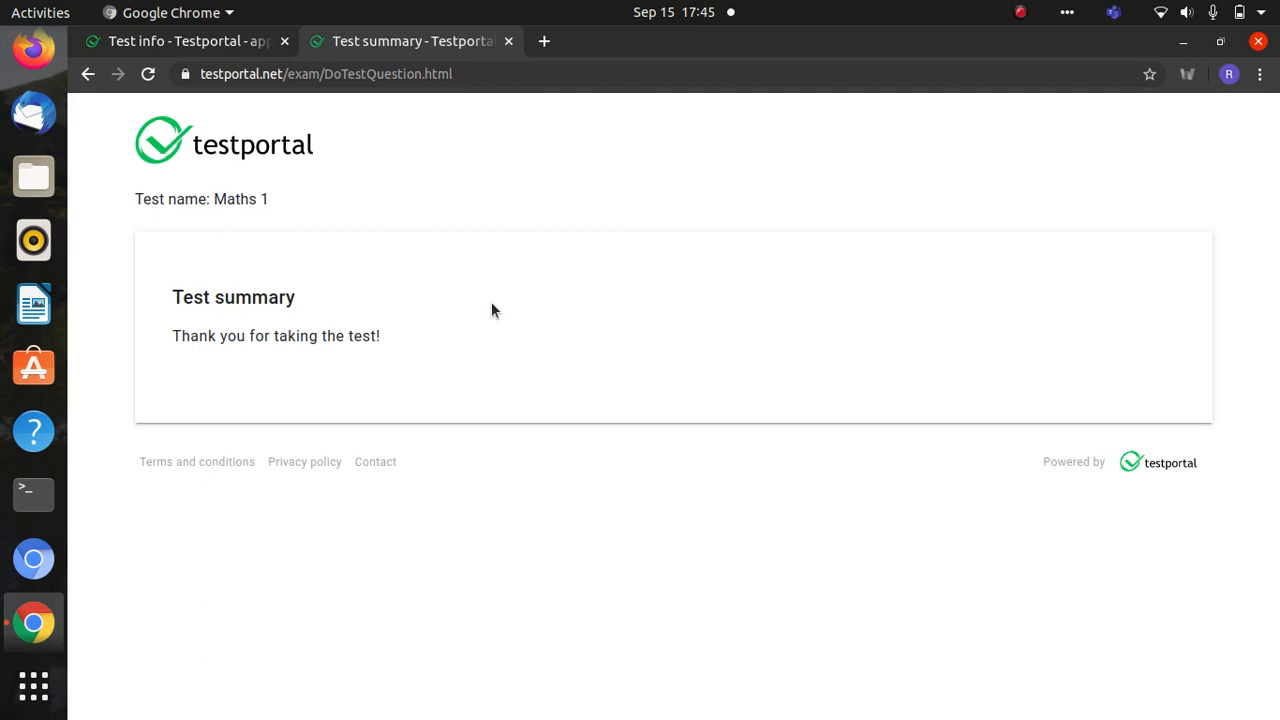
left_click(196, 44)
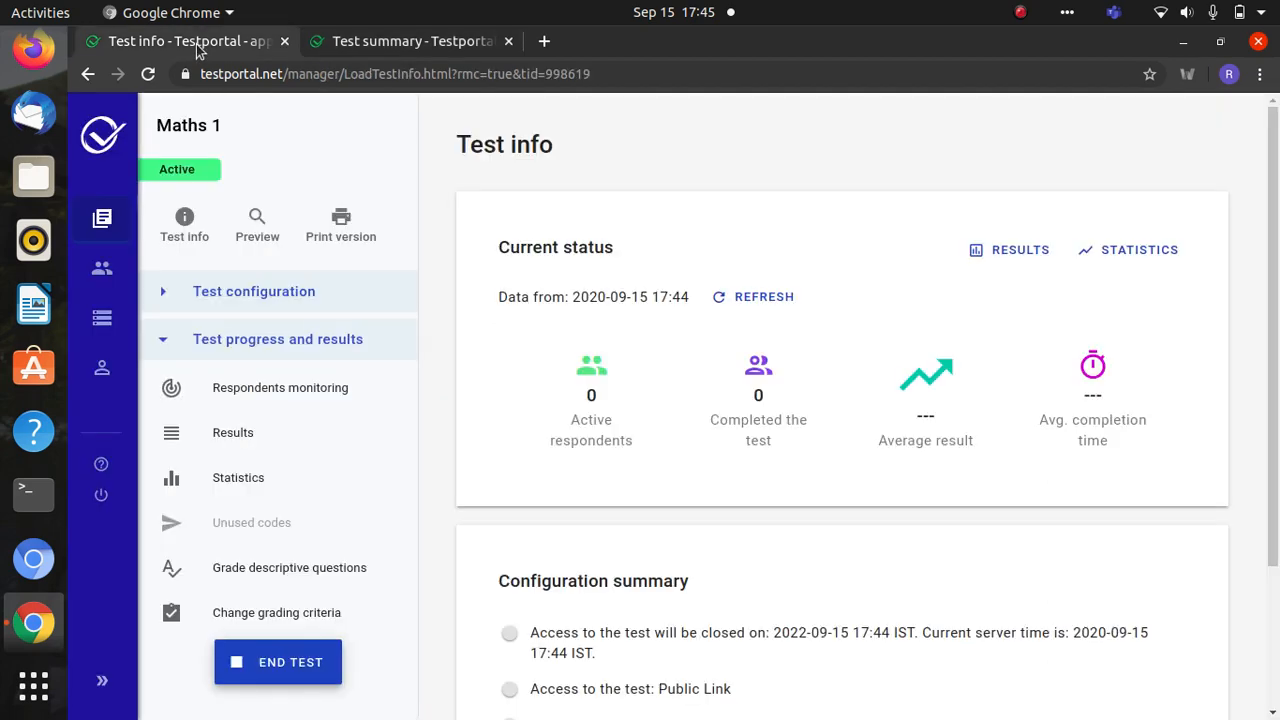
- Open Maths 1 results and the respondent's detailed results, then go to Grade descriptive questions
left_click(1015, 246)
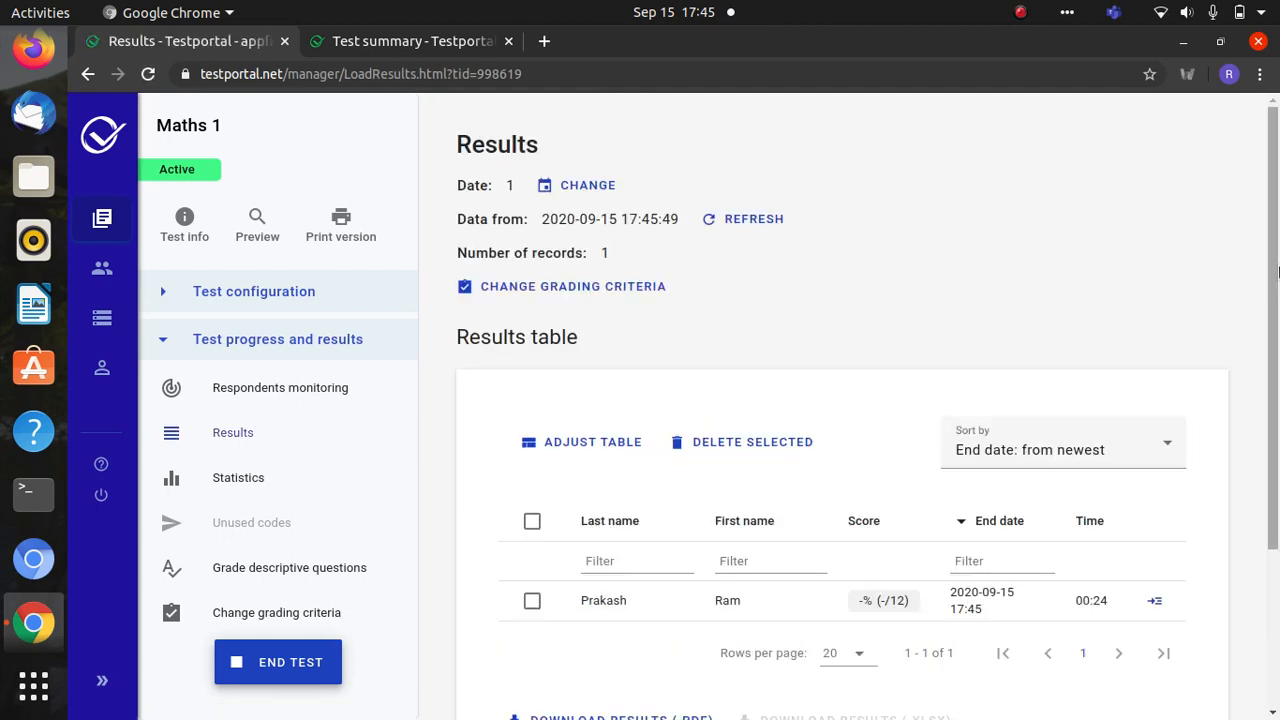
left_click_drag(1276, 264, 1278, 378)
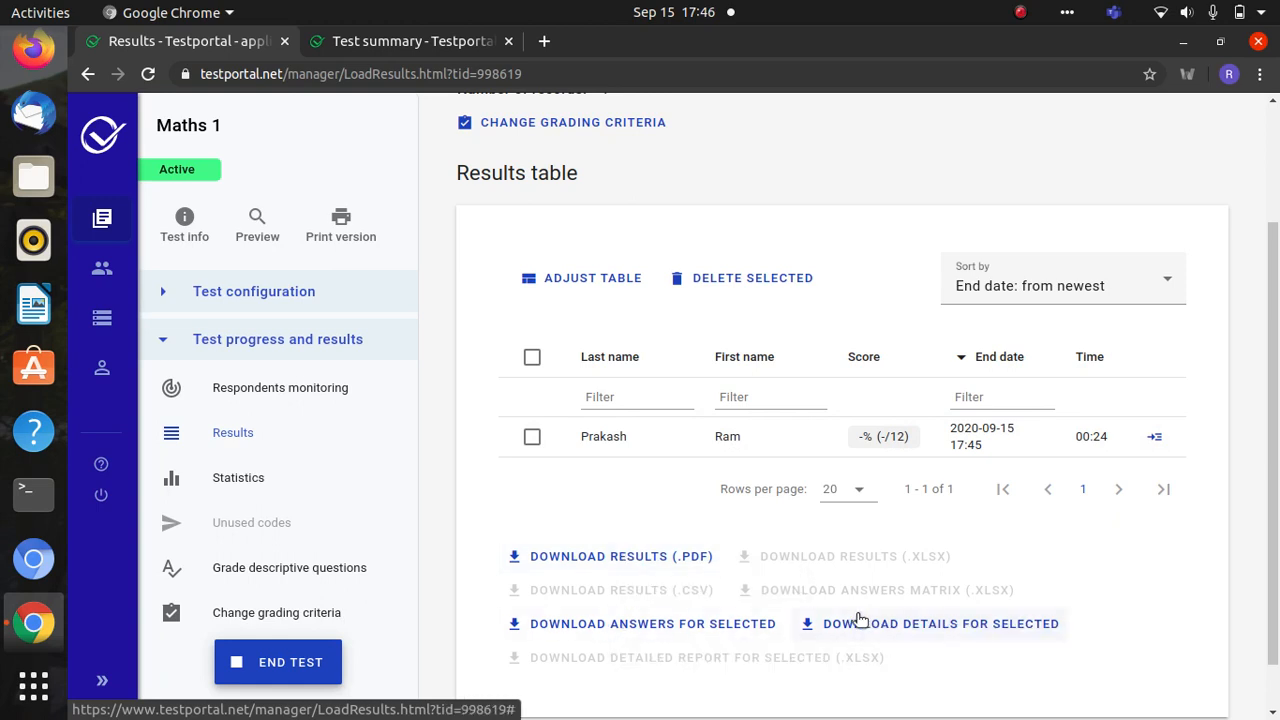
left_click(884, 440)
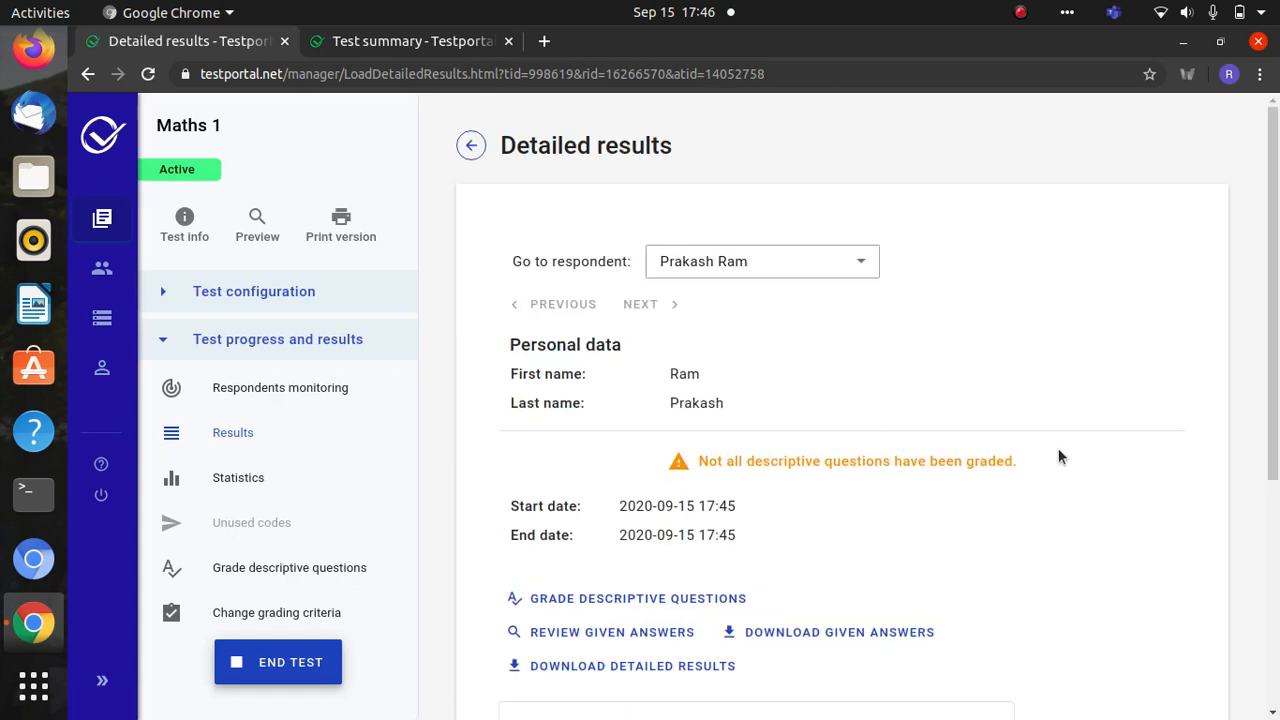
scroll(1276, 358, "down", 2)
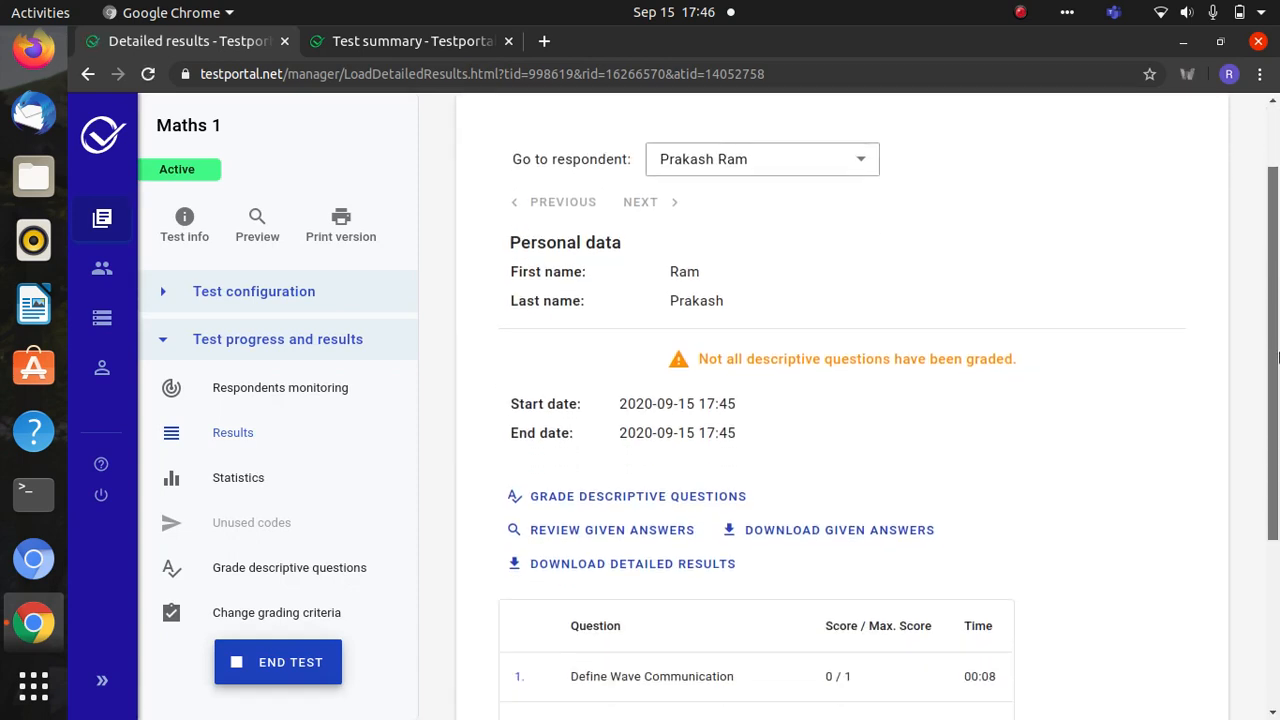
left_click_drag(1276, 358, 1270, 432)
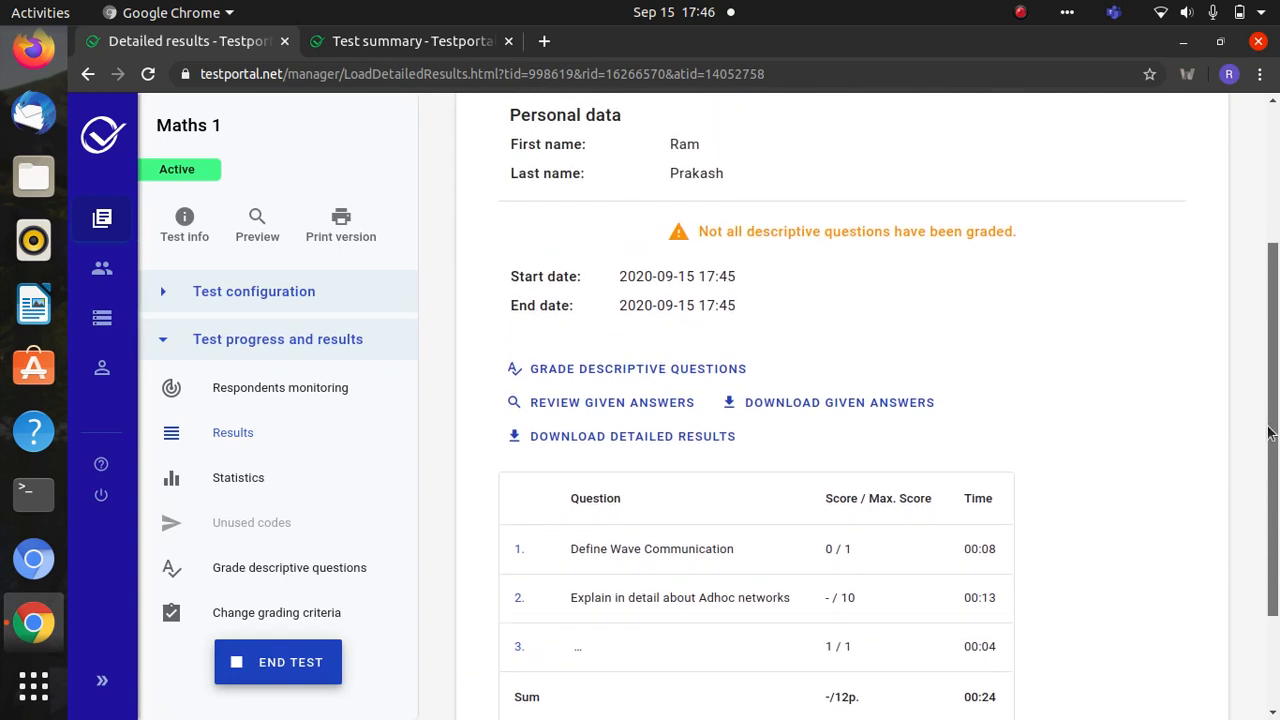
scroll(1270, 432, "down", 2)
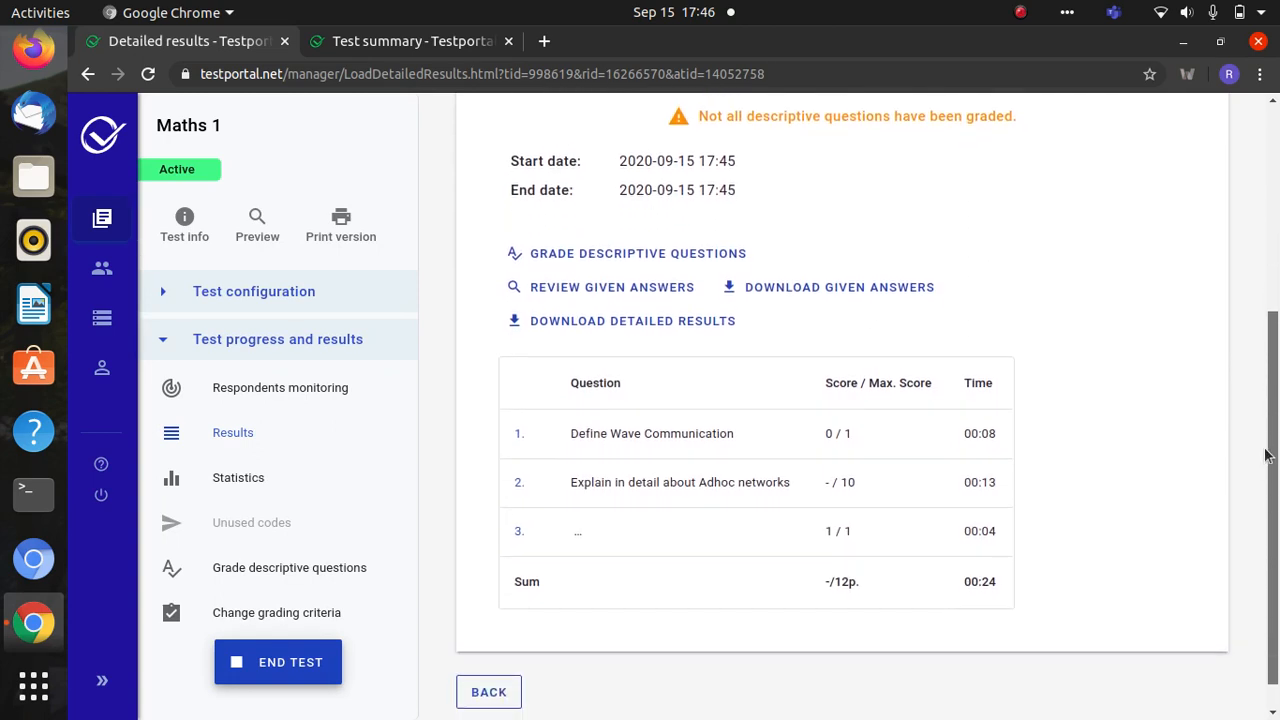
scroll(1265, 455, "up", 2)
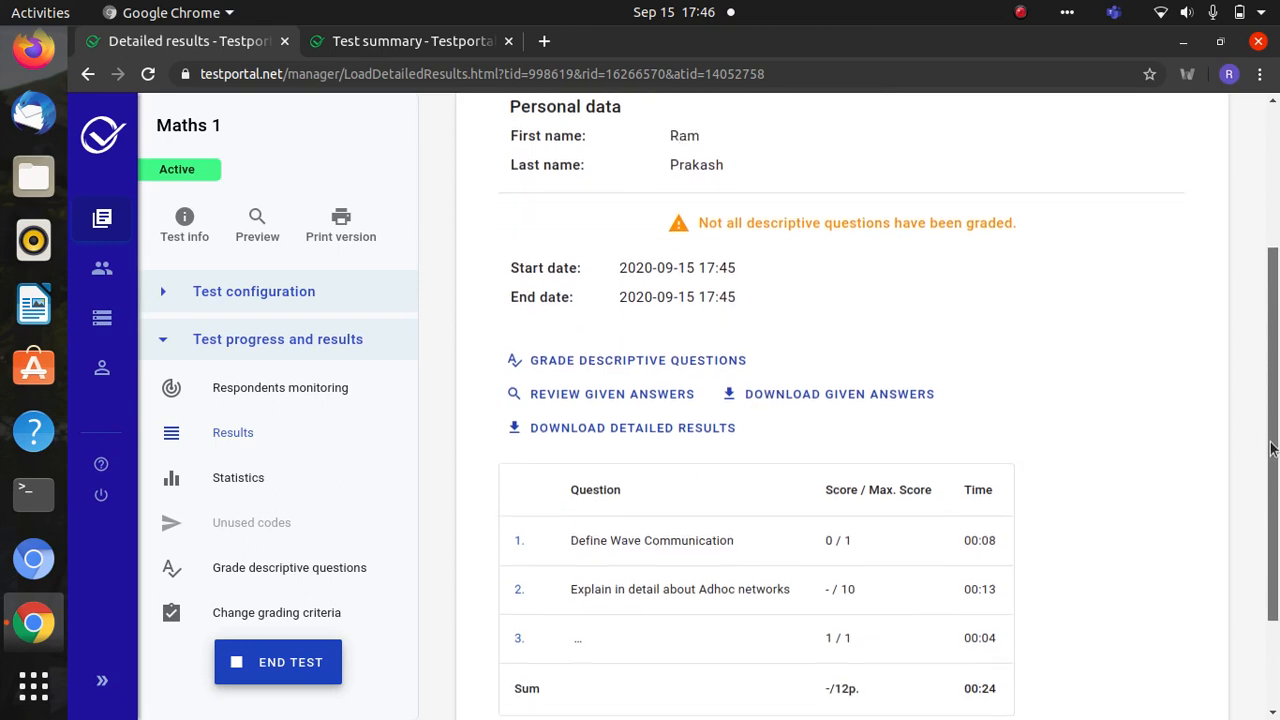
scroll(1272, 450, "down", 1)
scroll(1273, 435, "up", 1)
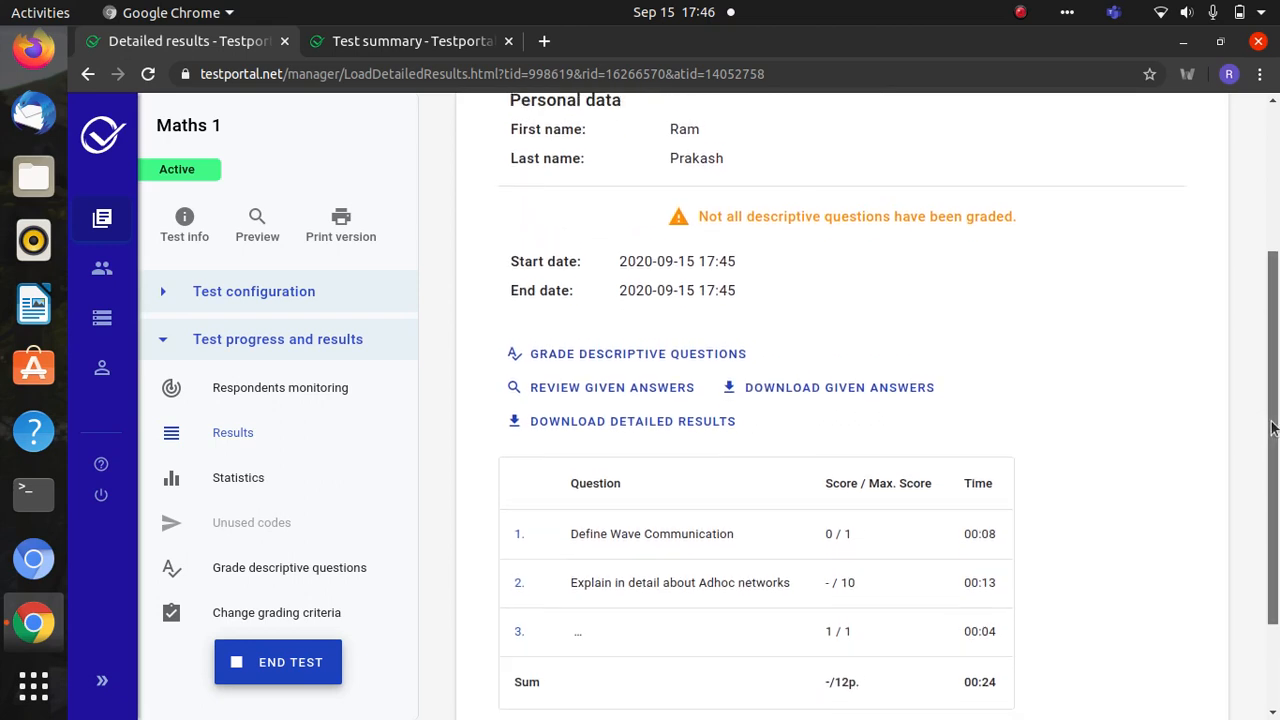
scroll(1272, 428, "up", 1)
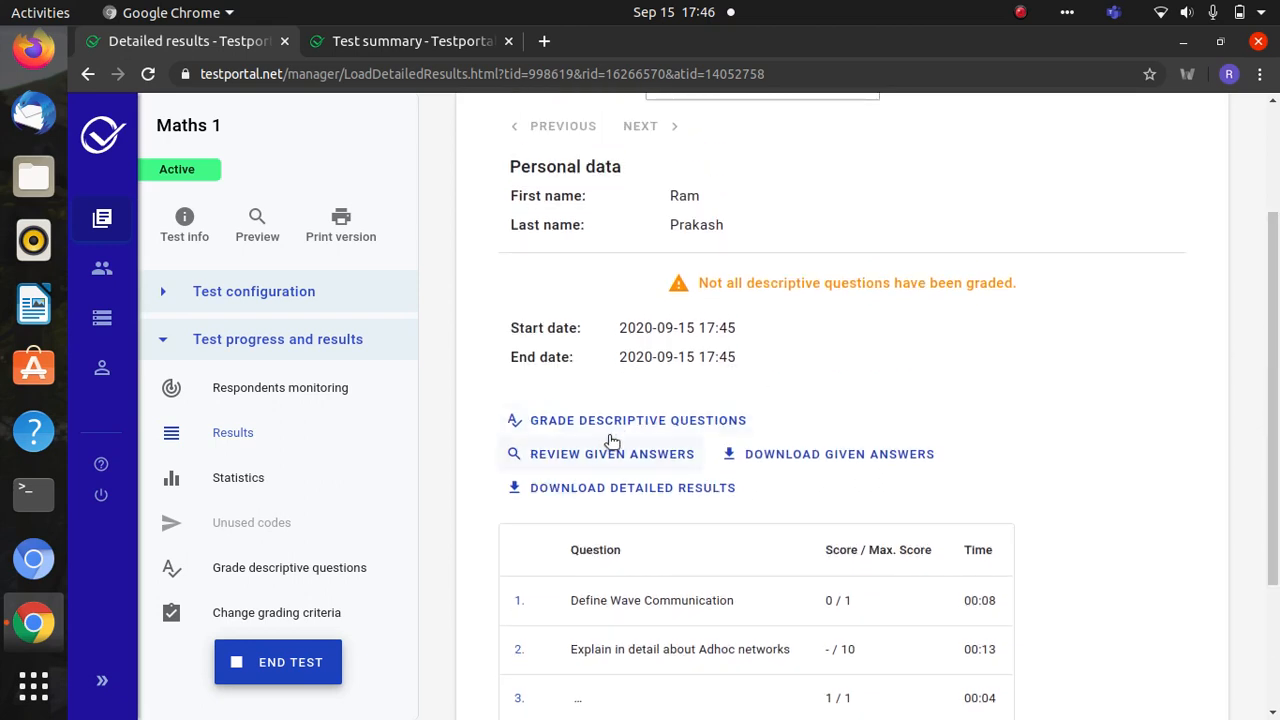
left_click(619, 422)
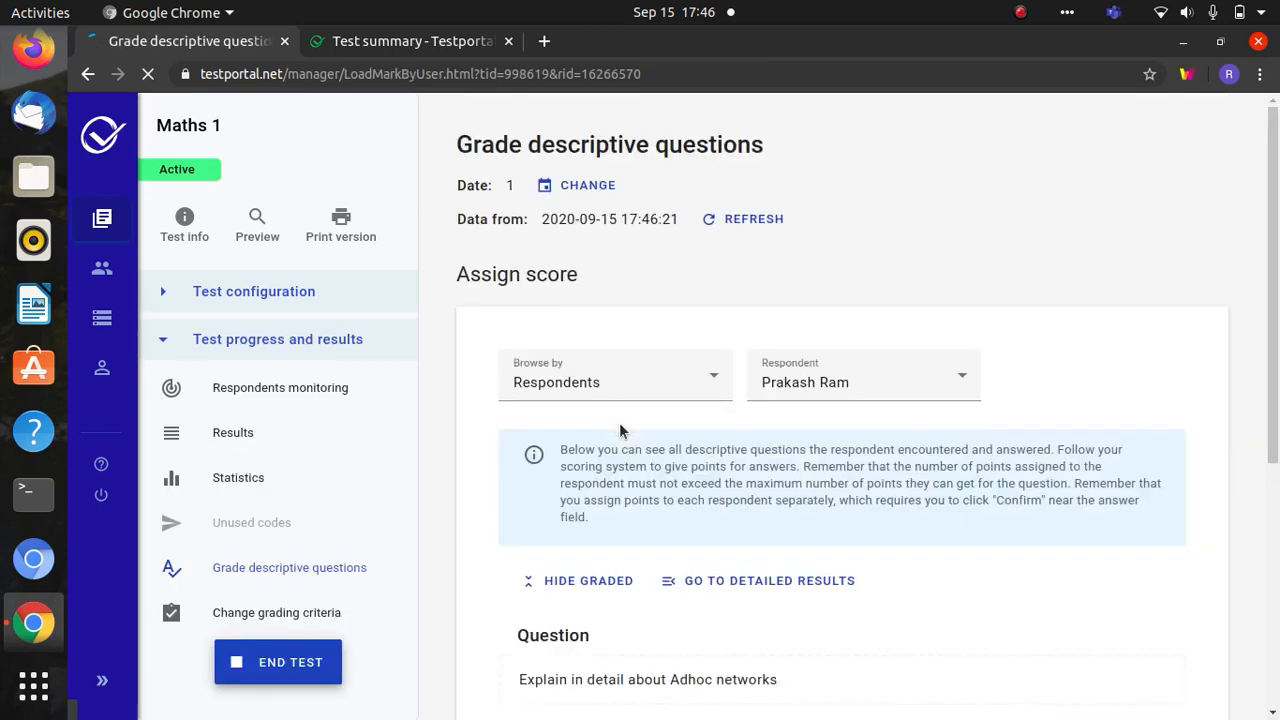
- Assign a score of 8 to the Adhoc networks answer and confirm it
left_click_drag(1274, 364, 1276, 559)
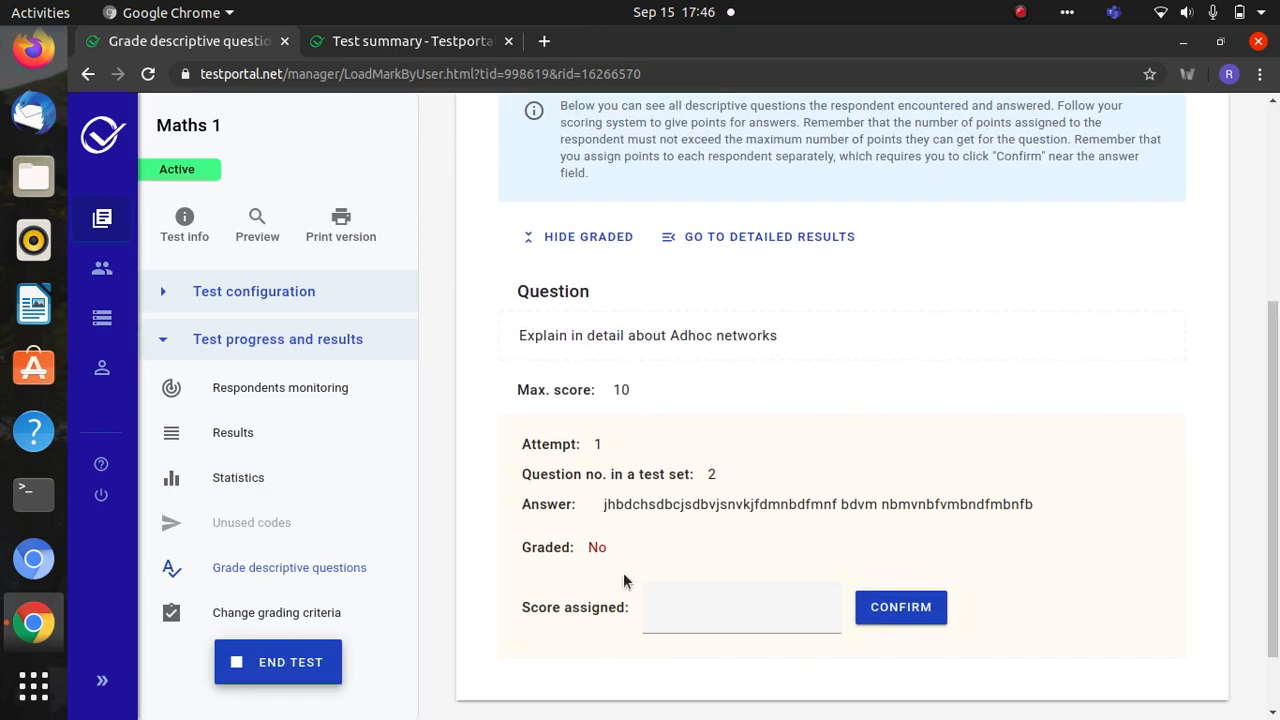
left_click(677, 623)
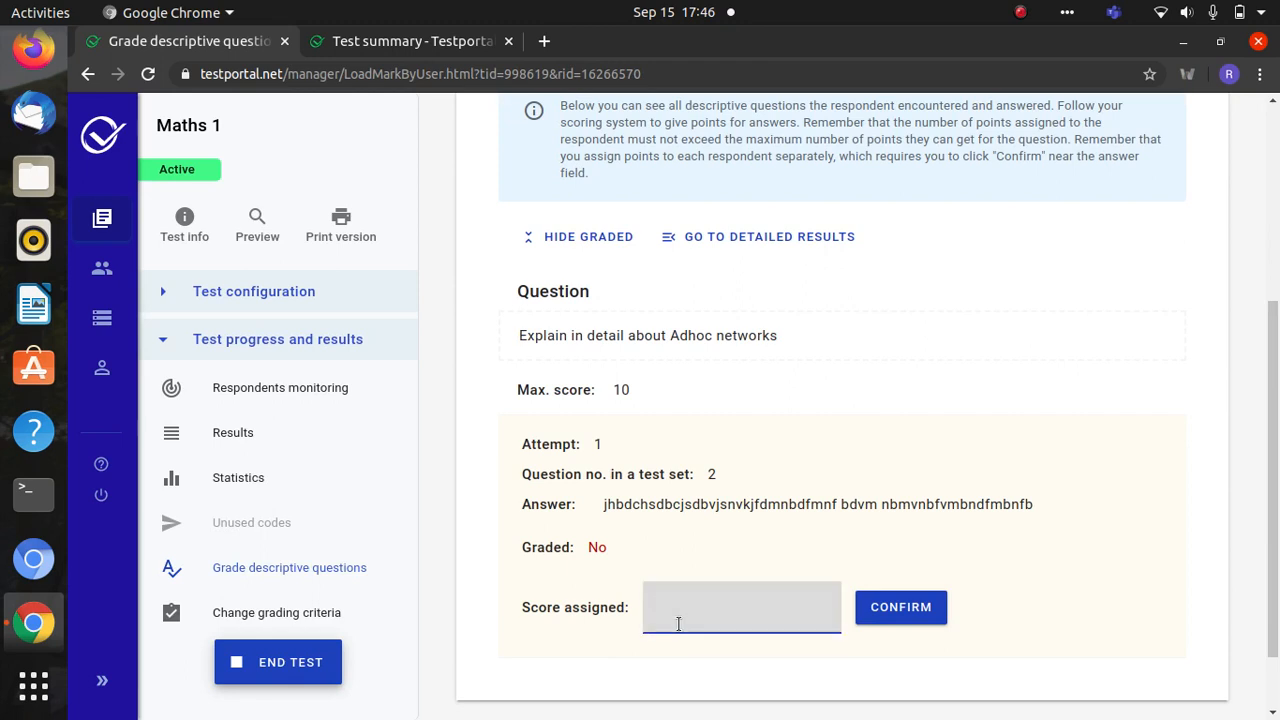
left_click(901, 625)
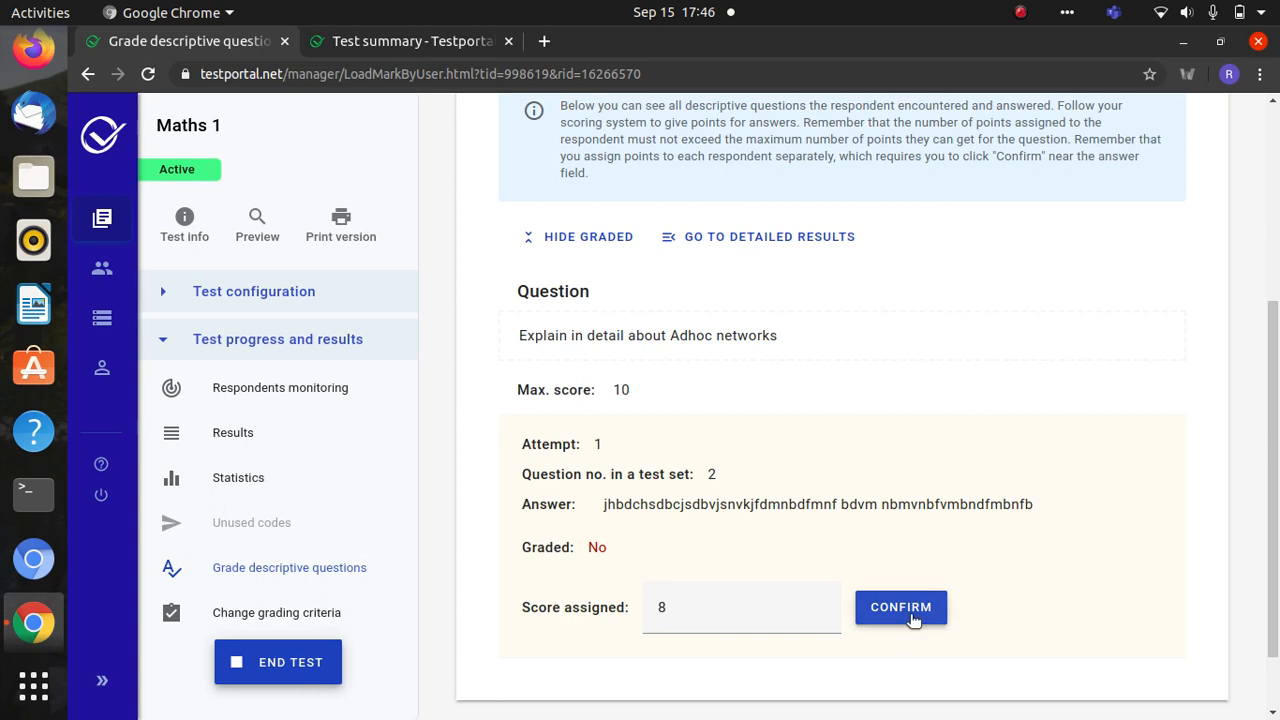
left_click(914, 613)
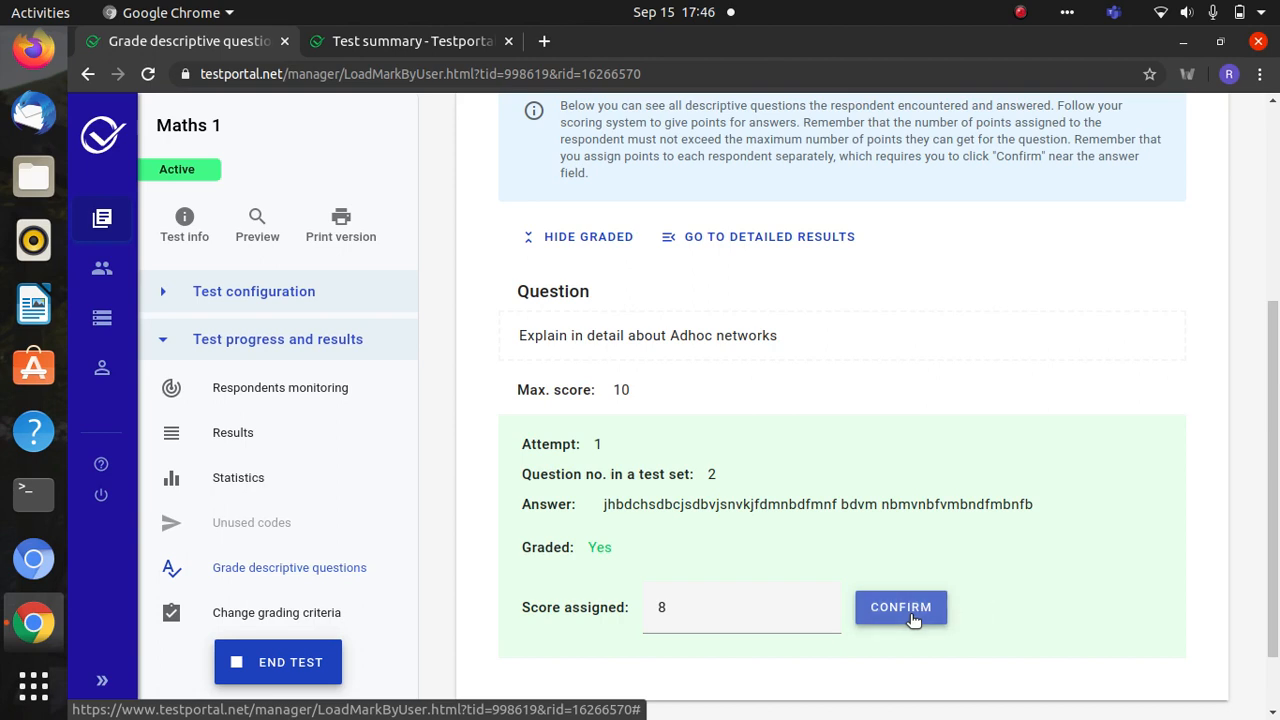
- Save all grading changes and dismiss the changes-saved notices
scroll(1277, 363, "down", 2)
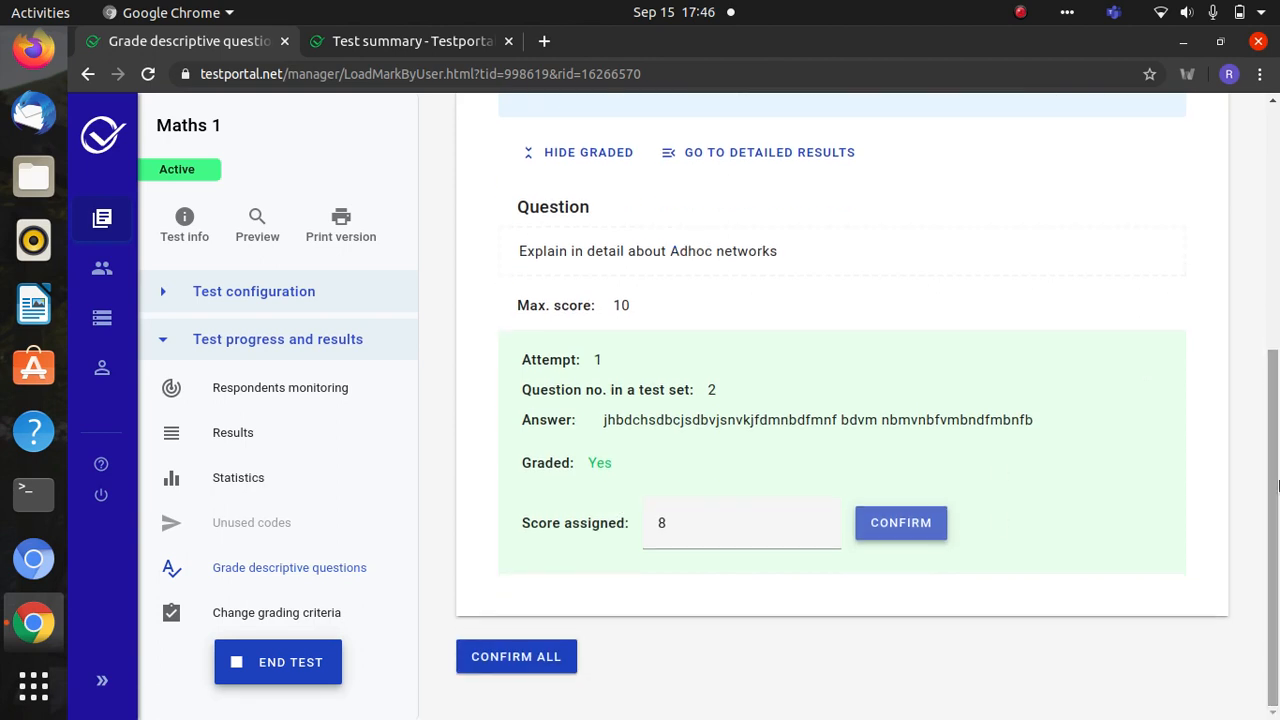
left_click(508, 655)
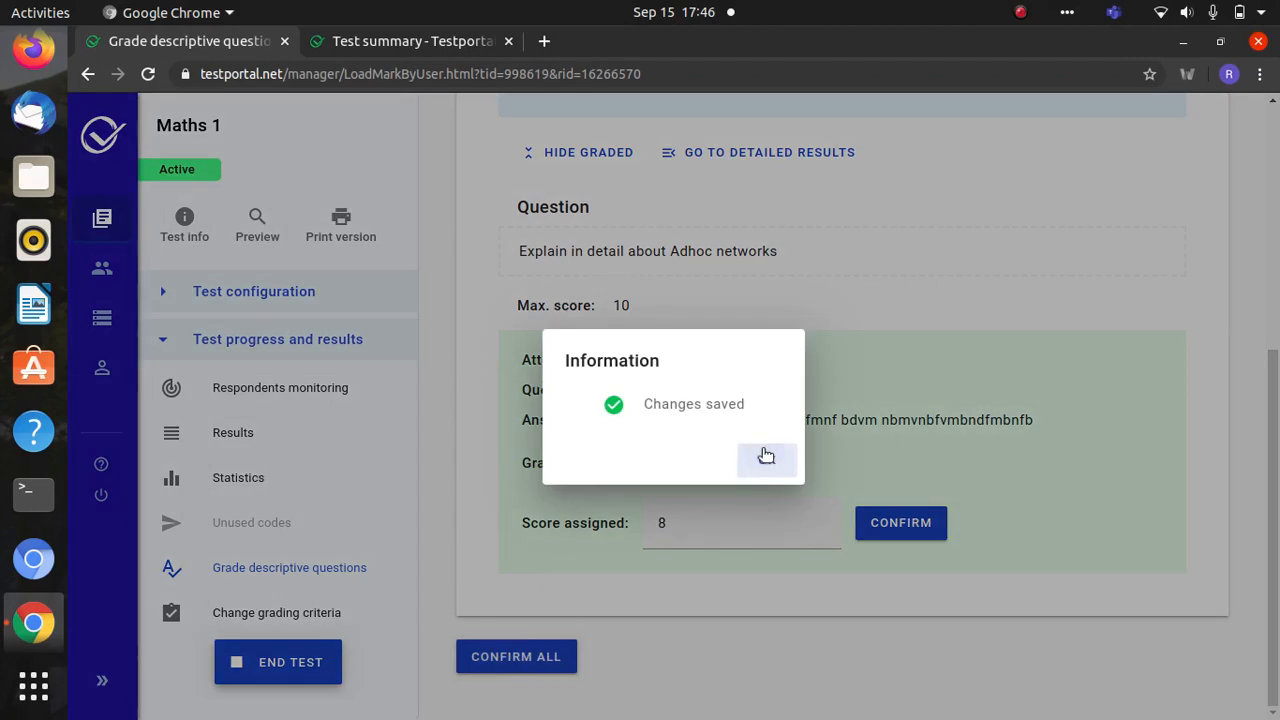
left_click(766, 456)
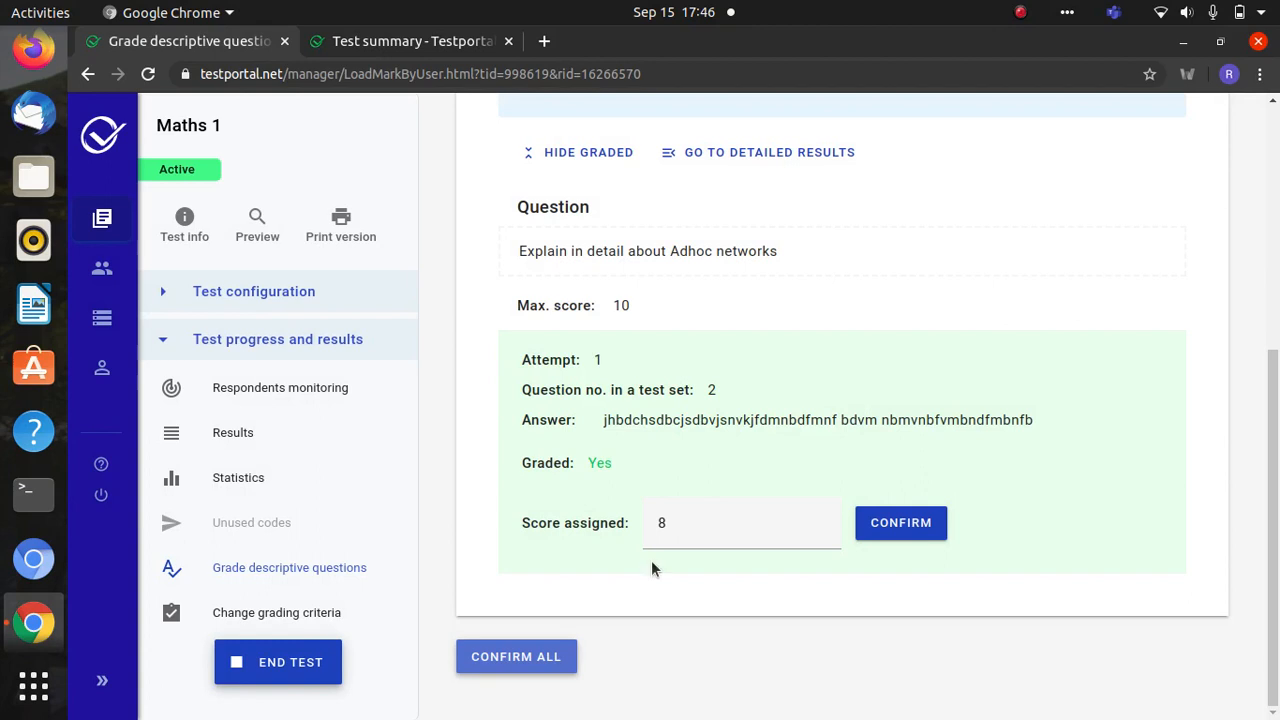
left_click(524, 657)
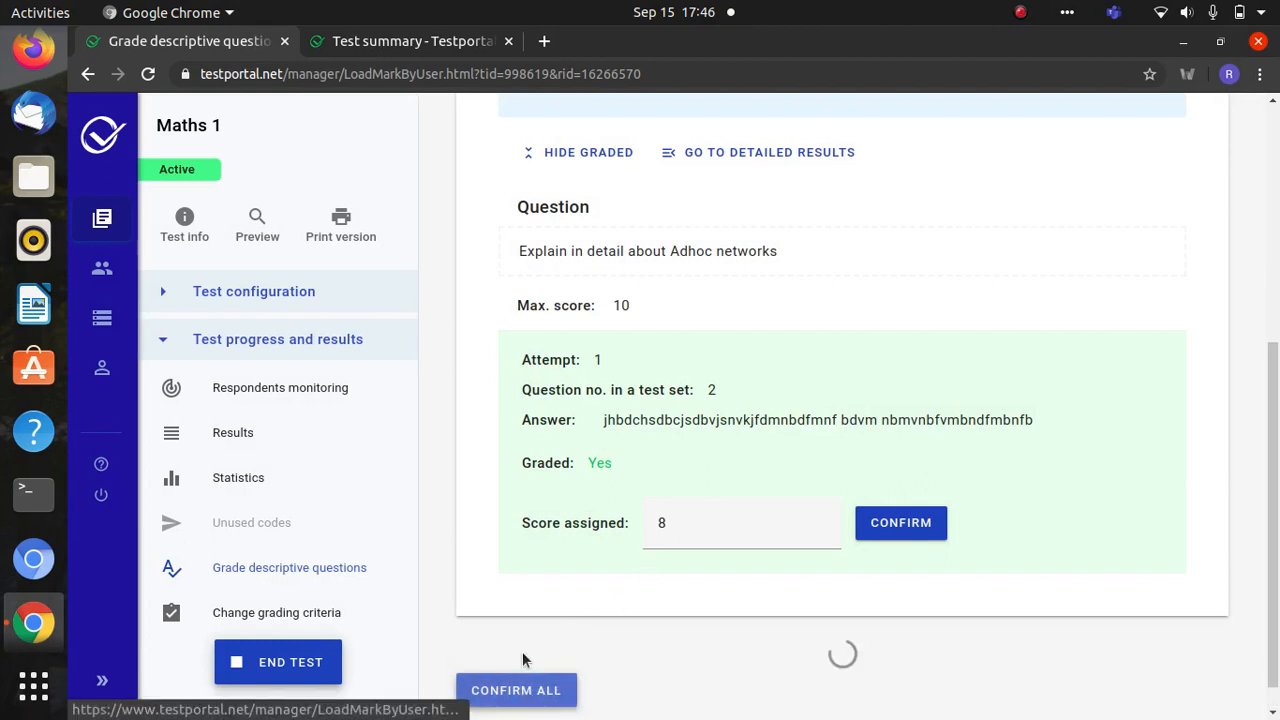
left_click(752, 464)
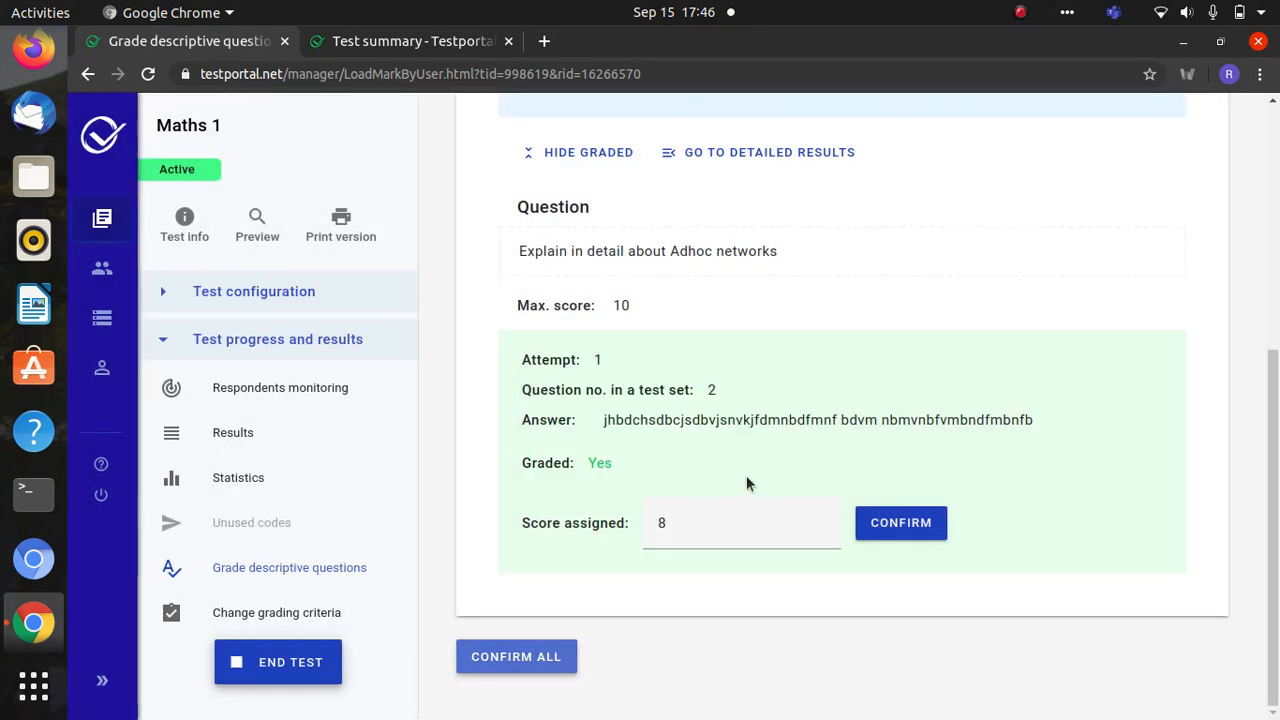
left_click(275, 340)
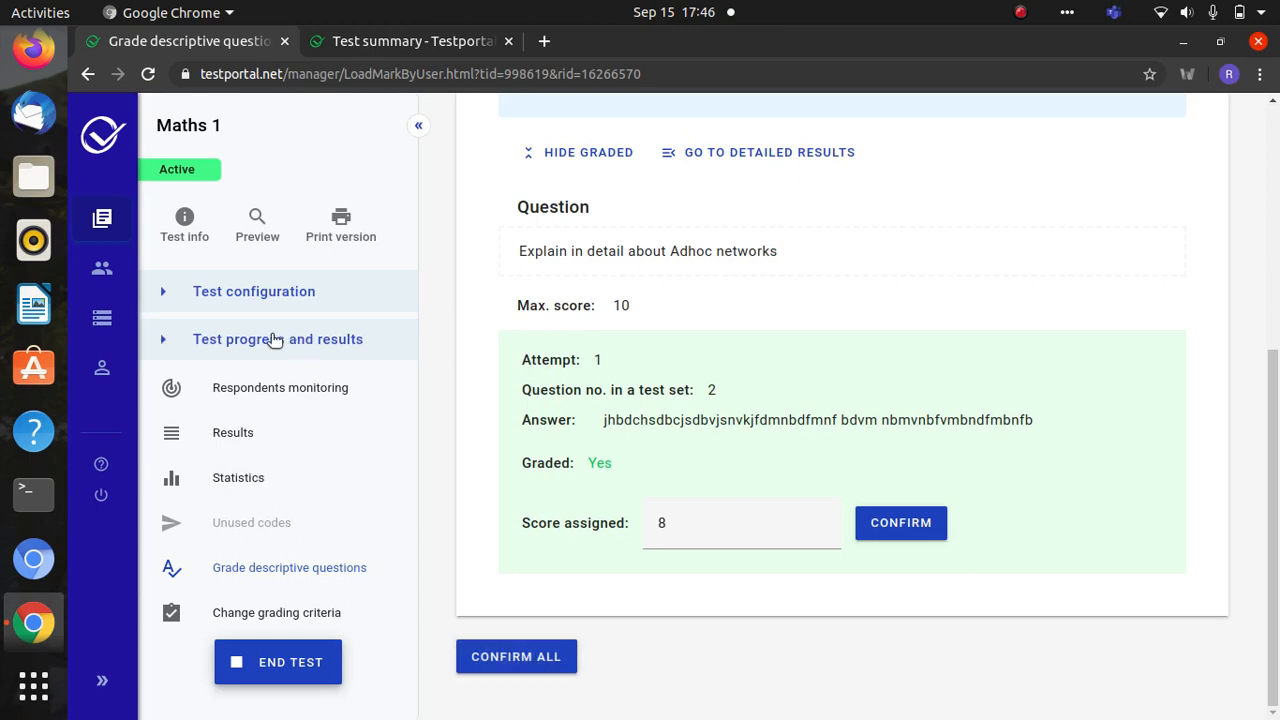
left_click(275, 340)
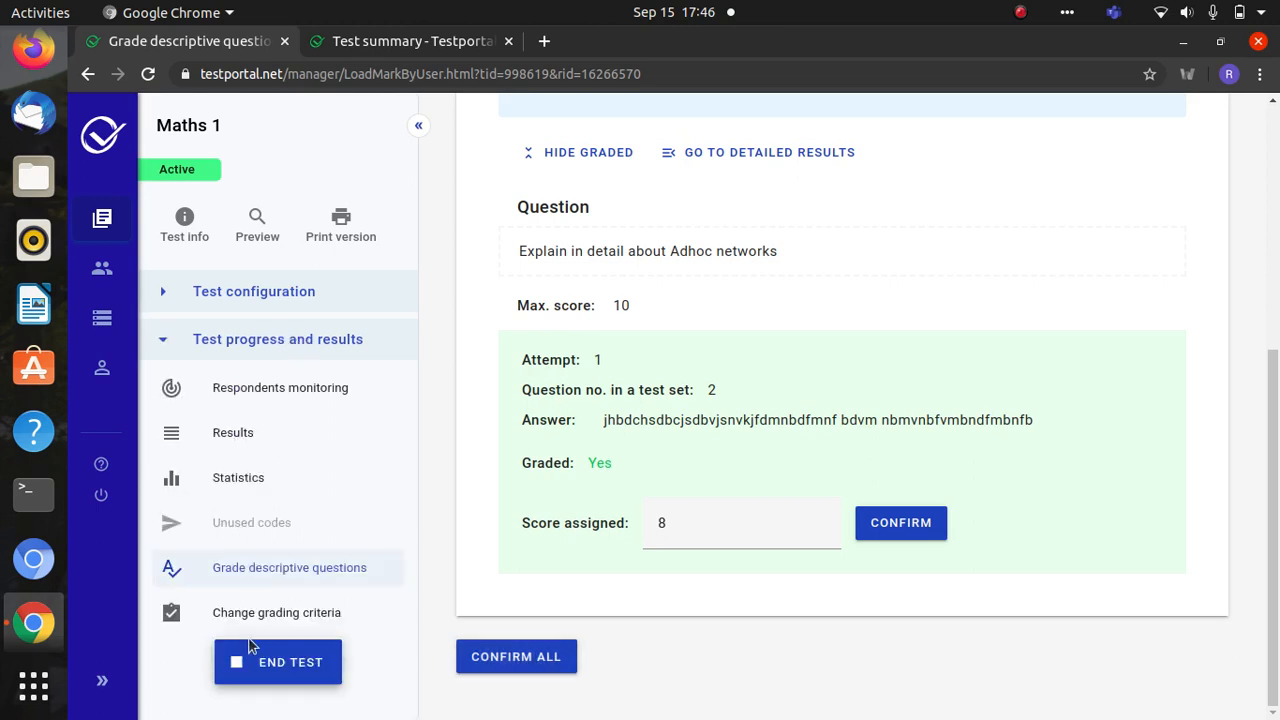
- End Maths 1, check the 75% (9/12) result, and return to the Test summary tab
left_click(272, 668)
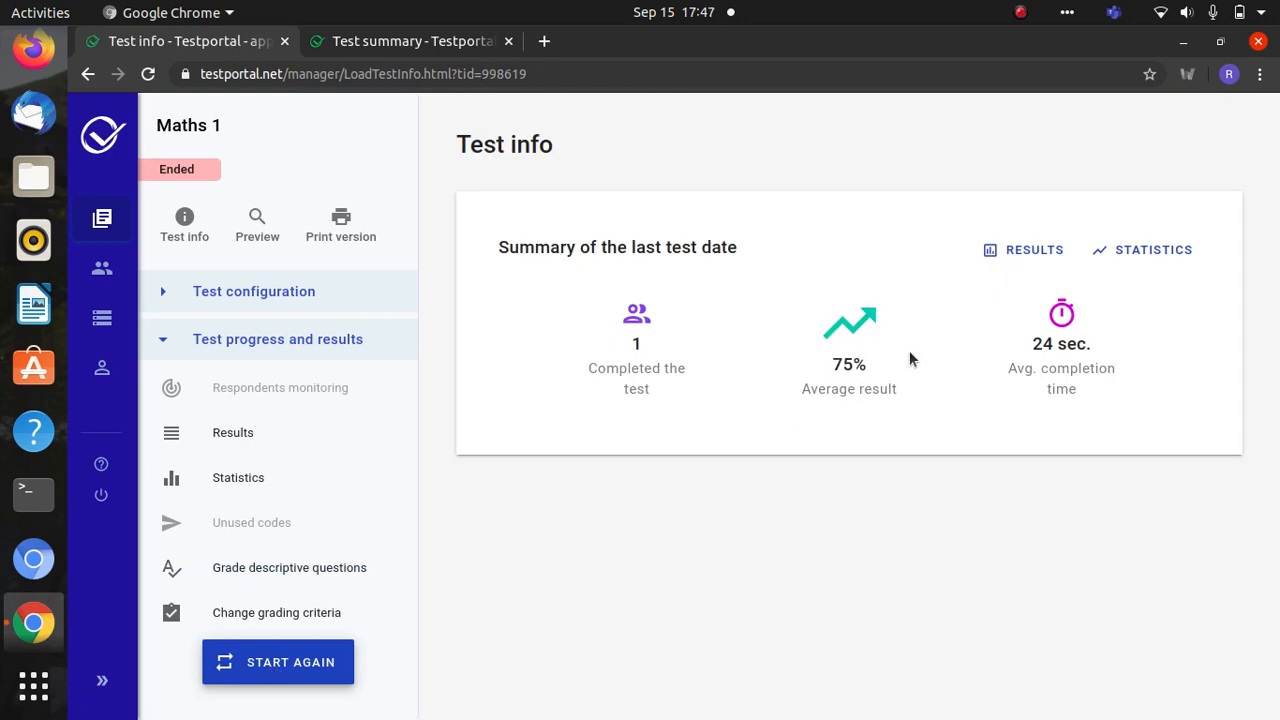
left_click(1013, 248)
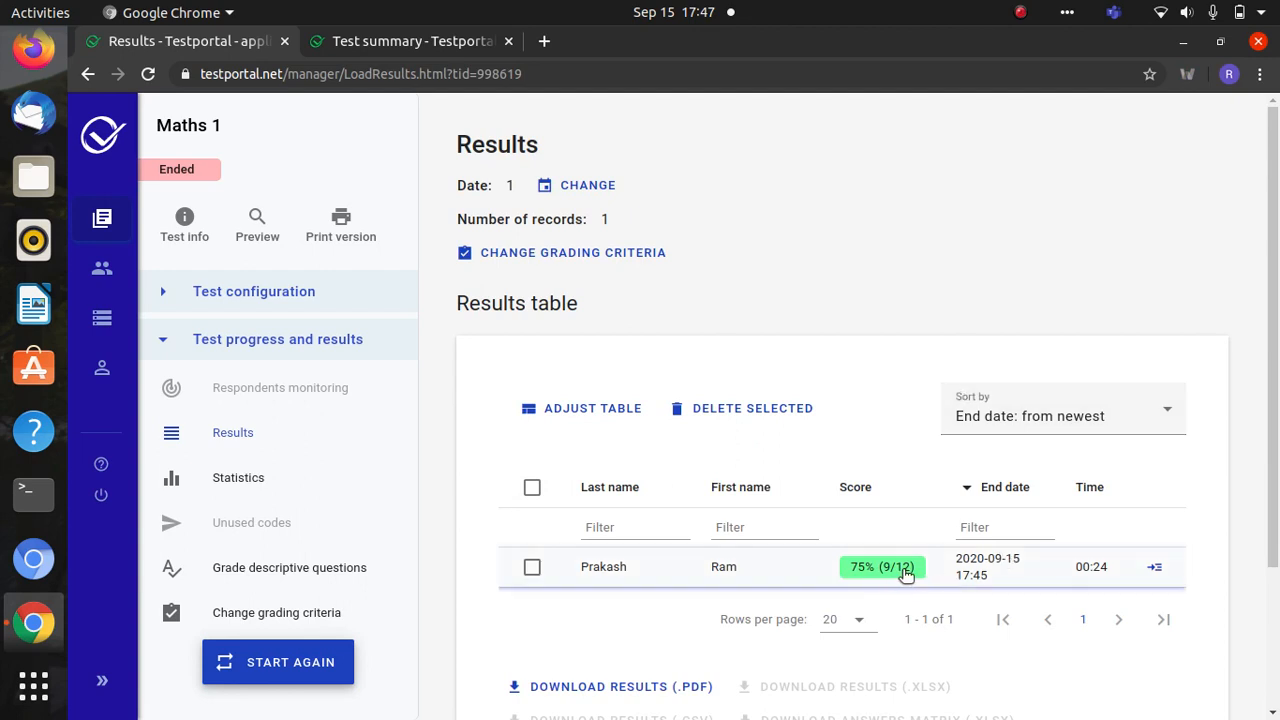
left_click_drag(1275, 402, 1277, 330)
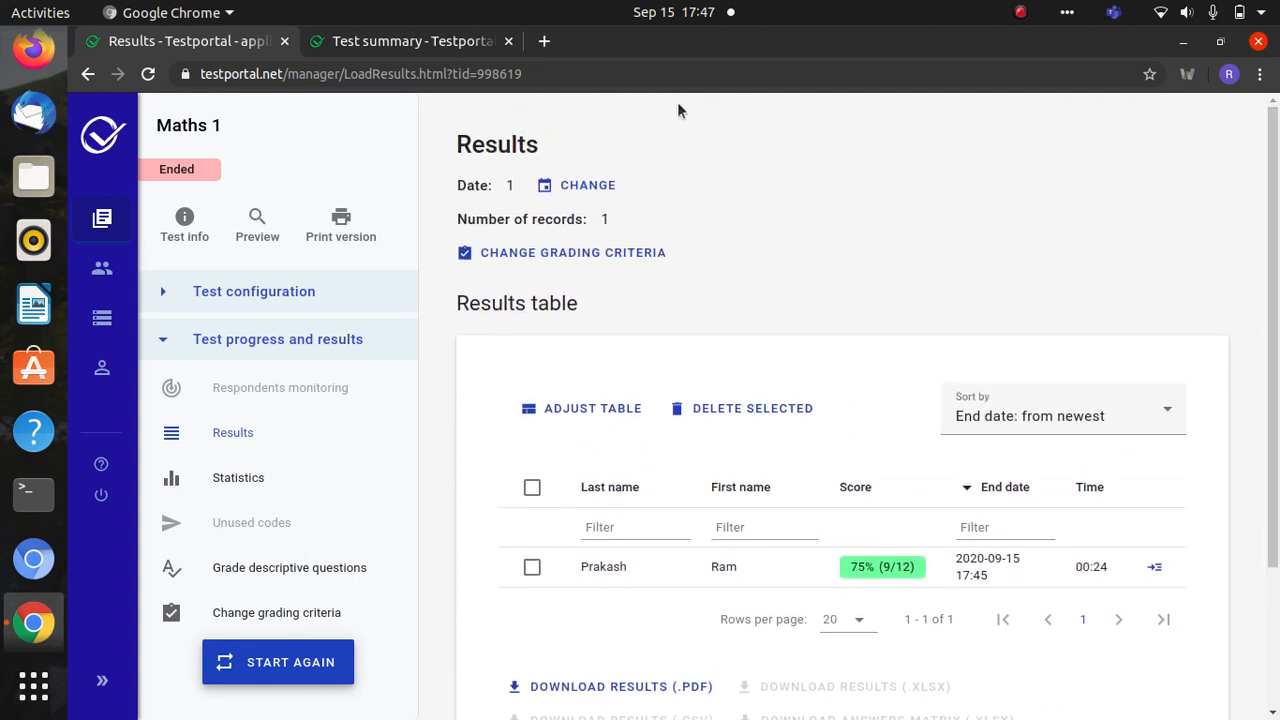
left_click(410, 41)
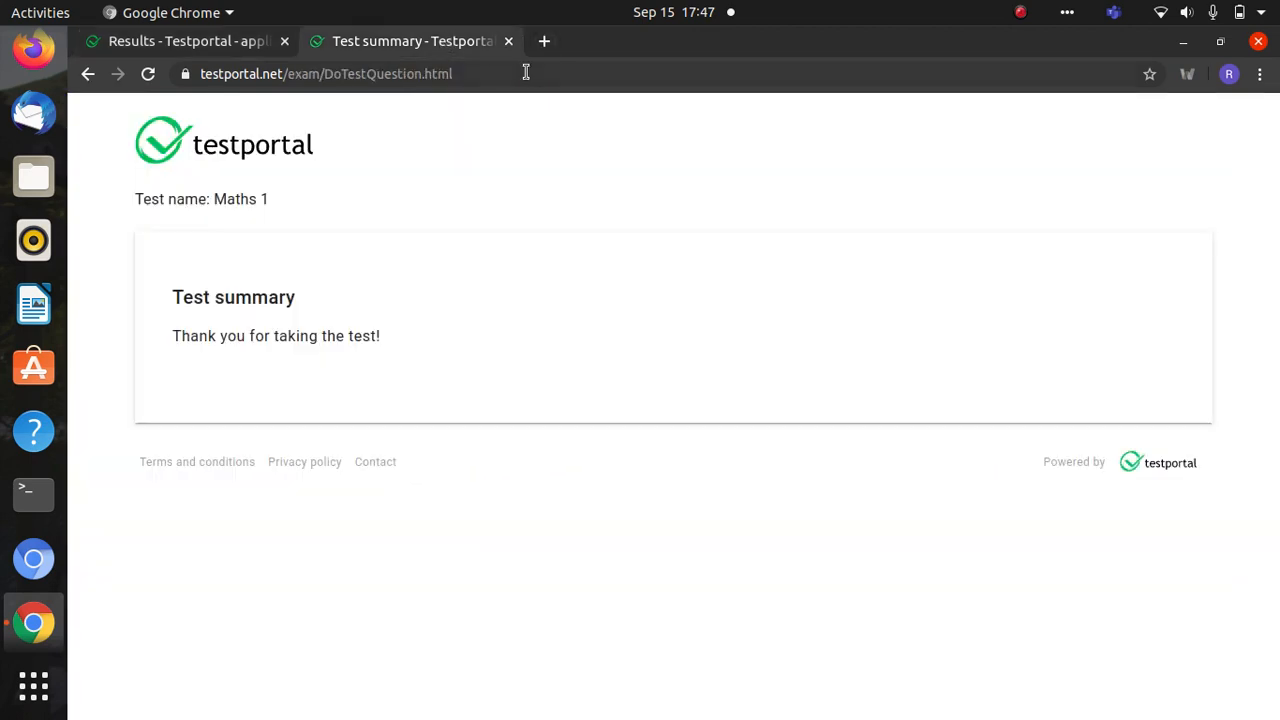
- Search Google for 'msteam' in a new tab and open the Microsoft Teams result
left_click(546, 41)
type("m")
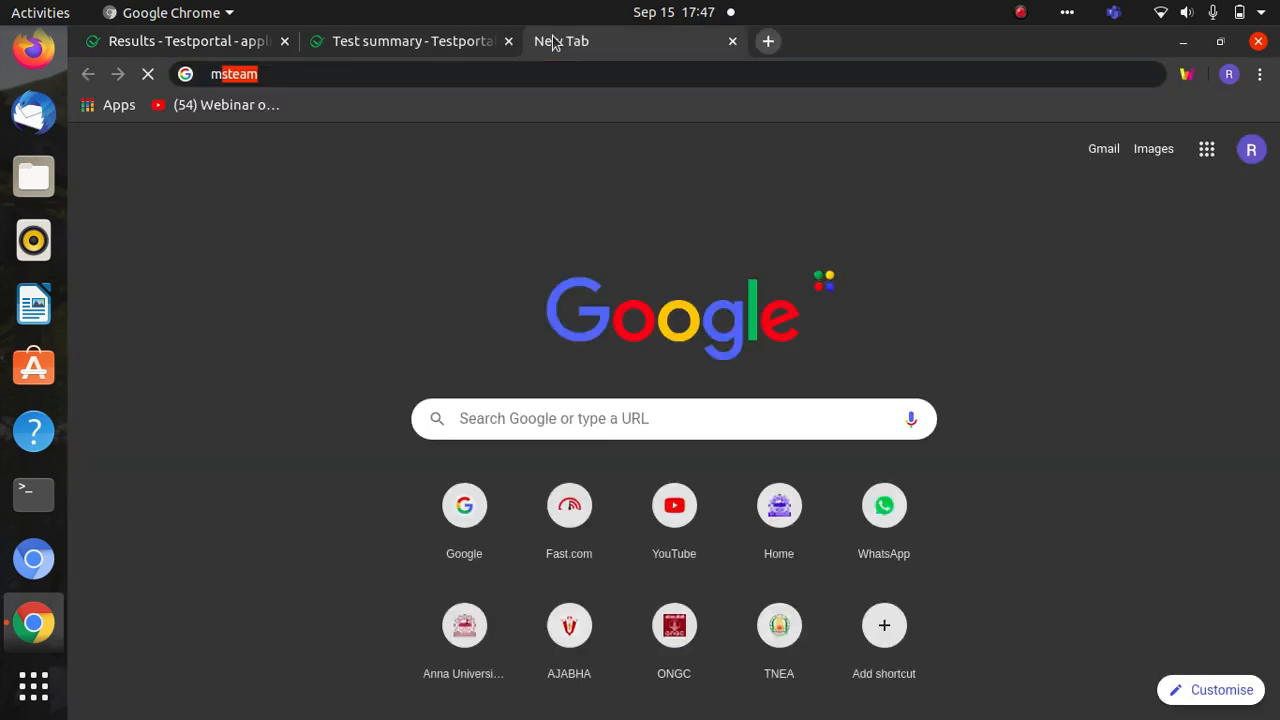
type("steam")
key("Return")
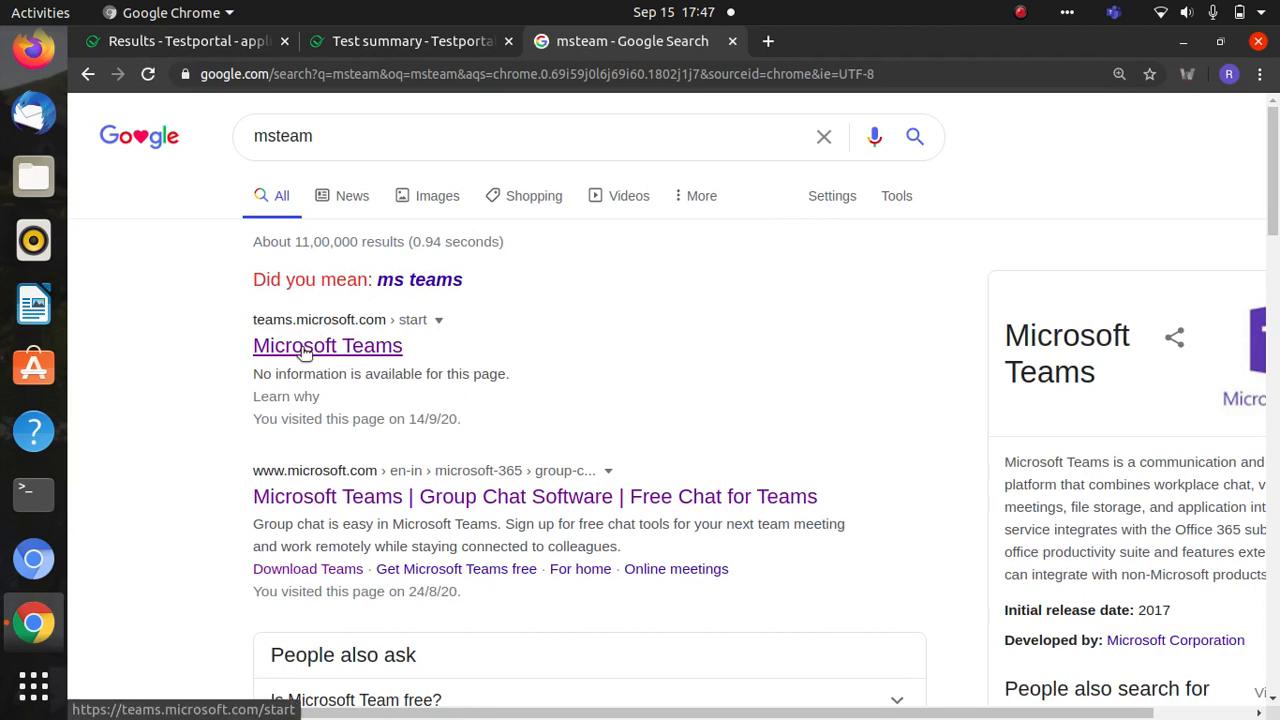
left_click(305, 350)
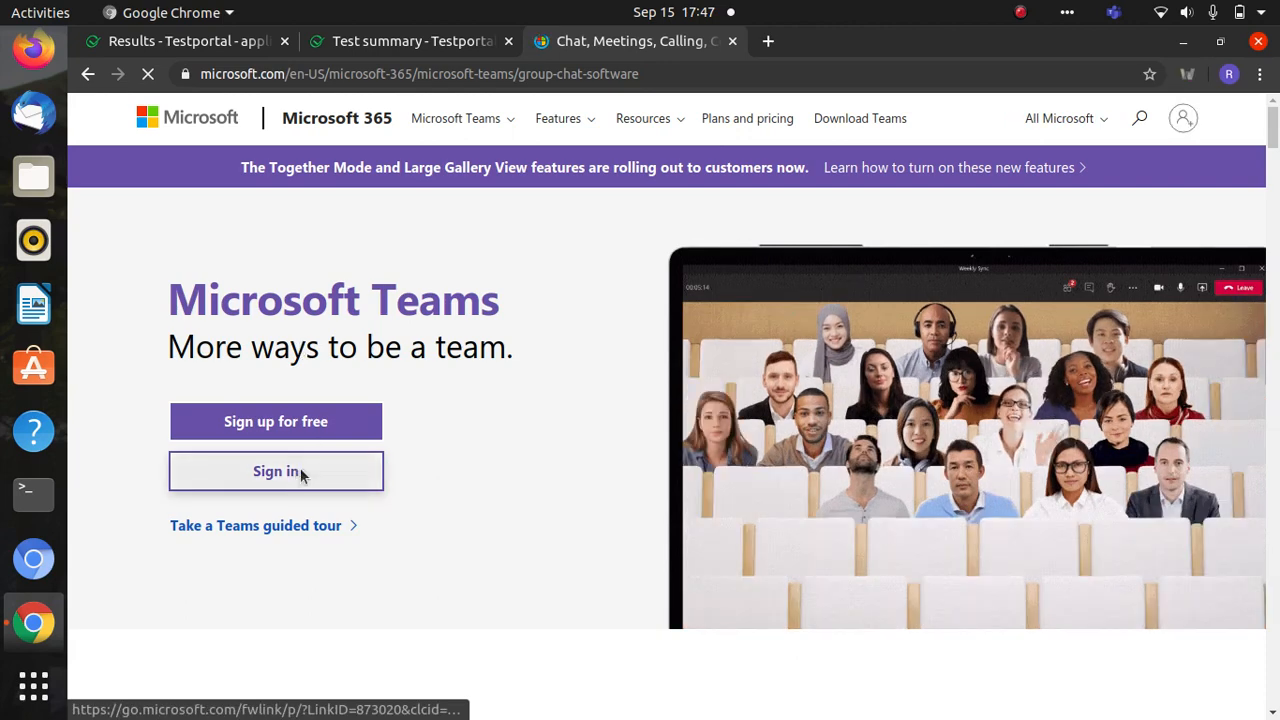
- Sign into Teams on the web and view the EC8551 - Computer Network channel posts
left_click(300, 472)
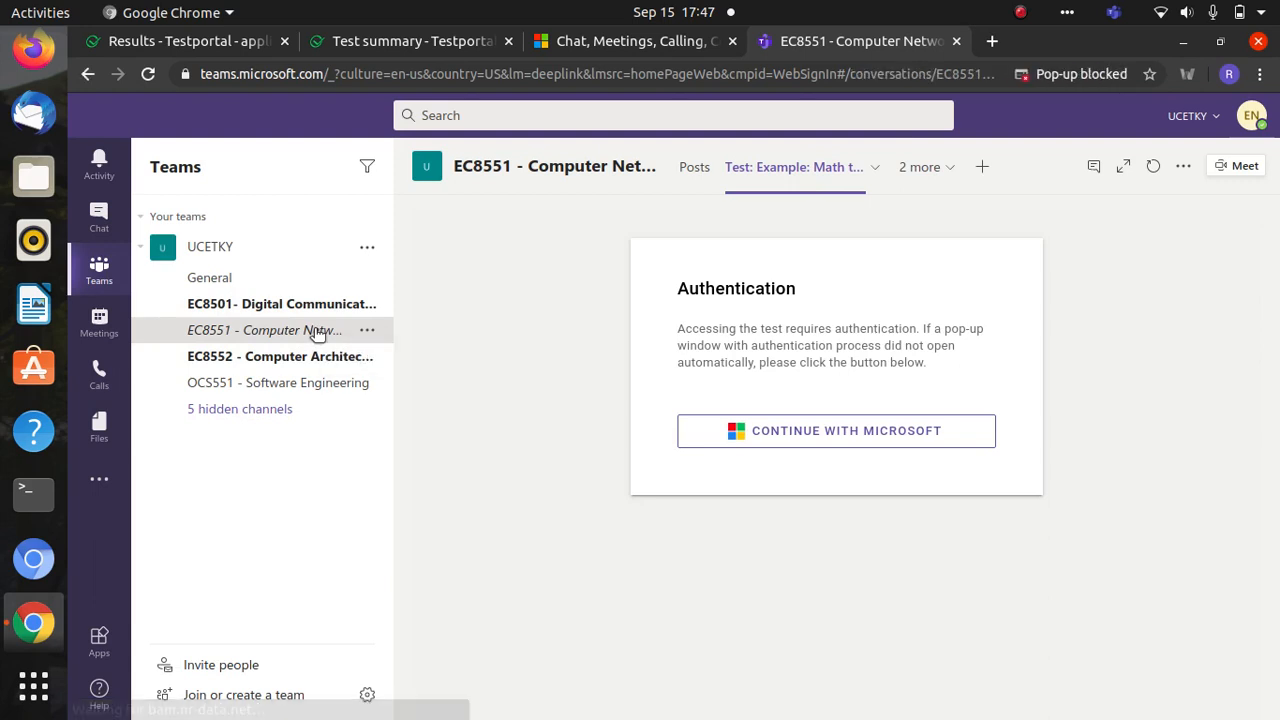
left_click(318, 327)
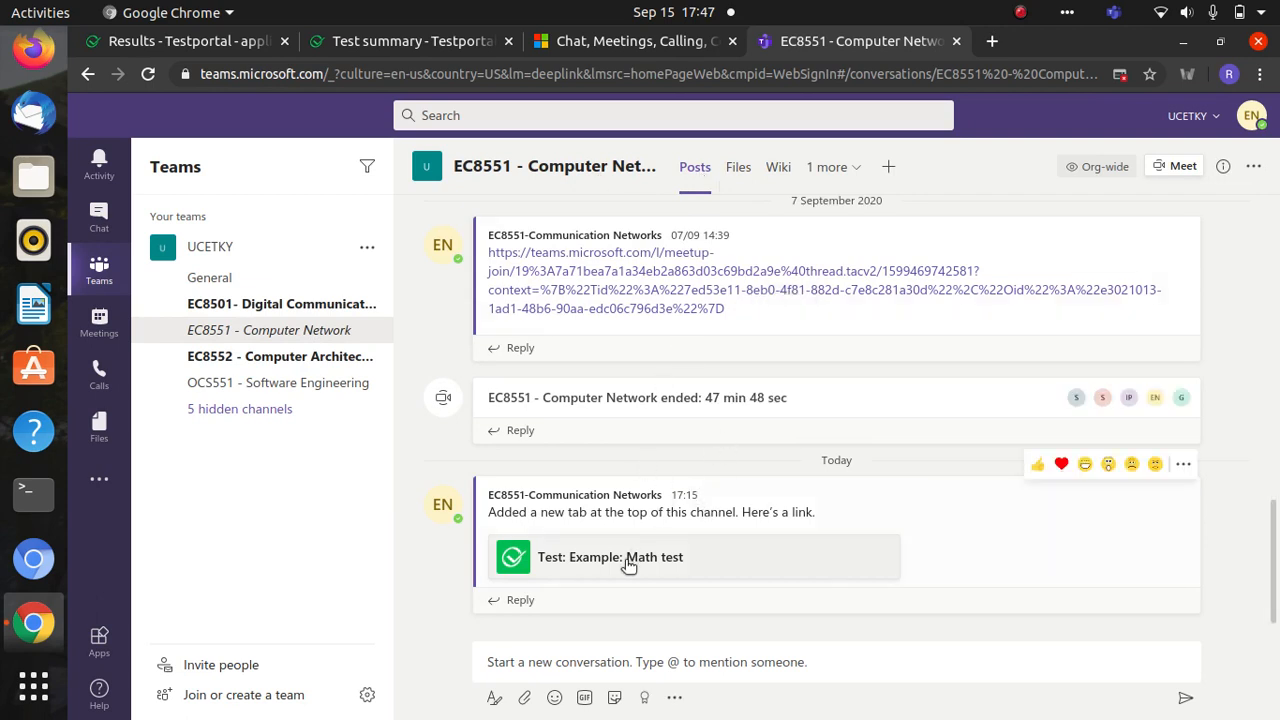
- Add a Testportal tab to EC8551 with the Example: Merchant of Venice - Context Revision test
left_click(889, 168)
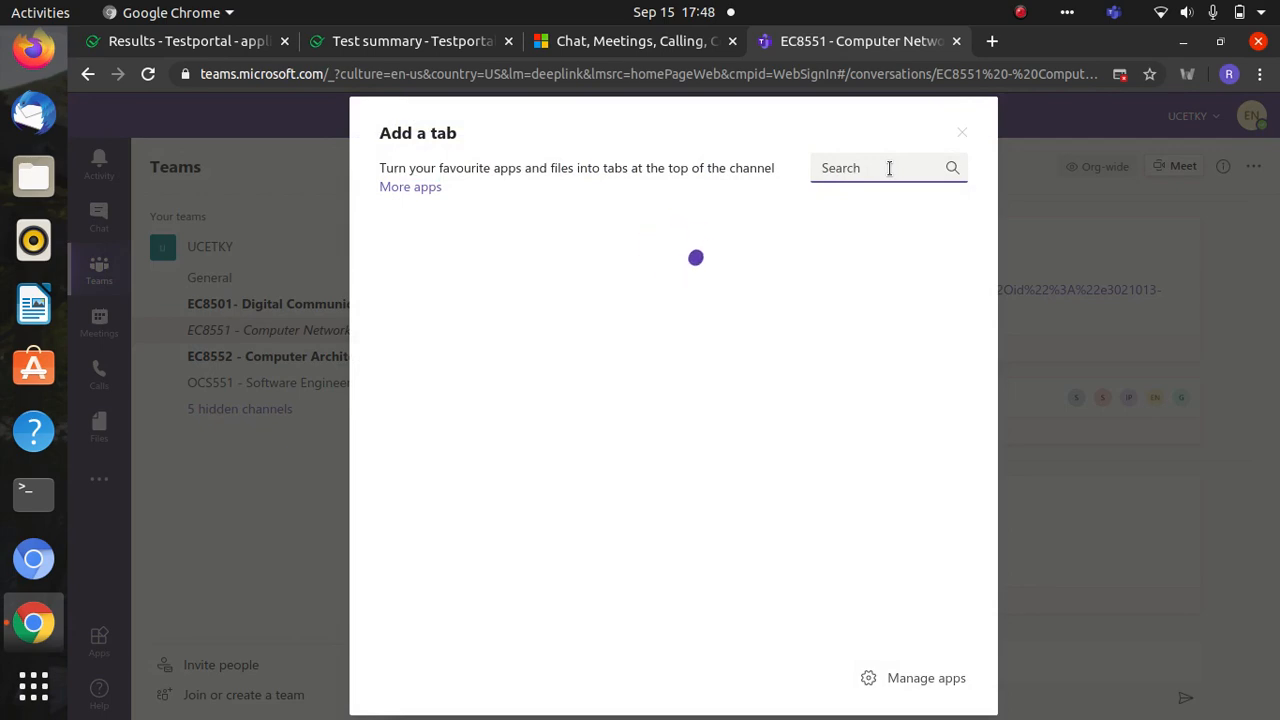
type("test")
left_click(415, 305)
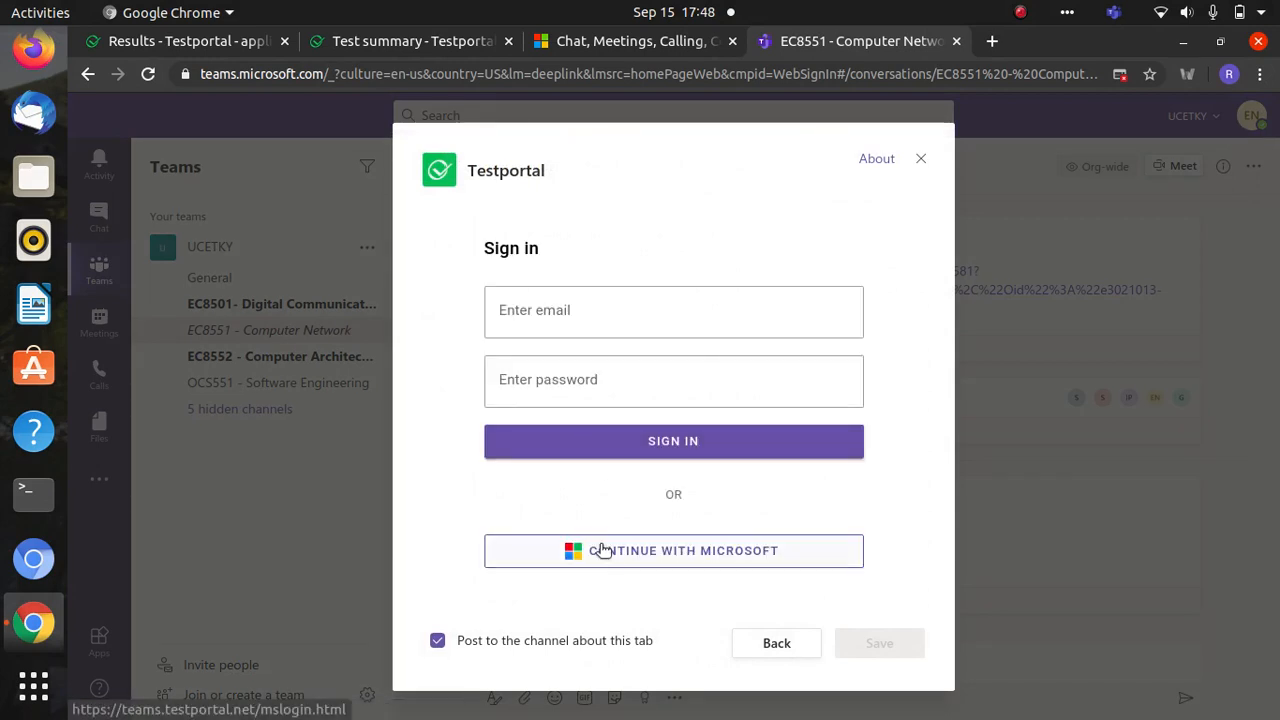
left_click(605, 561)
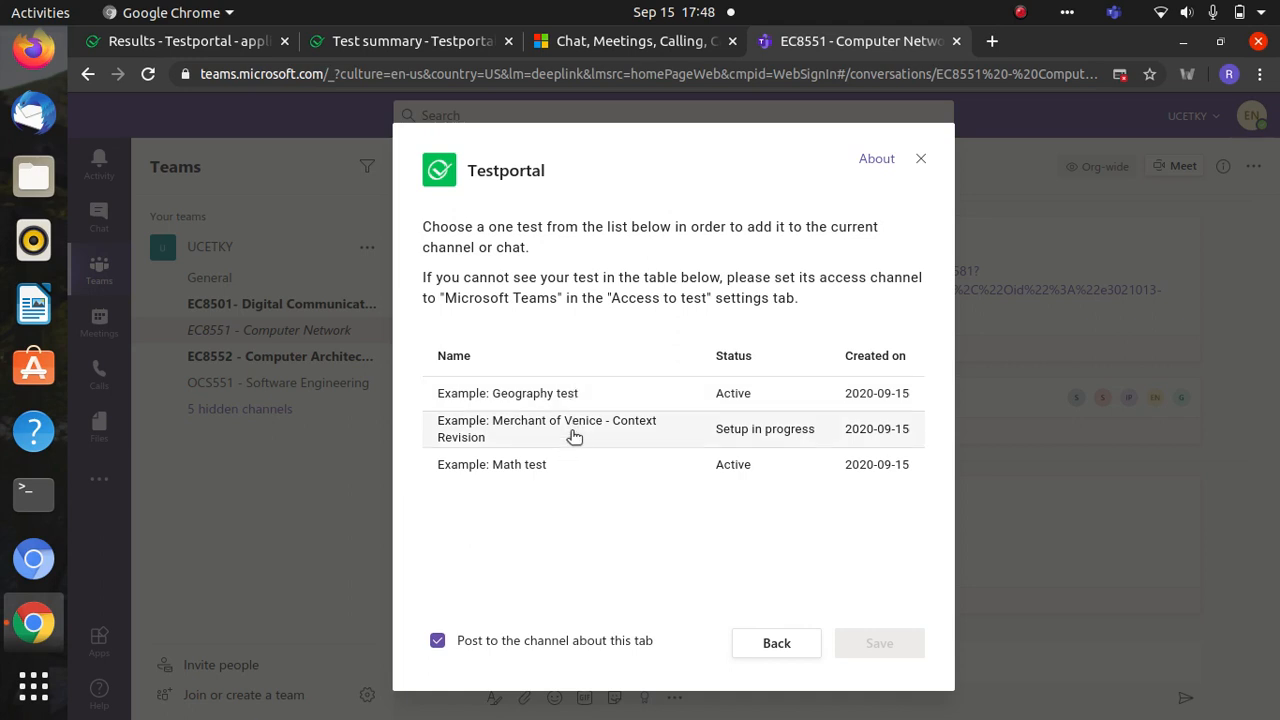
left_click(574, 436)
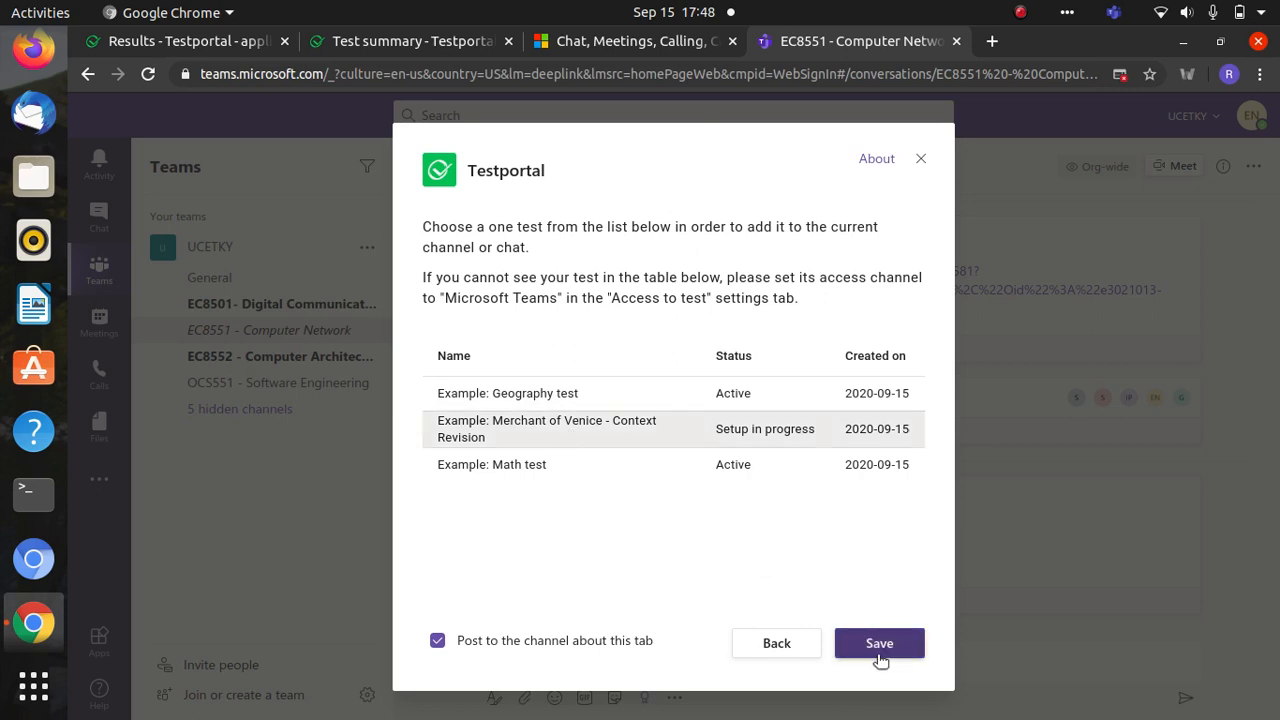
left_click(878, 645)
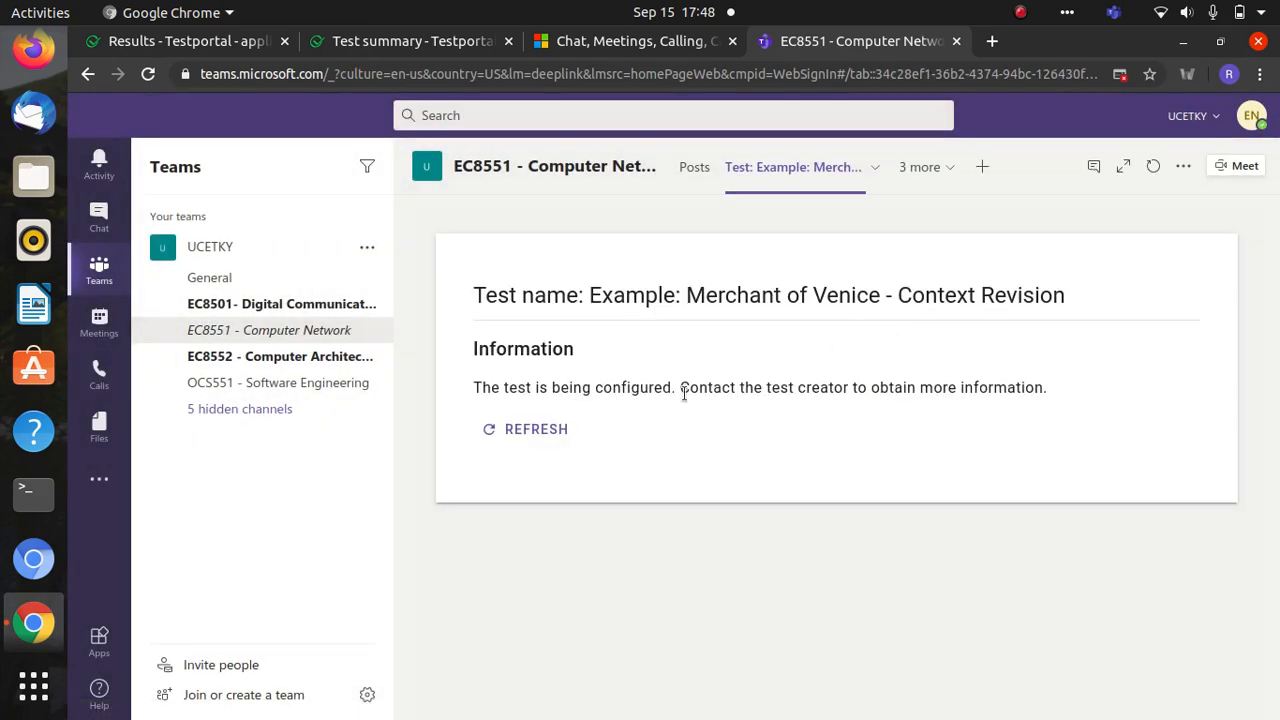
- Reload the test information card and check the EC8551 channel's other tabs
left_click(537, 429)
left_click(920, 168)
left_click(916, 170)
- Open the Merchant of Venice test tab from its channel post, reload it, then return to the Maths 1 test summary
left_click(296, 340)
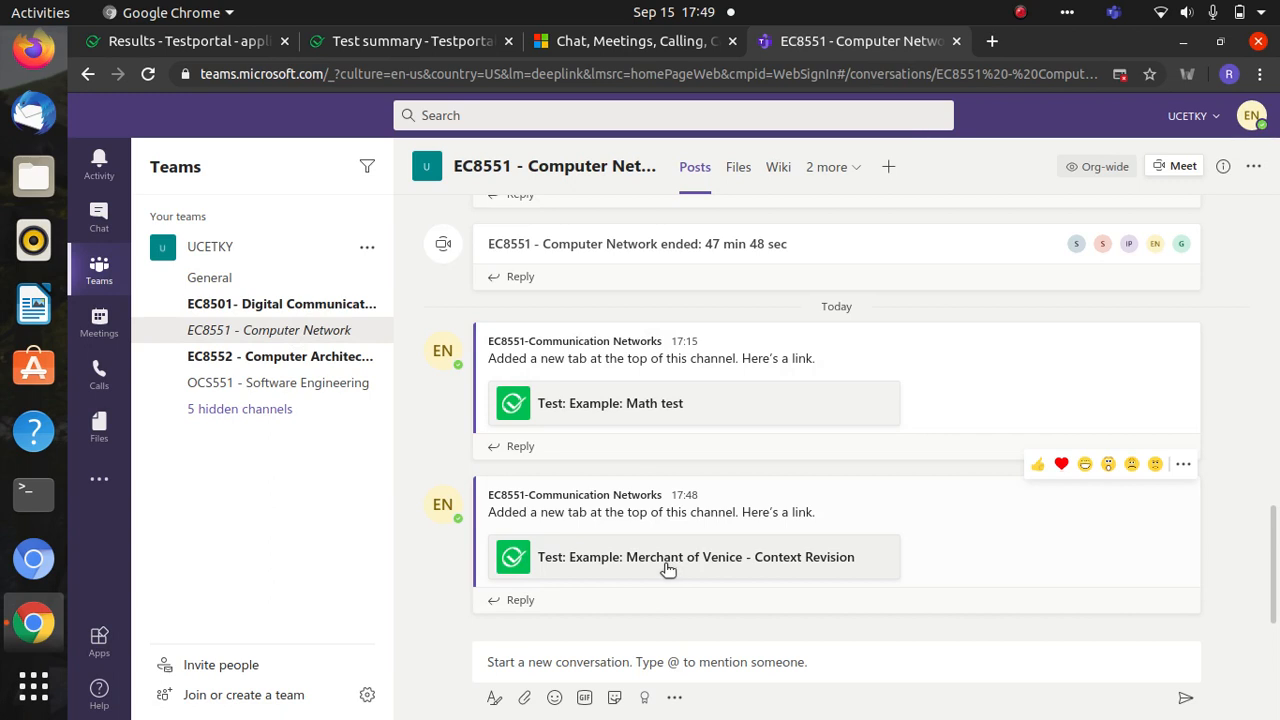
left_click(667, 566)
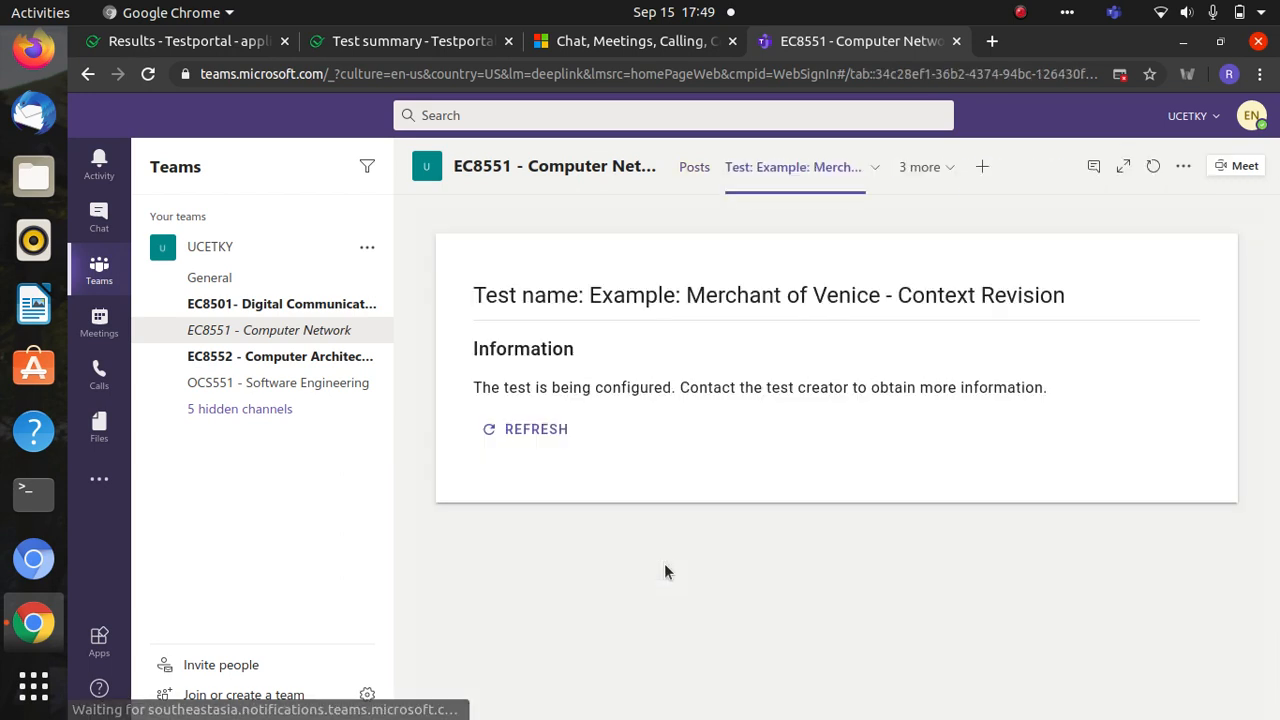
left_click(529, 430)
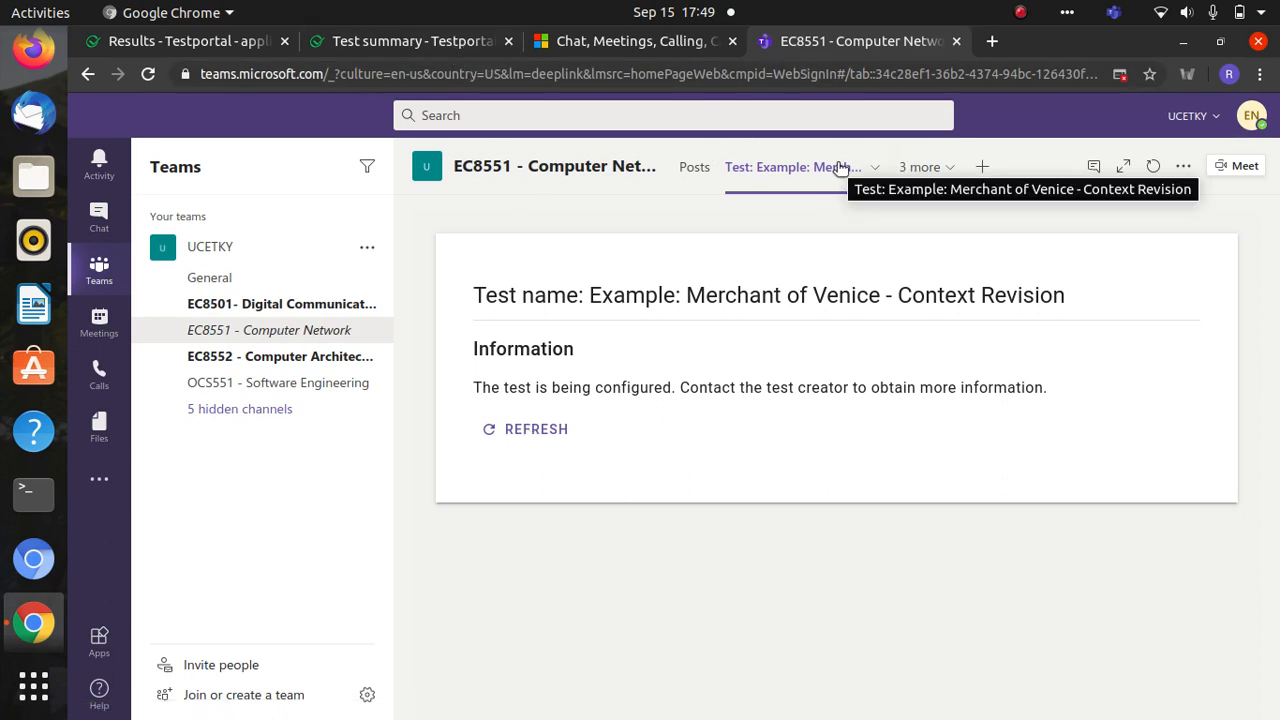
left_click(393, 38)
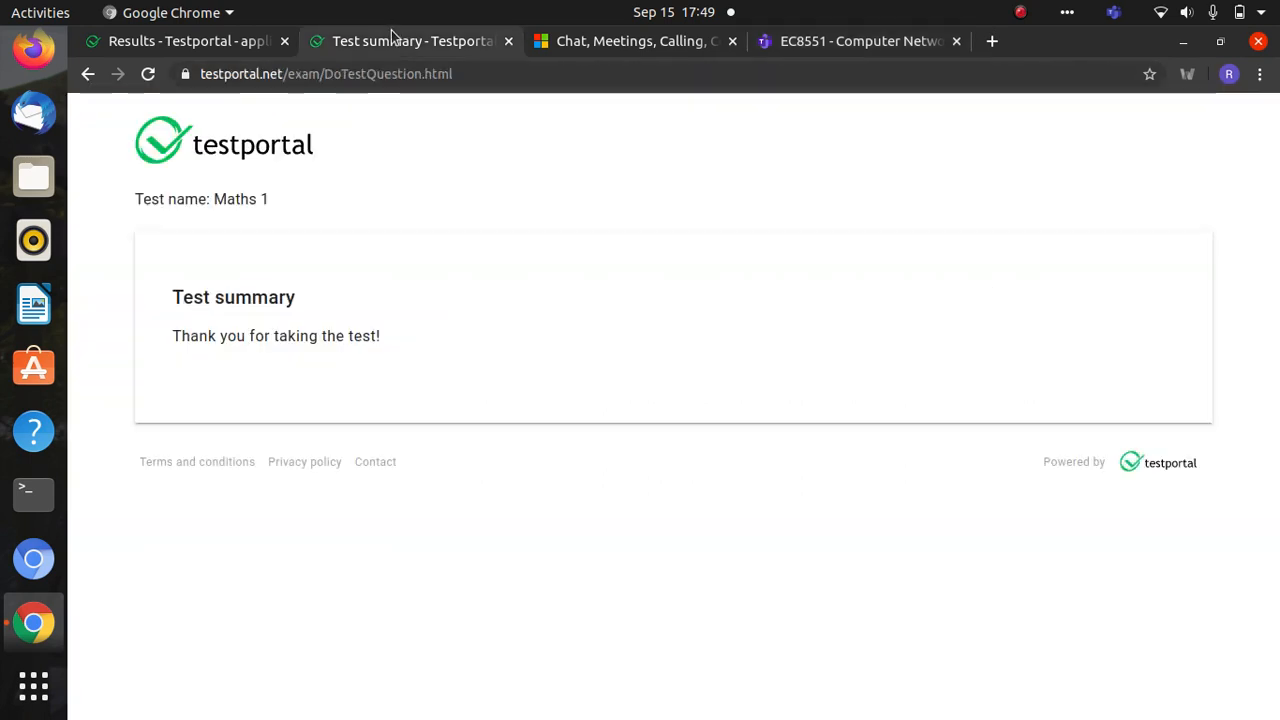
- Restart the ended Maths 1 test from its Results page and reactivate it, then return to Teams
left_click(203, 44)
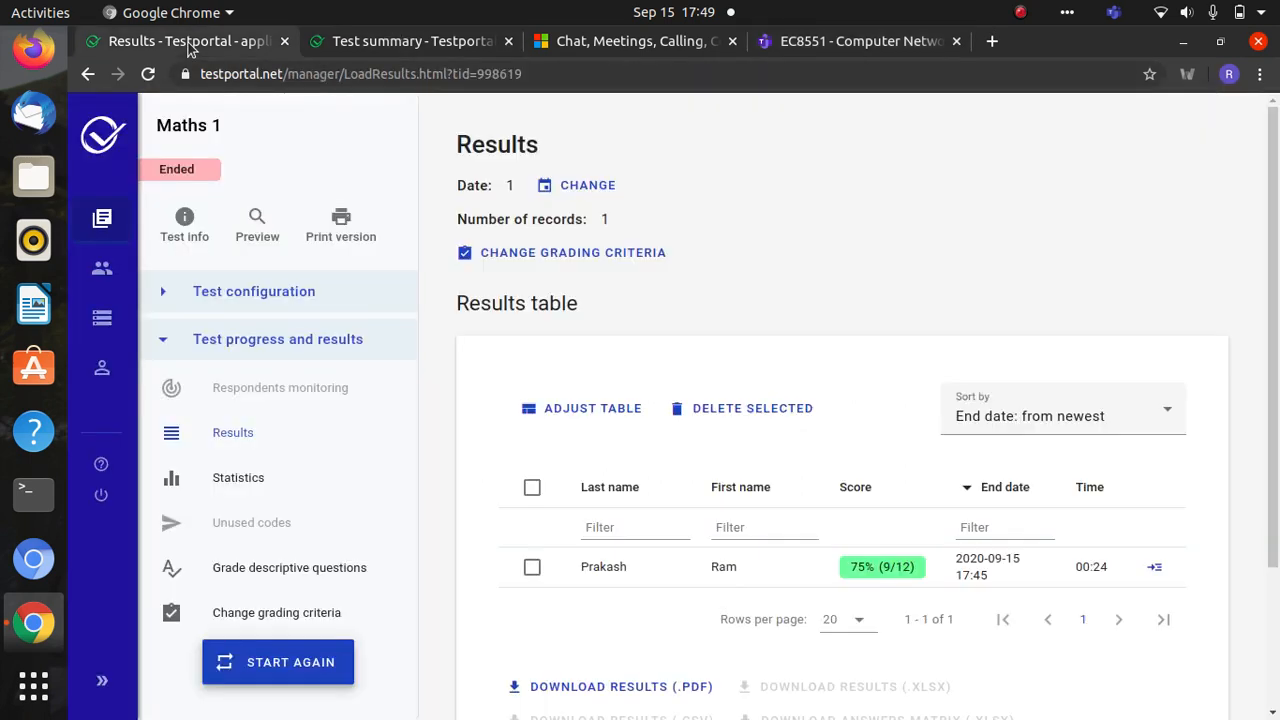
left_click(310, 663)
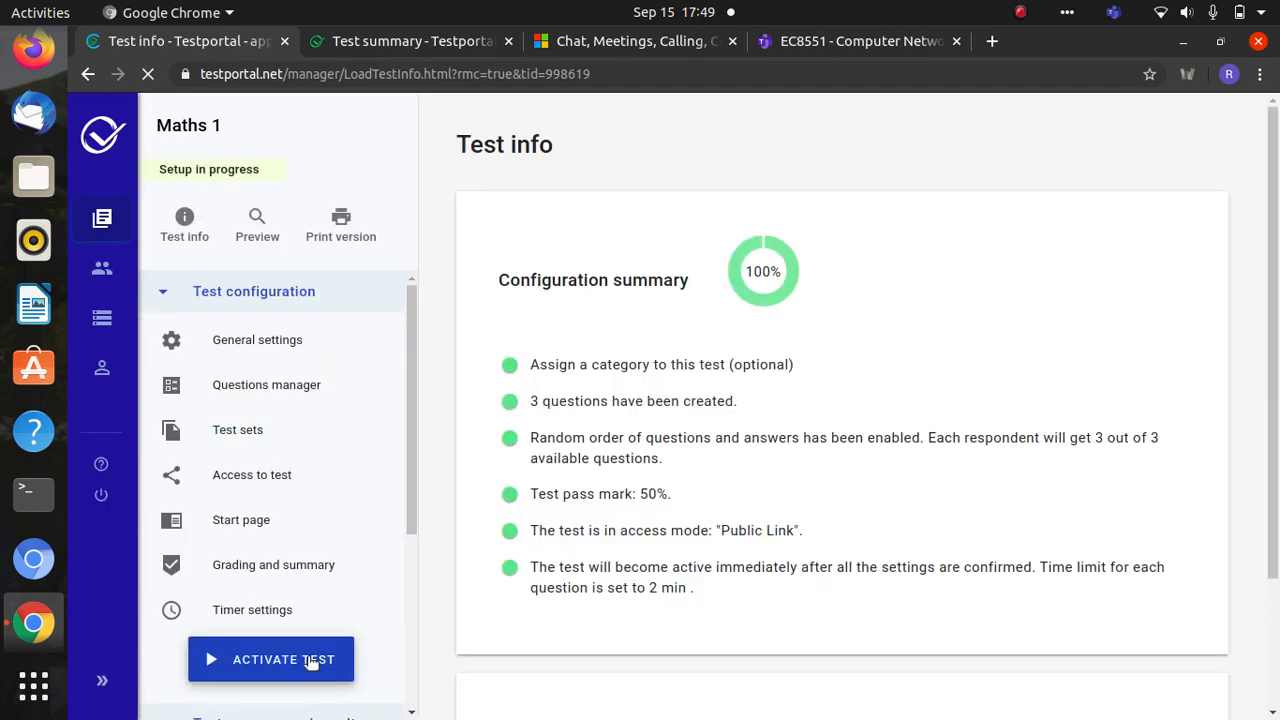
left_click(310, 663)
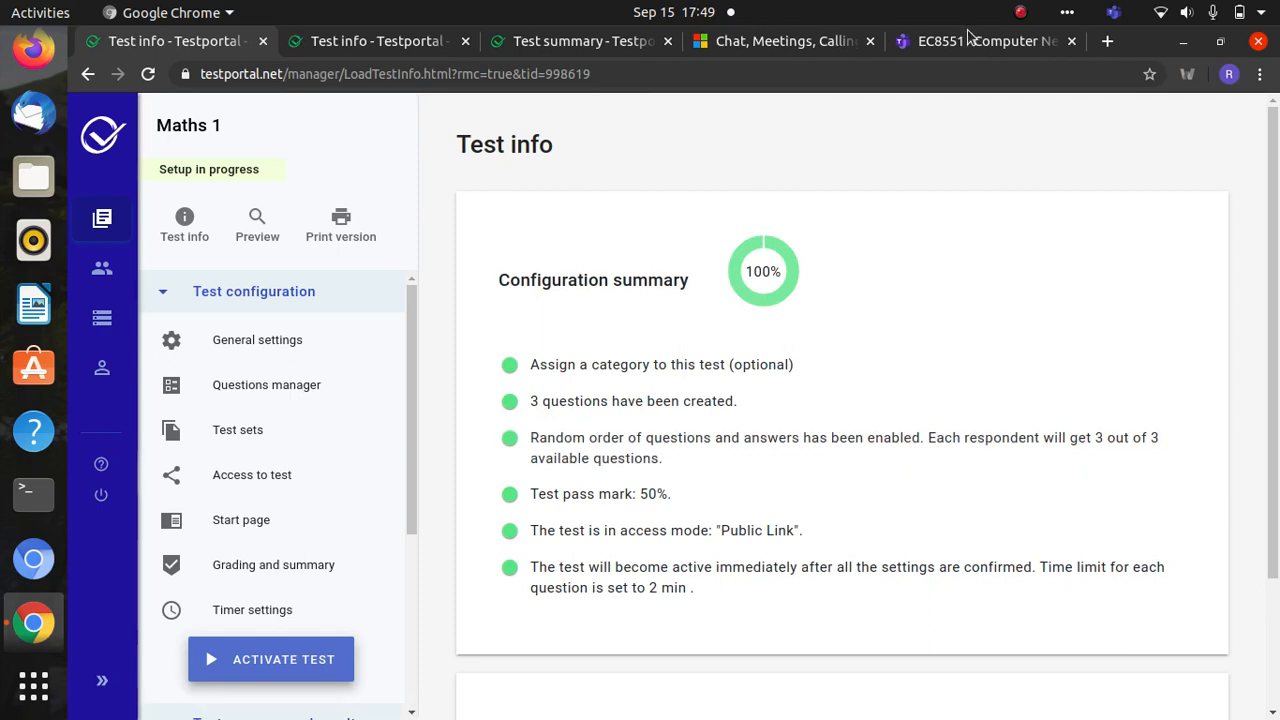
left_click(993, 50)
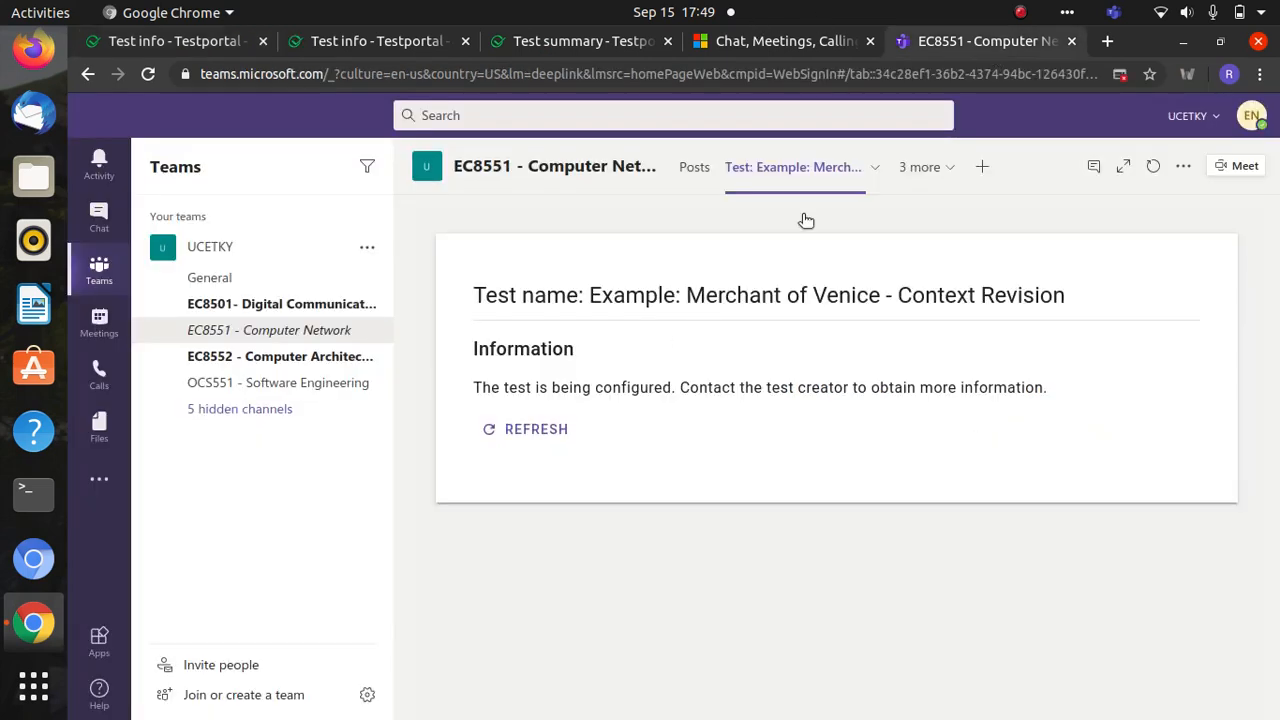
- Begin adding a Testportal tab from the channel posts, then cancel the test picker
left_click(322, 338)
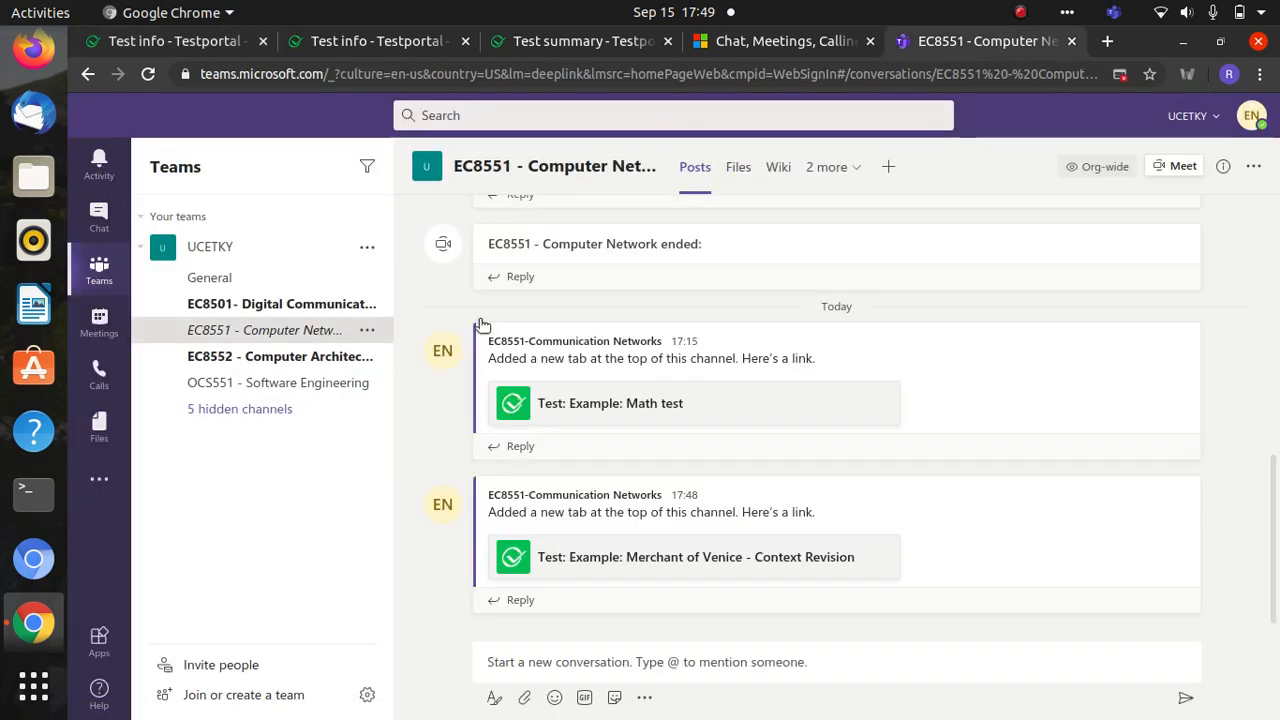
left_click(884, 172)
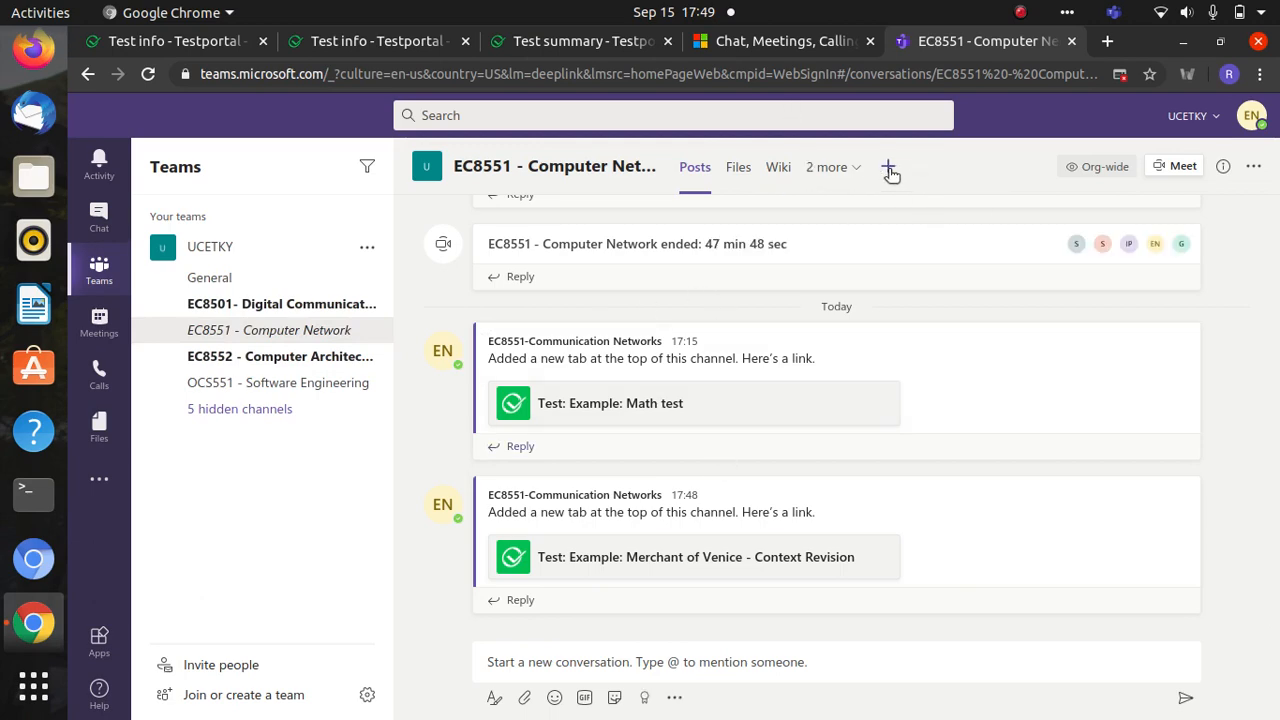
left_click(893, 166)
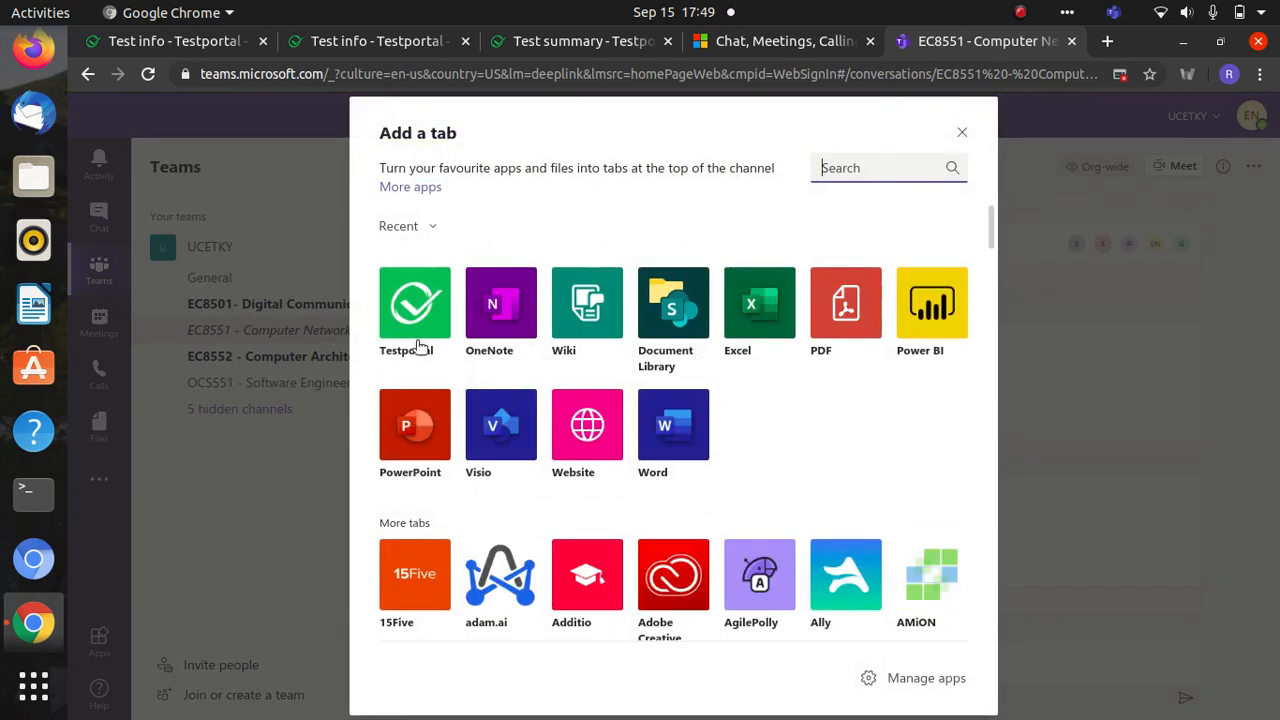
left_click(430, 332)
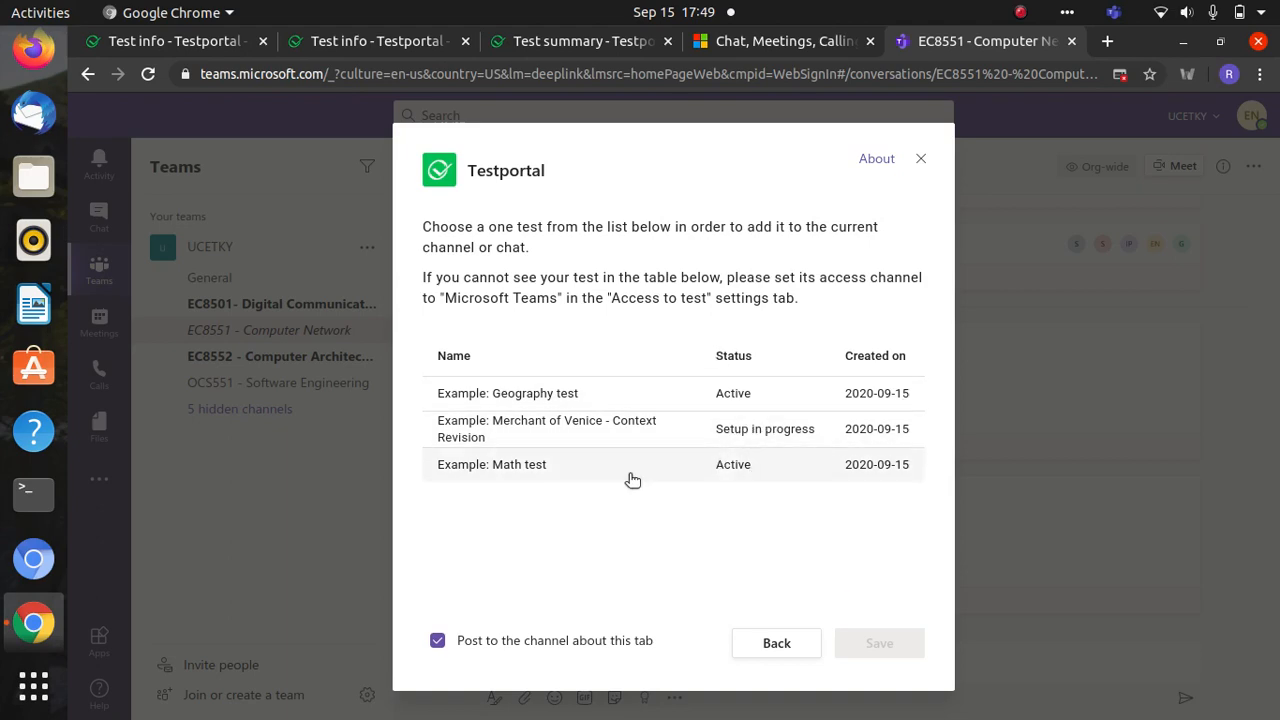
left_click(921, 159)
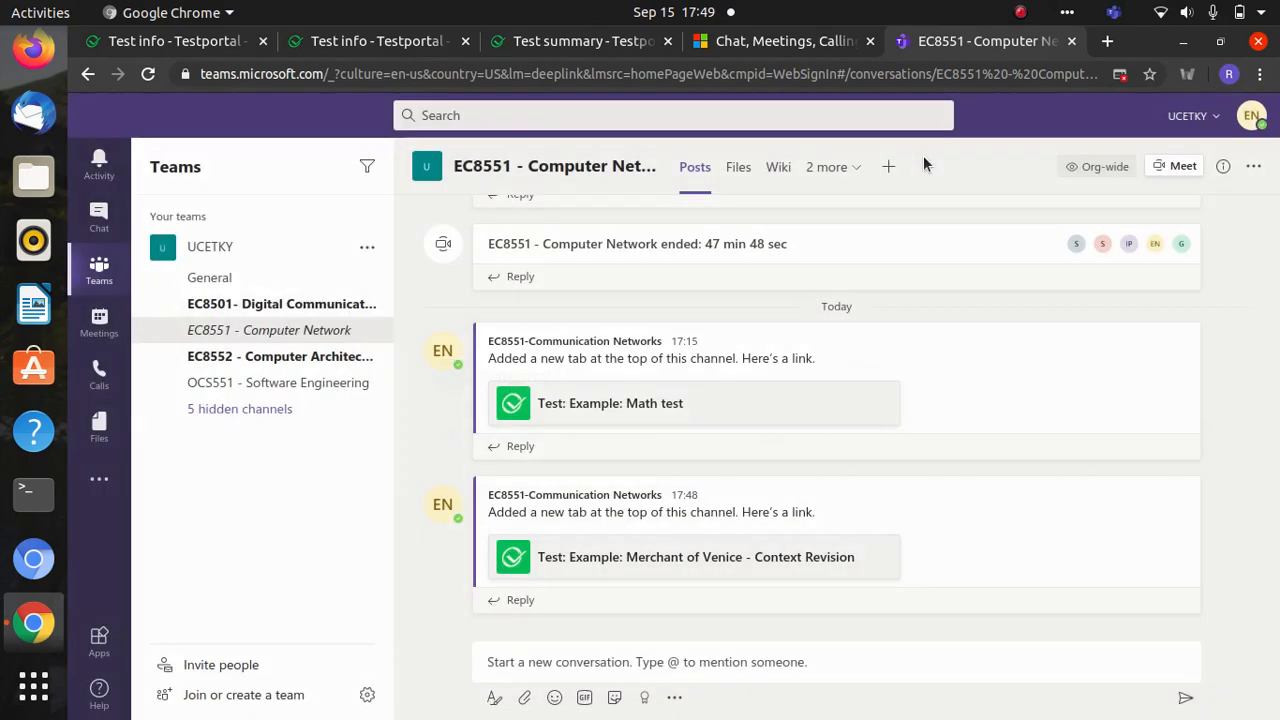
- Open the Example: Math test tab, see 'Authentication failed', and go back to the EC8551 posts
left_click(672, 403)
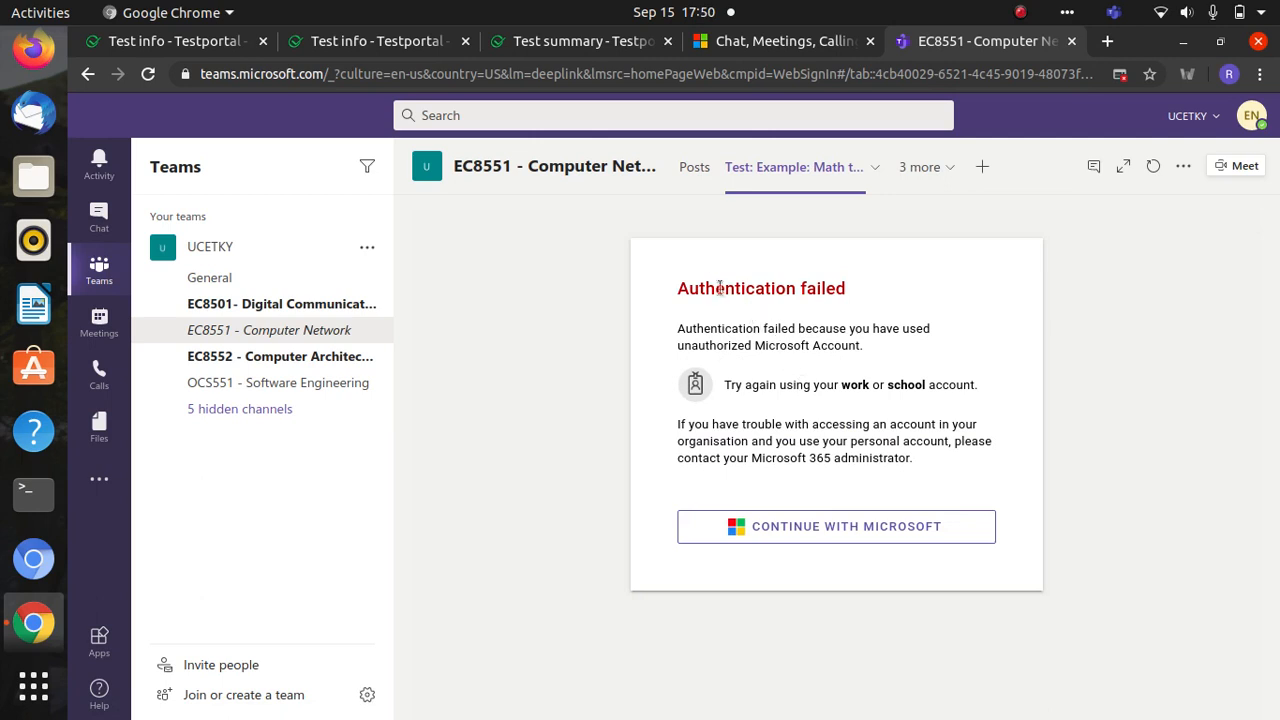
left_click_drag(677, 291, 960, 467)
left_click(965, 467)
left_click(249, 340)
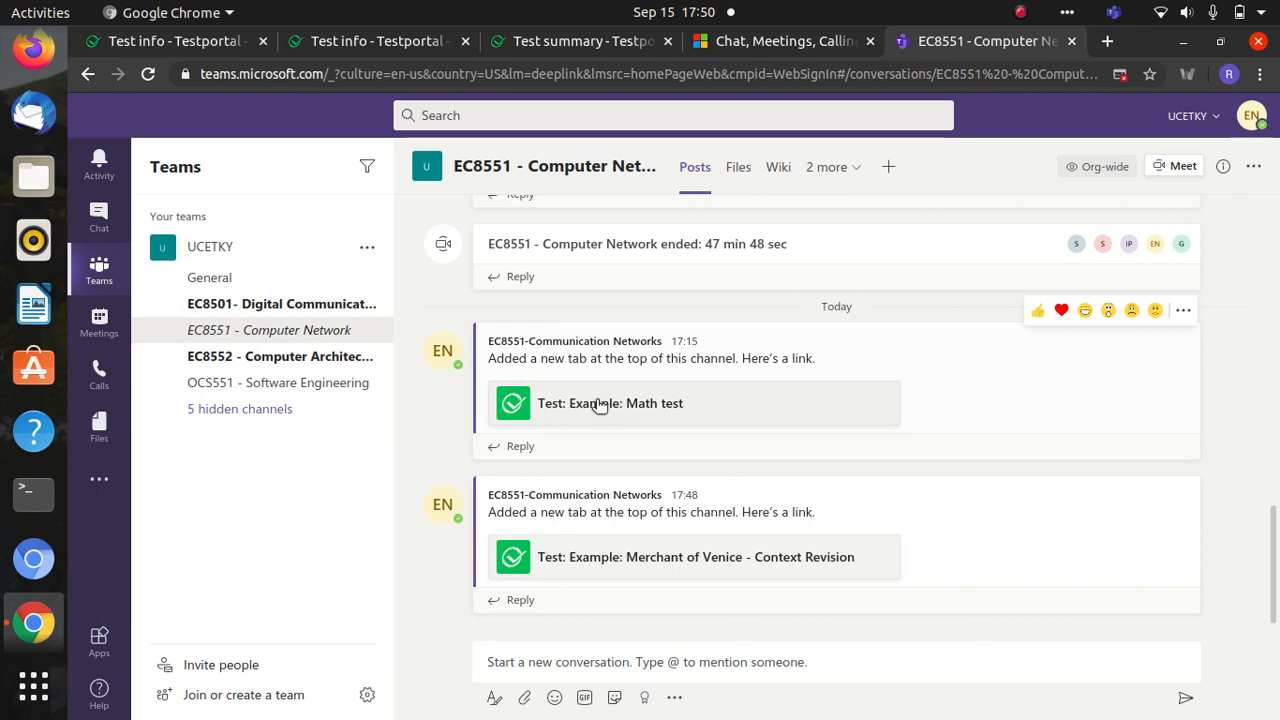
left_click(333, 40)
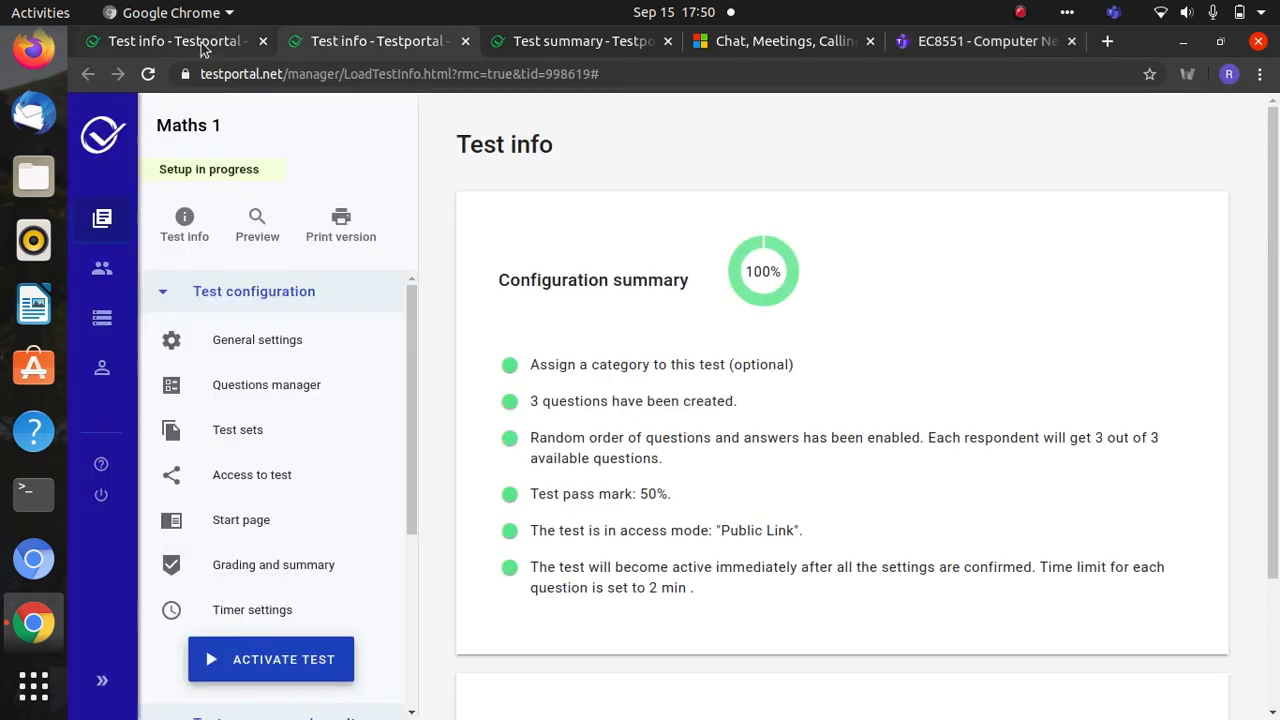
left_click(204, 48)
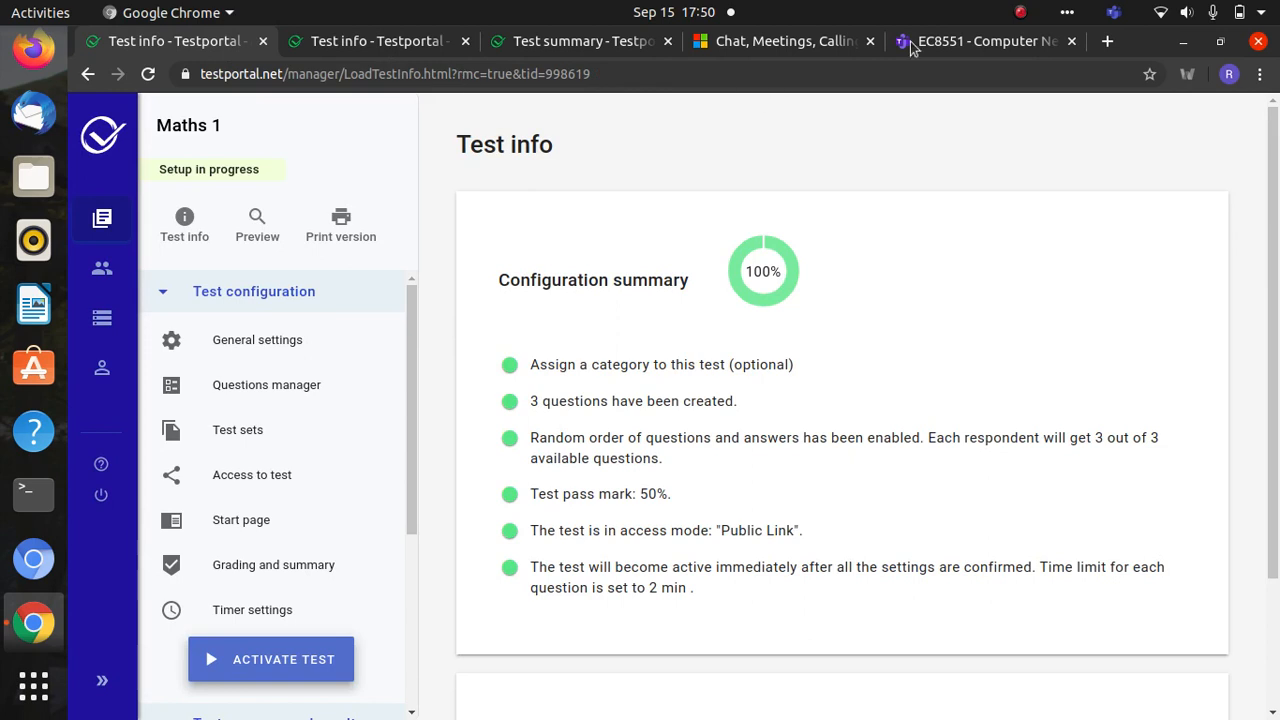
left_click(990, 41)
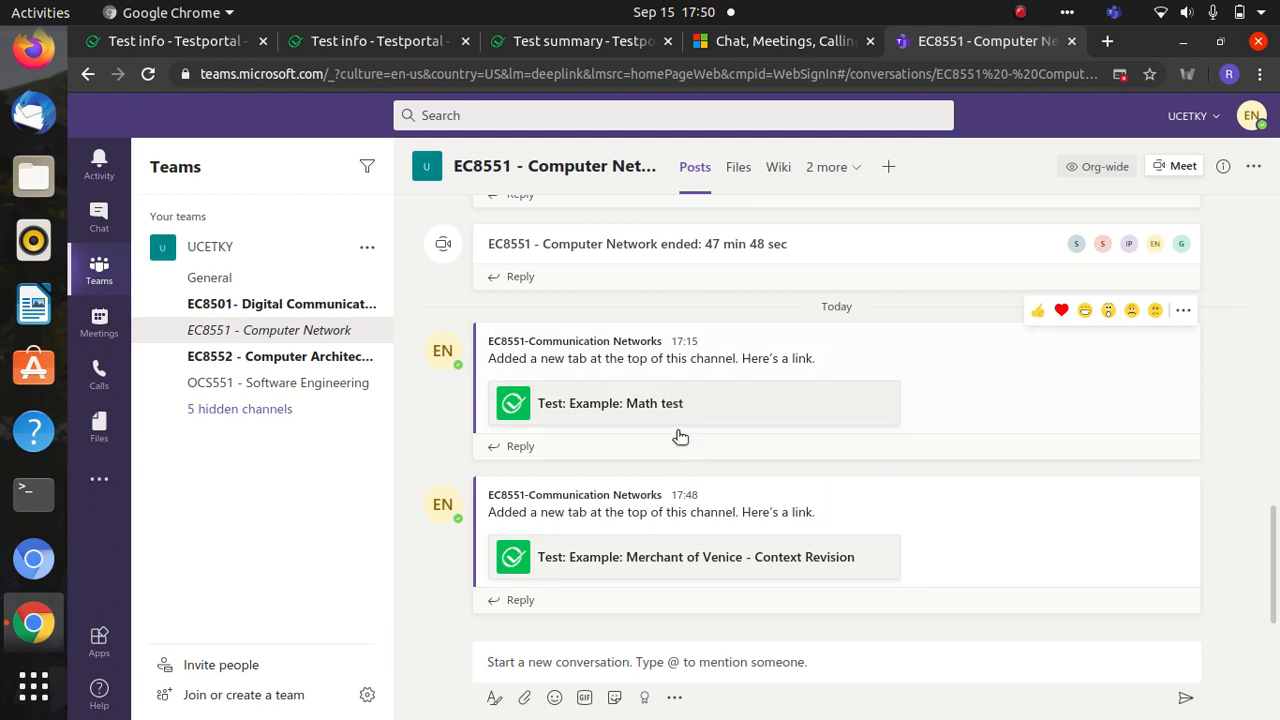
mouse_move(760, 368)
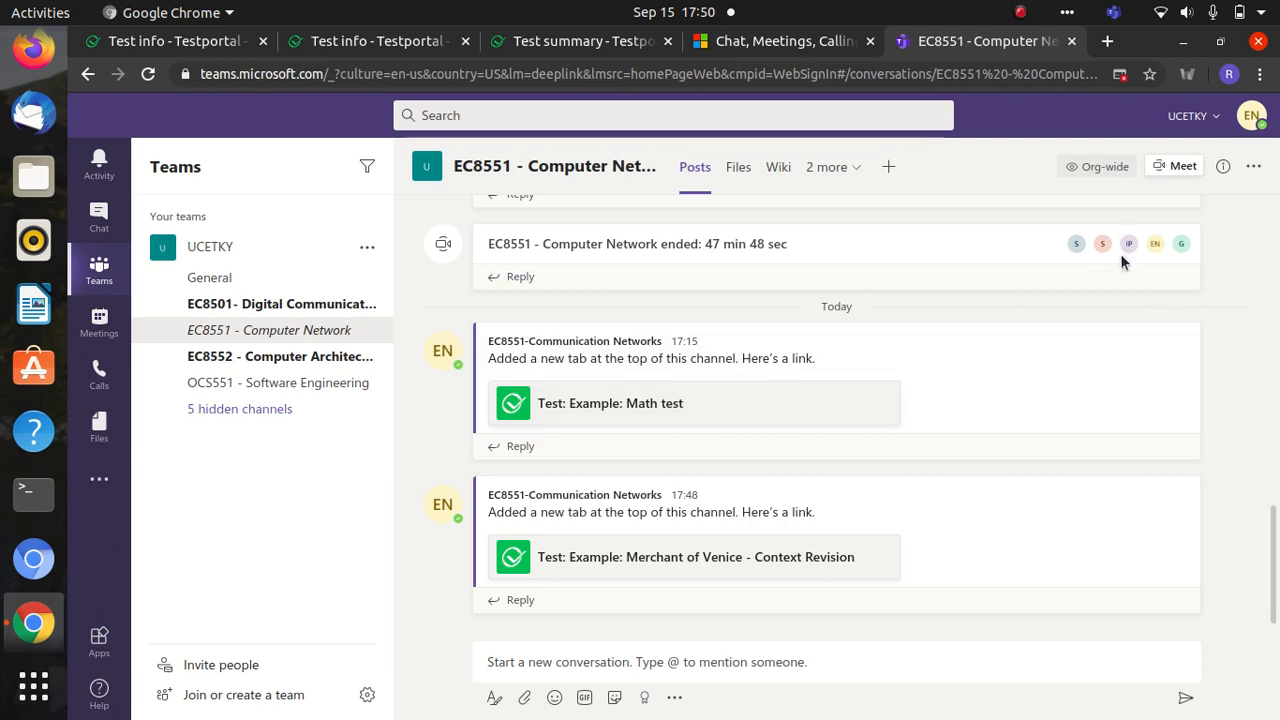
left_click(1021, 13)
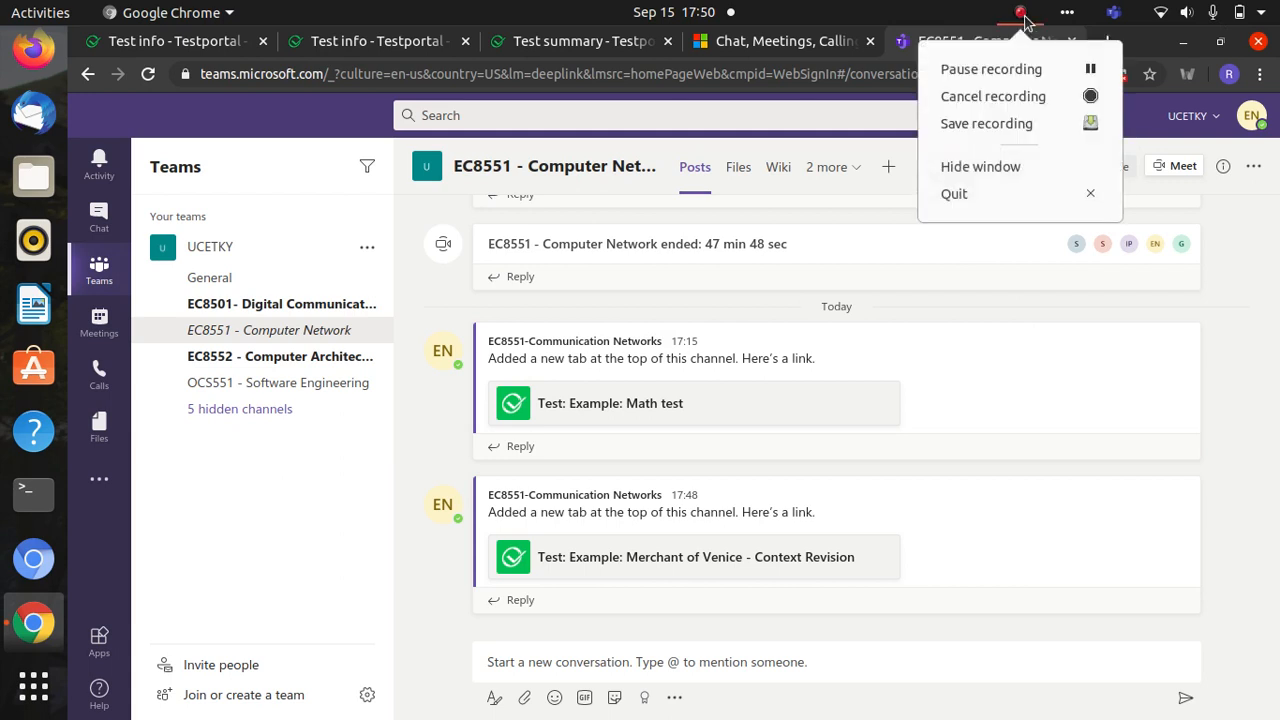